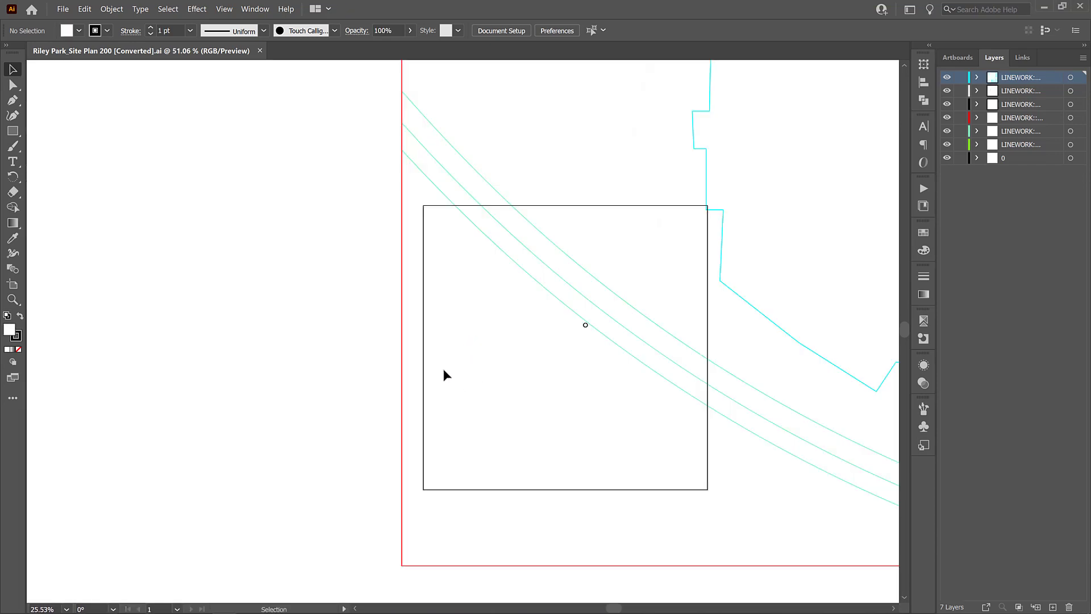
Step: Select all the site plan linework and move it so it is centred around the small artboard on the canvas
key("ctrl+minus")
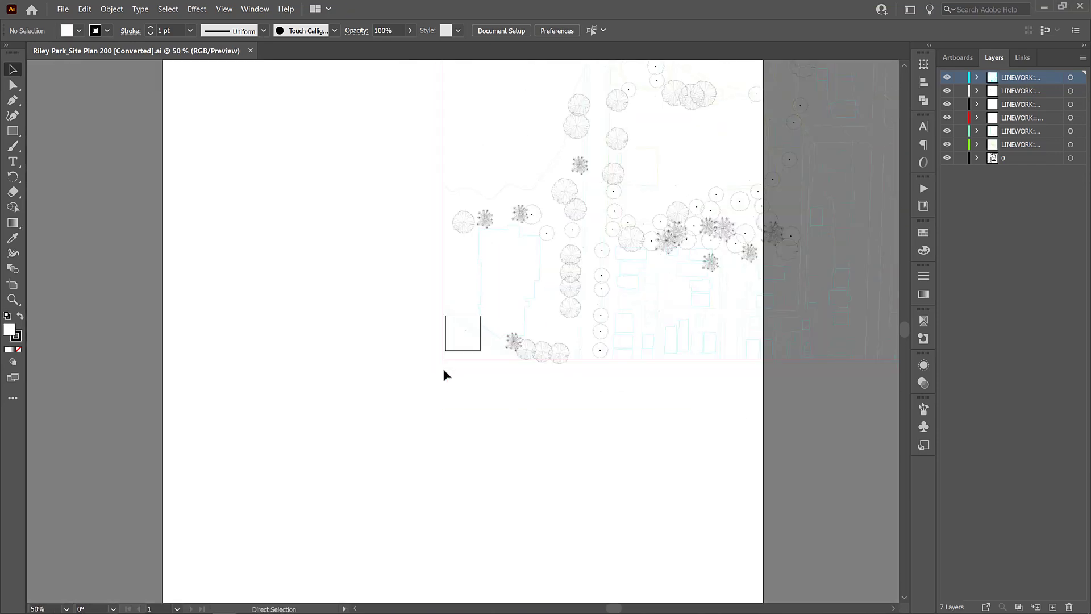
key("ctrl+minus")
key("ctrl+minus")
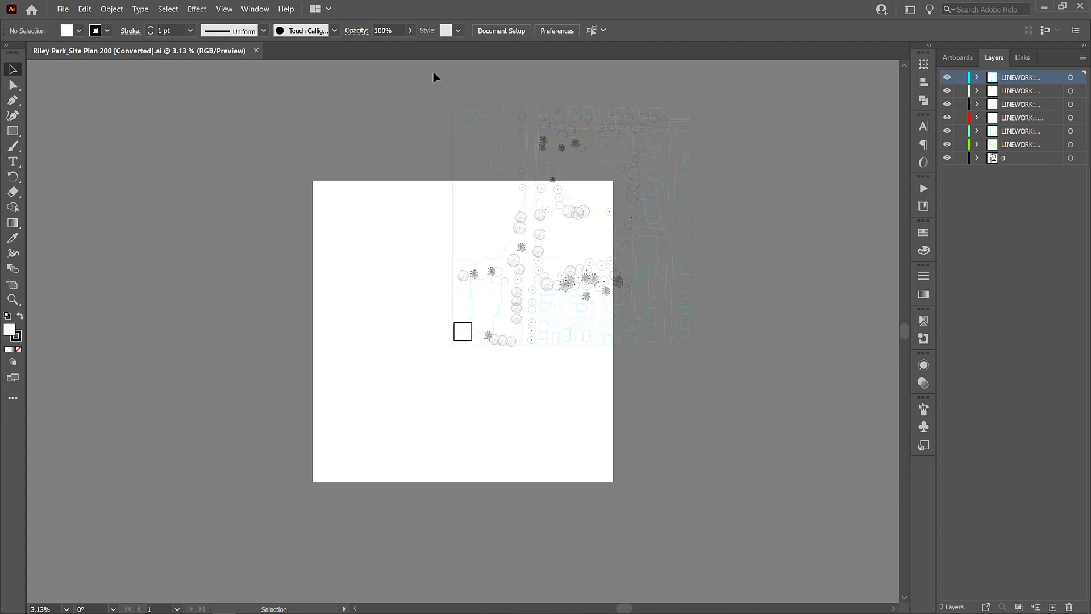
key("ctrl+a")
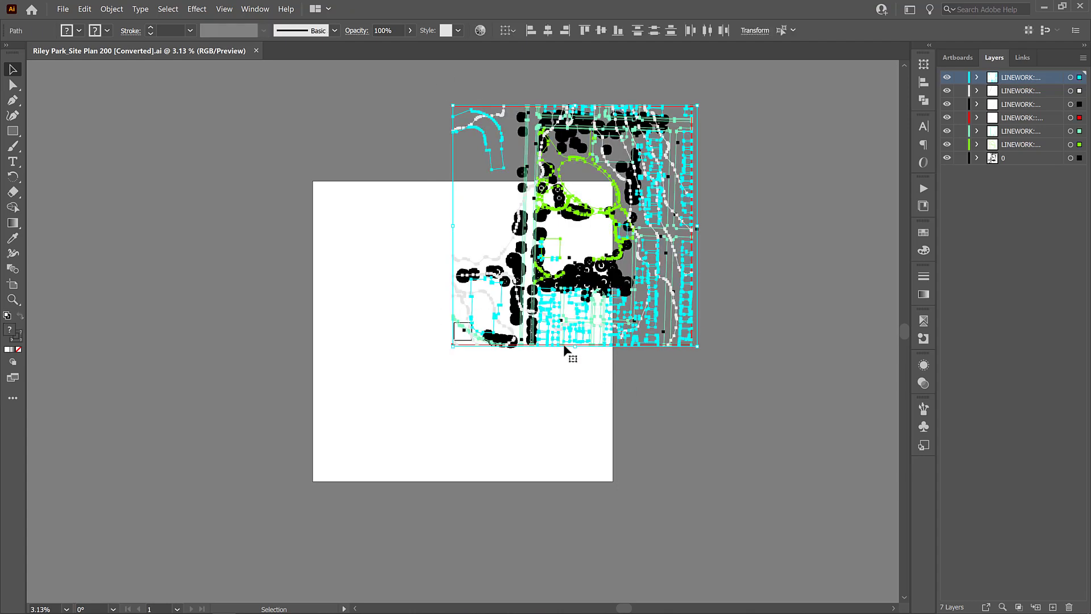
left_click_drag(564, 343, 482, 390)
left_click_drag(418, 475, 450, 453)
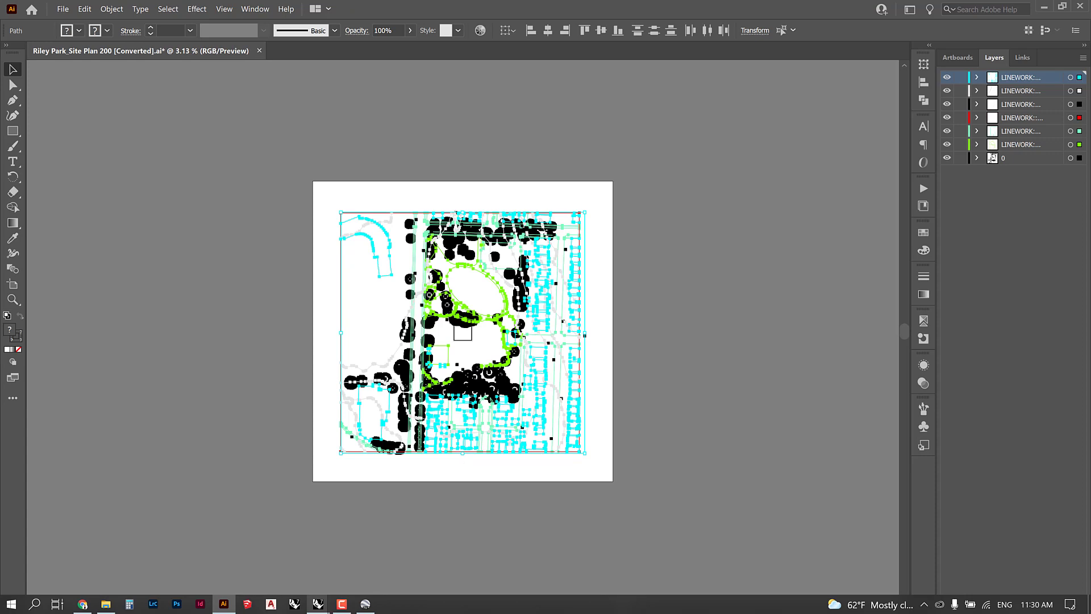
Step: Switch to the Riley Park Demo model in Rhino and measure the length of the site boundary's bottom edge with Distance
mouse_move(319, 604)
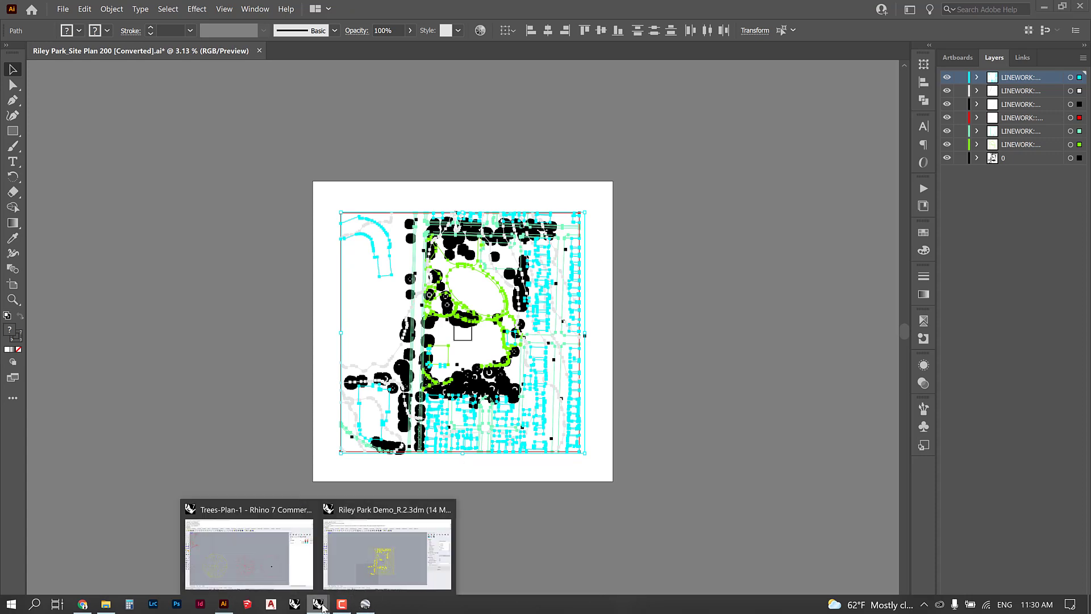
left_click(379, 567)
key("Escape")
type("D")
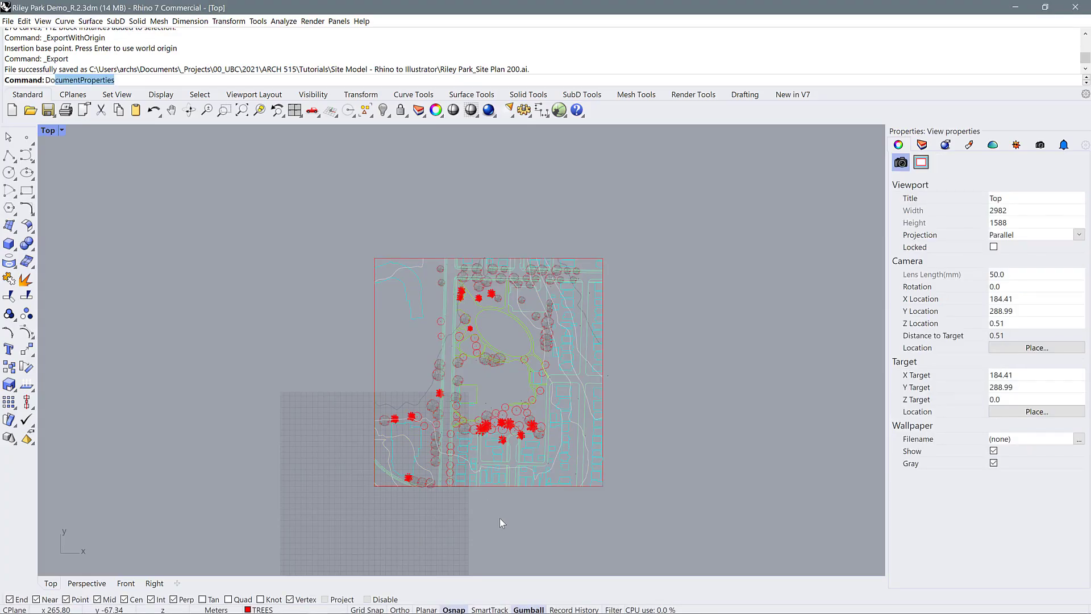
type("I")
key("Return")
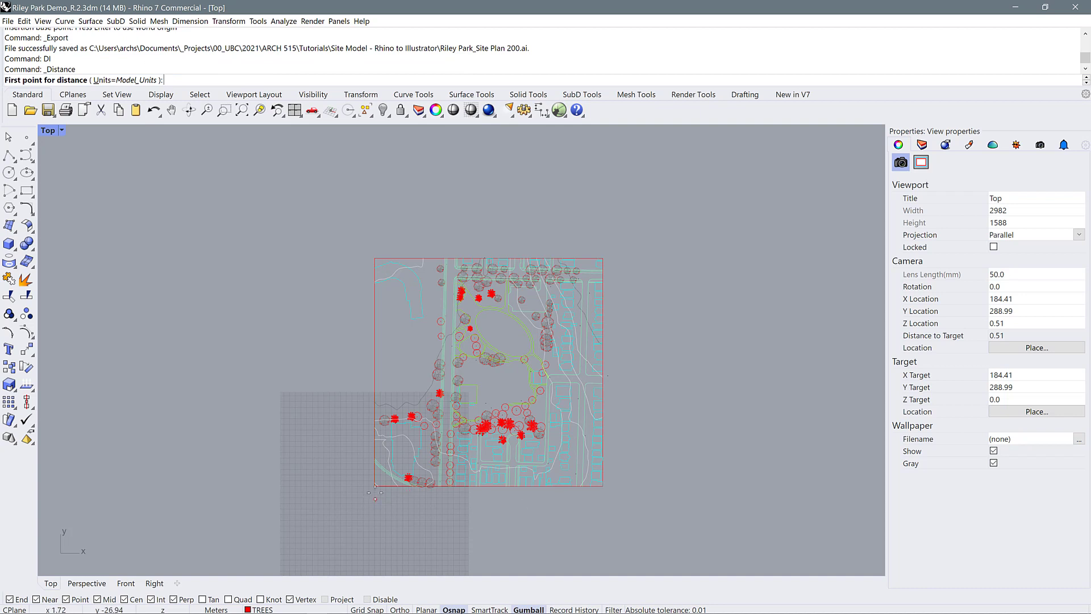
left_click(373, 486)
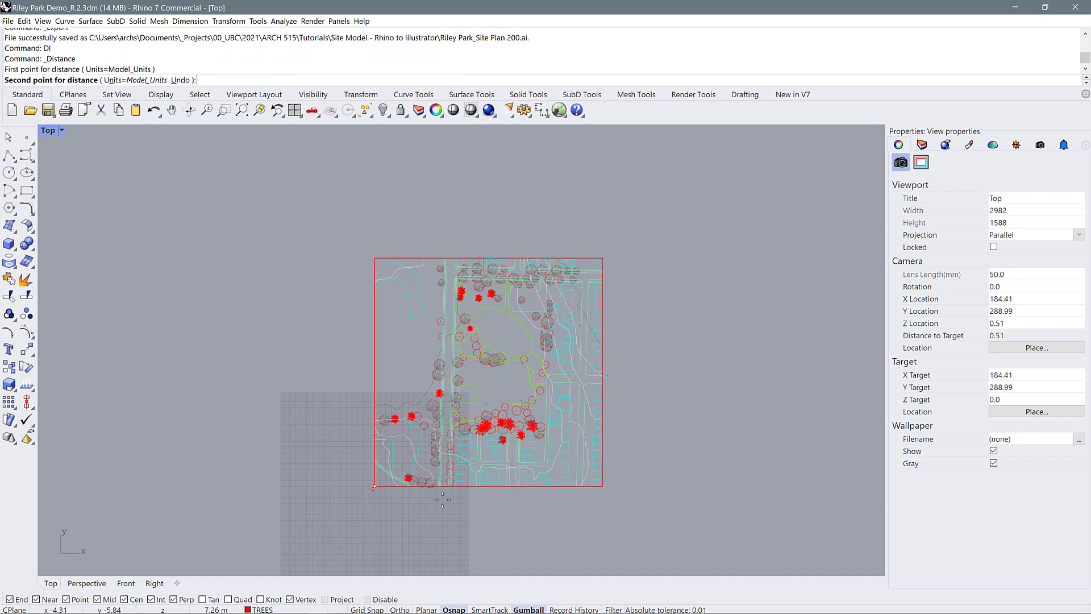
left_click(602, 486)
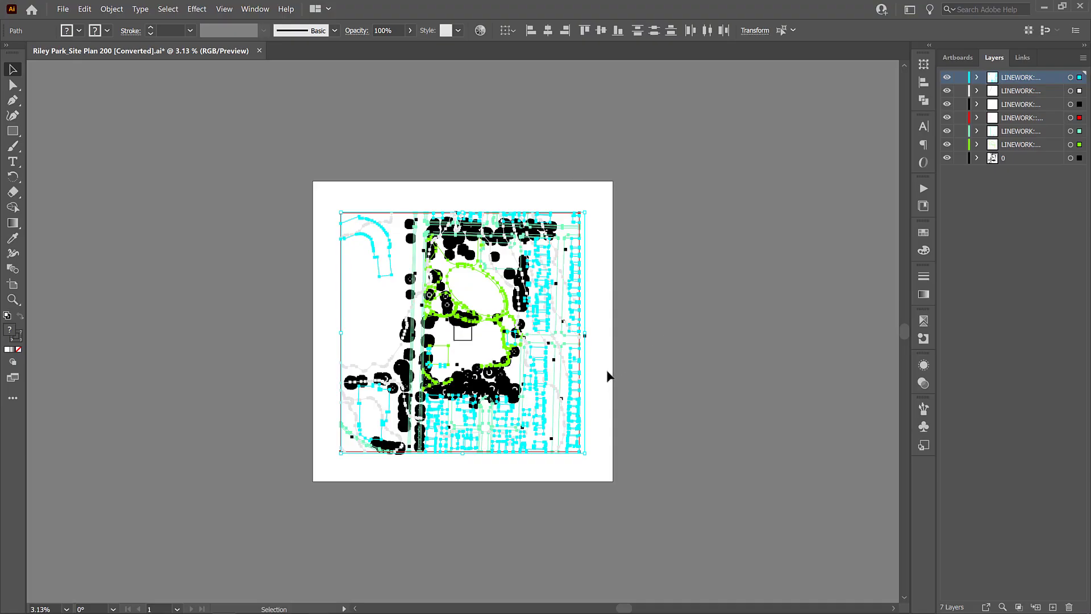
Step: Back in Illustrator, fit the artboard to the artwork bounds
scroll(471, 325, "up", 1)
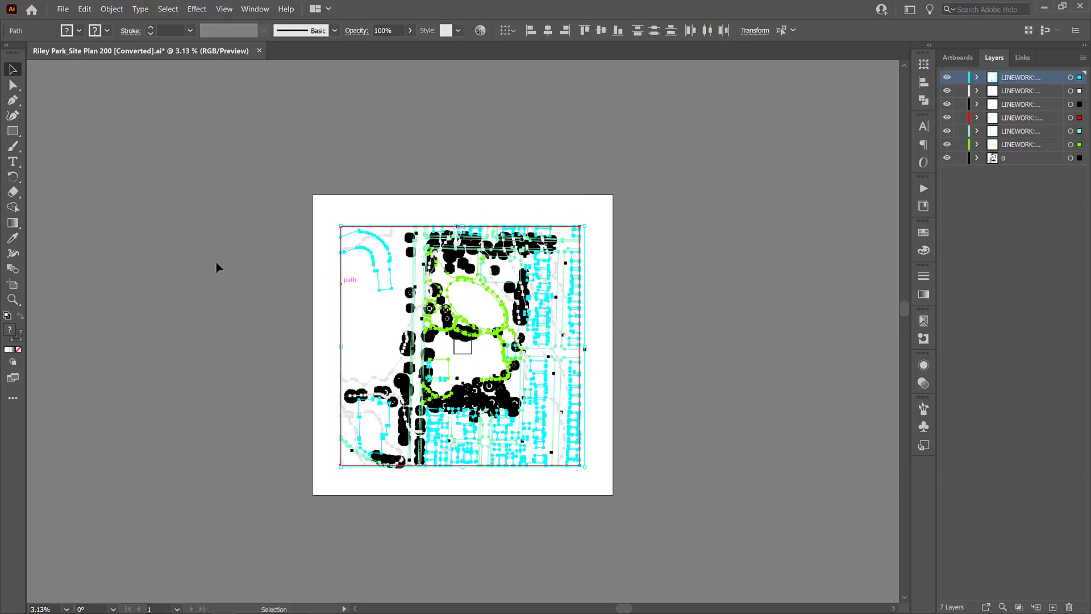
left_click(13, 284)
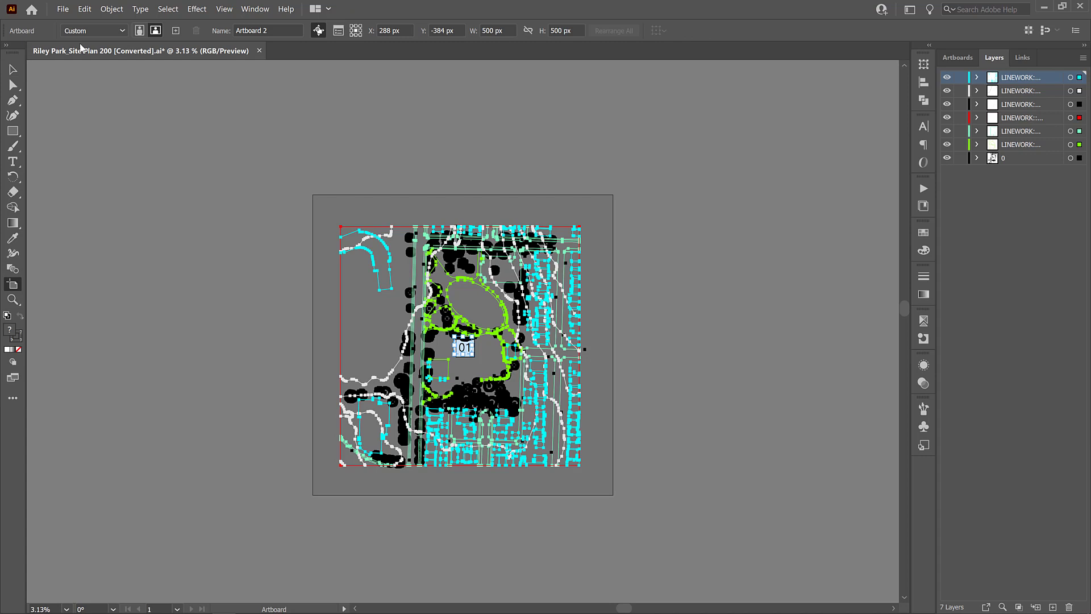
left_click(94, 30)
left_click(86, 57)
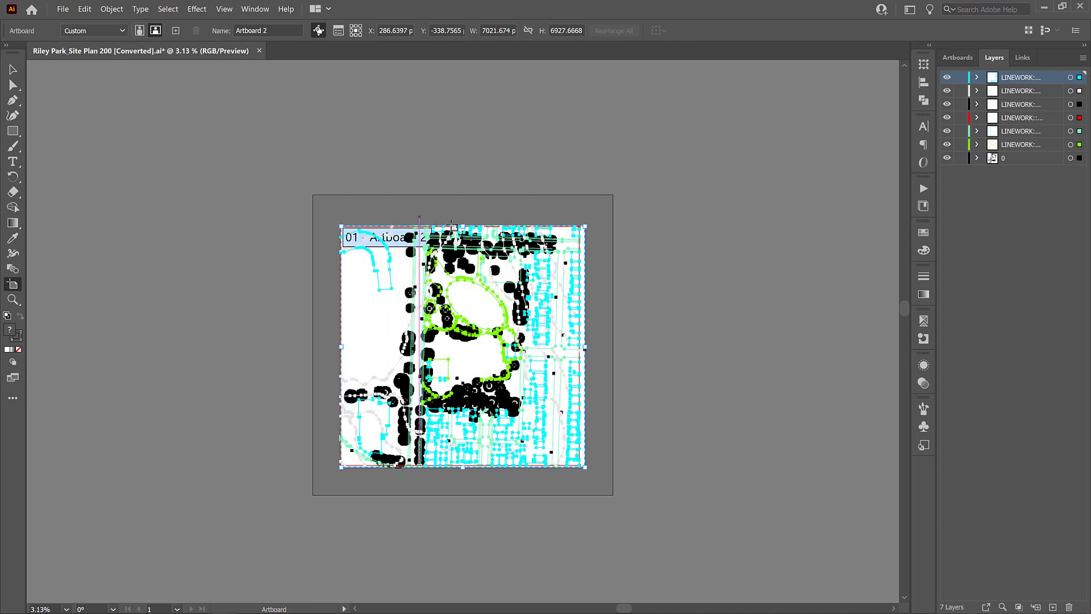
Step: Enlarge the artboard beyond the site plan to leave margins, with moving artwork along with the artboard turned off
left_click_drag(463, 226, 553, 223)
left_click(319, 30)
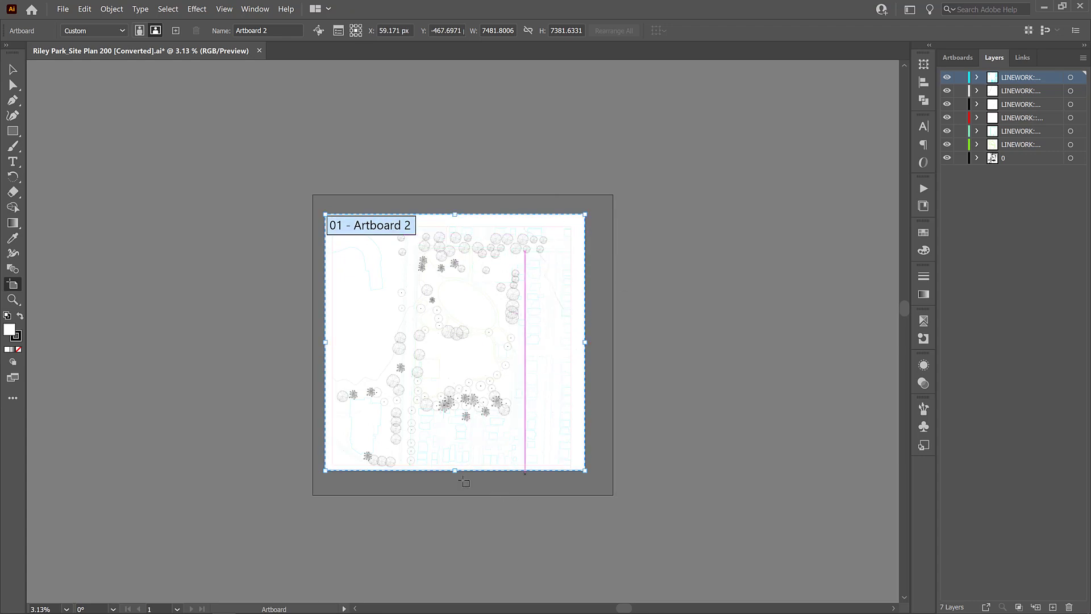
left_click_drag(455, 470, 455, 482)
left_click_drag(329, 342, 322, 346)
key("Escape")
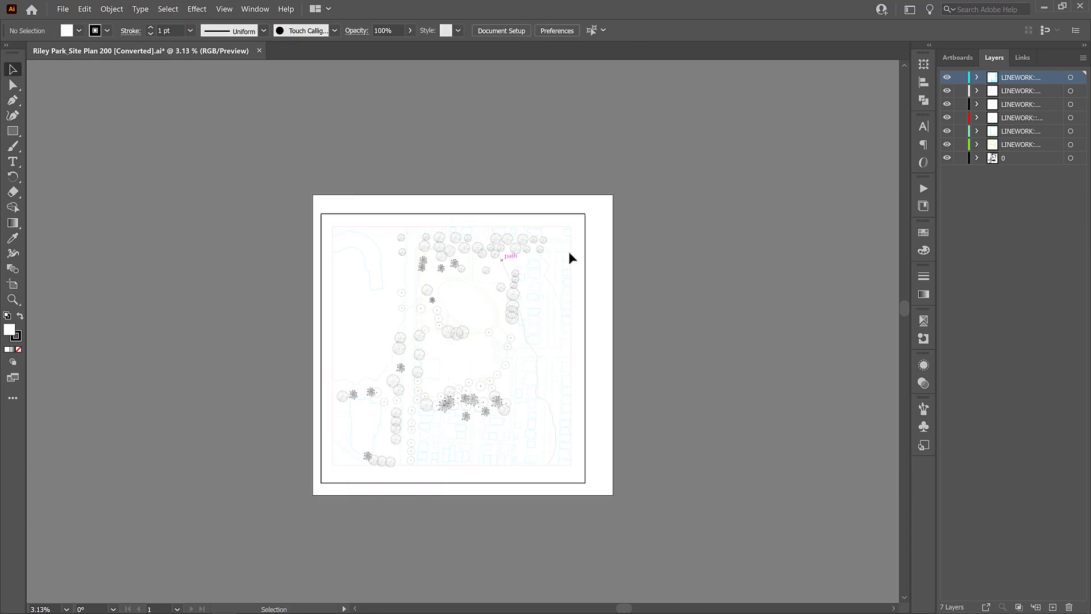
Step: Select all the linework and shift it slightly up and right within the enlarged artboard
key("ctrl+equal")
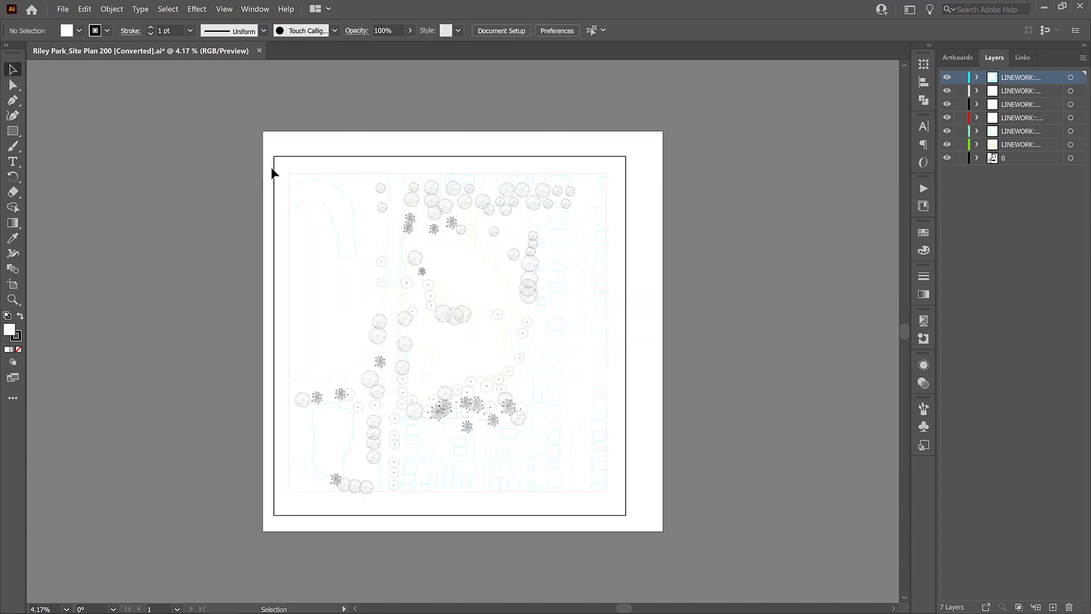
key("ctrl+a")
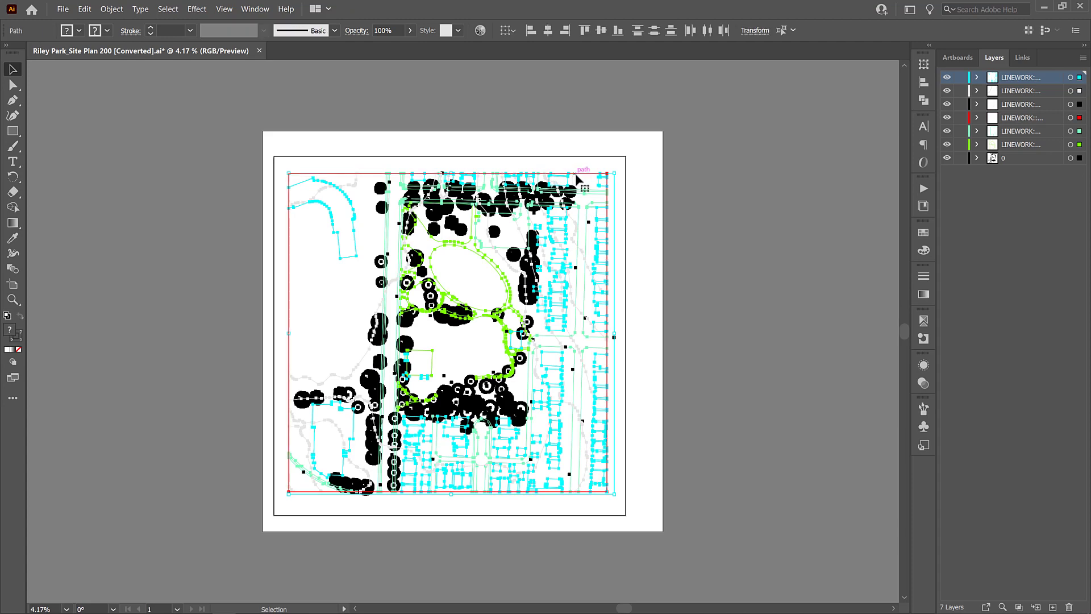
left_click_drag(585, 171, 579, 169)
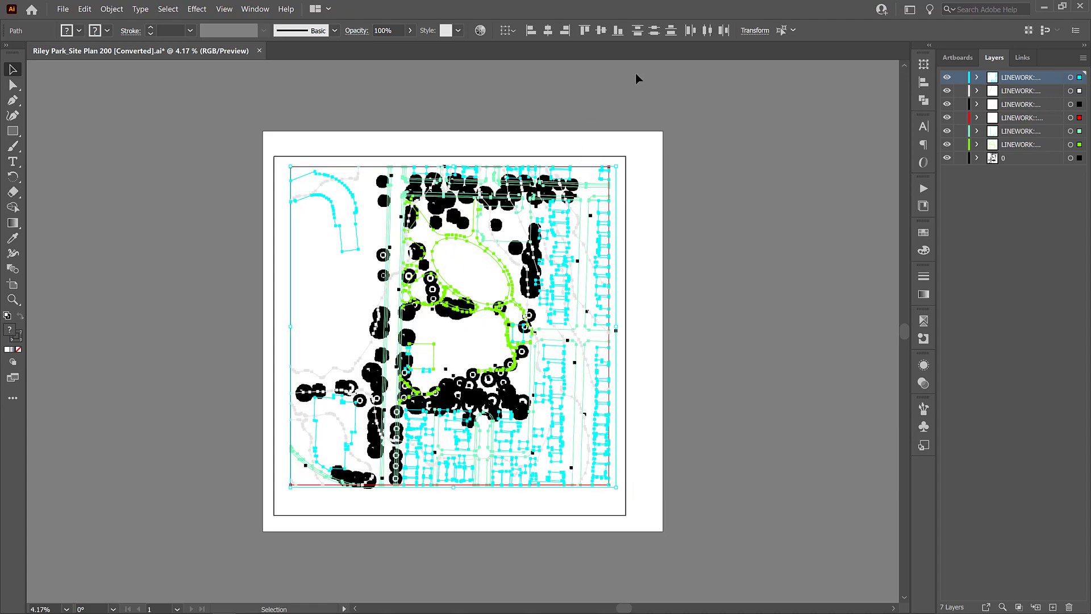
left_click(686, 161)
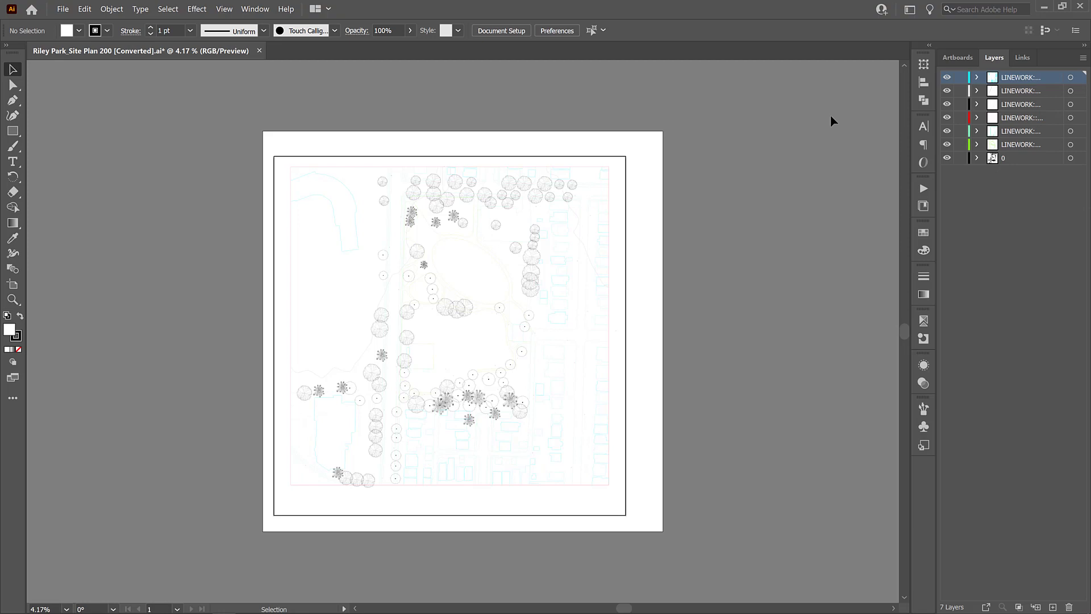
Step: Target the artwork on all seven layers and set its stroke colour to black at 100% K
left_click(1036, 156, "shift")
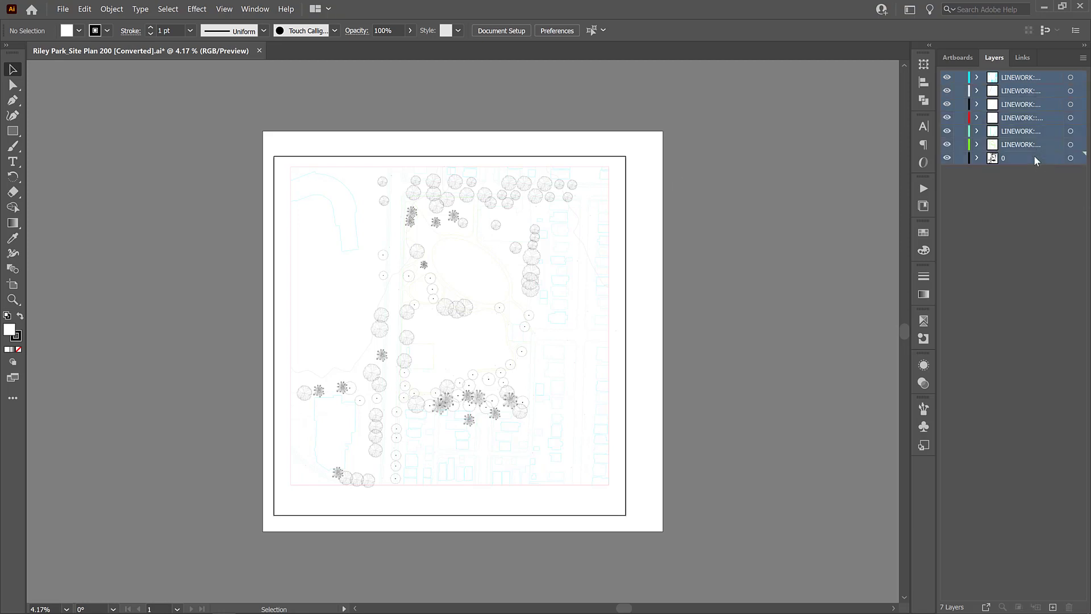
left_click(1071, 158)
left_click(1071, 144, "shift")
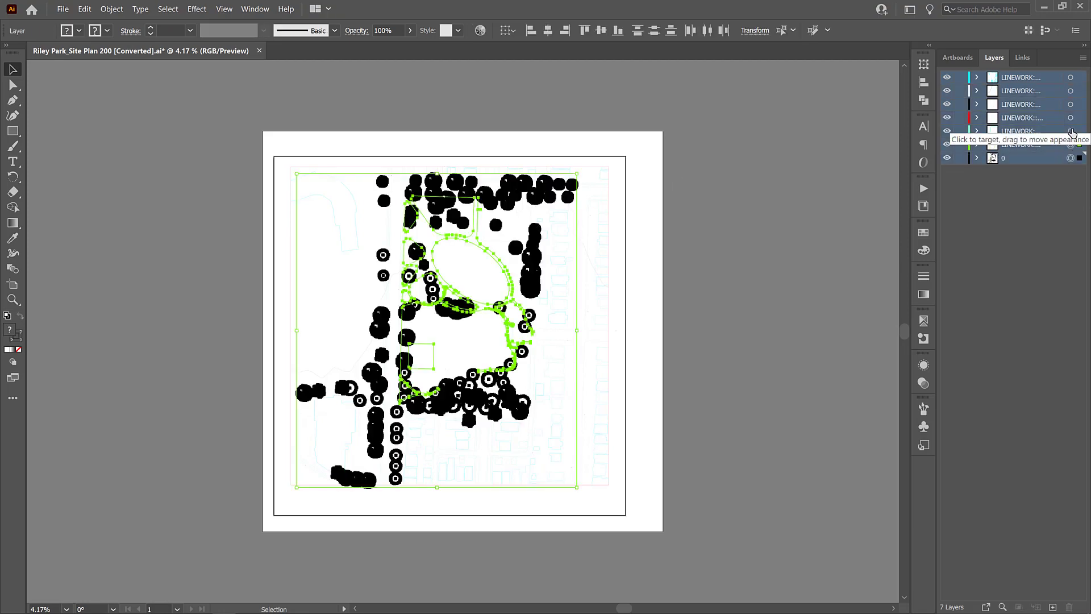
left_click(1071, 131, "shift")
left_click(1071, 117, "shift")
left_click(1070, 104, "shift")
left_click(1071, 90, "shift")
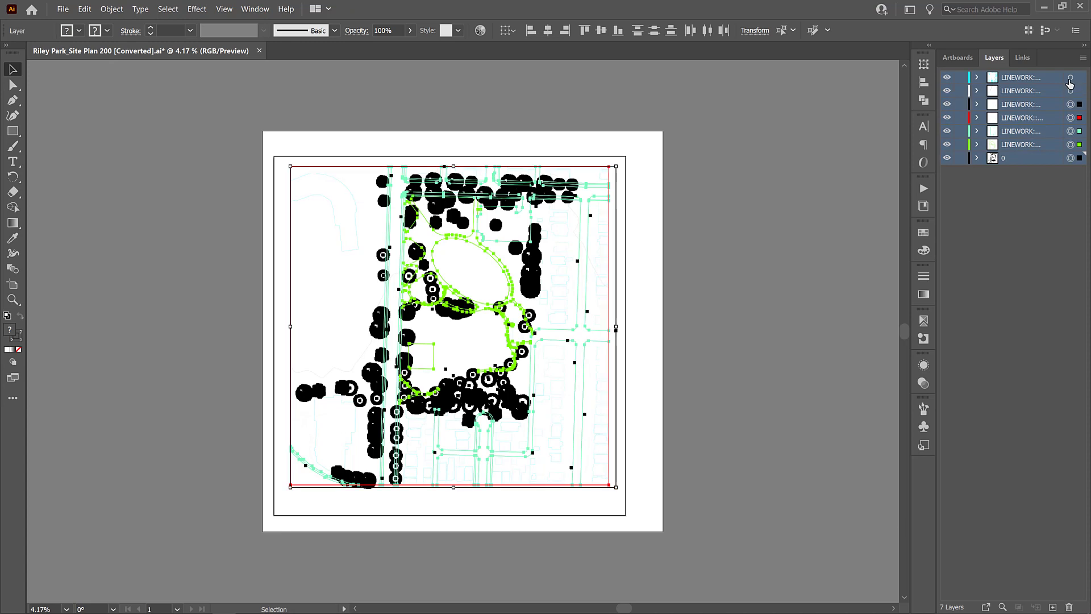
left_click(1070, 77, "shift")
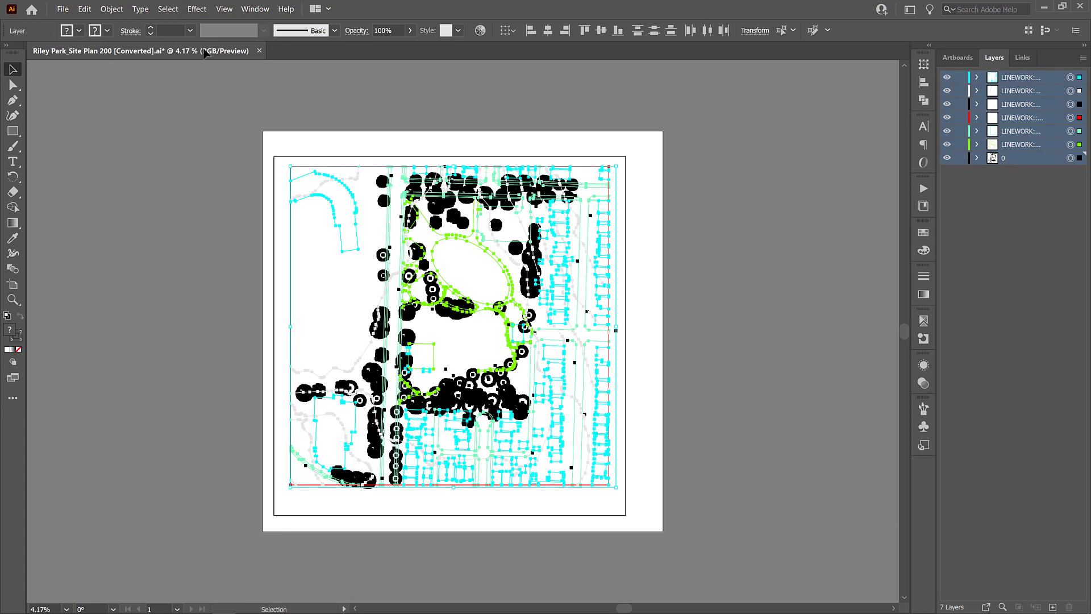
left_click(20, 339)
left_click(775, 313)
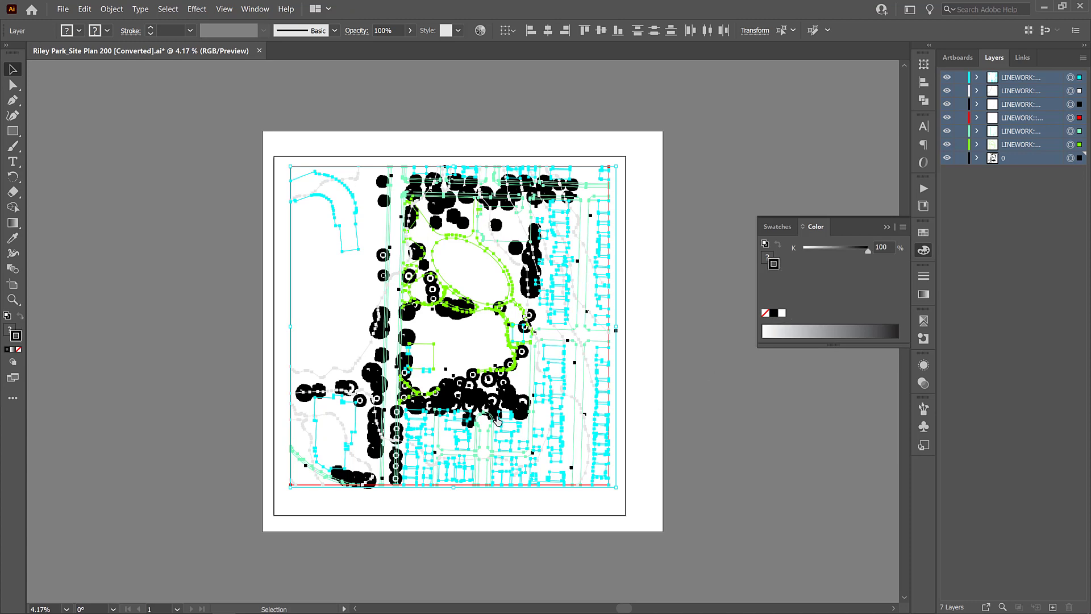
left_click(182, 236)
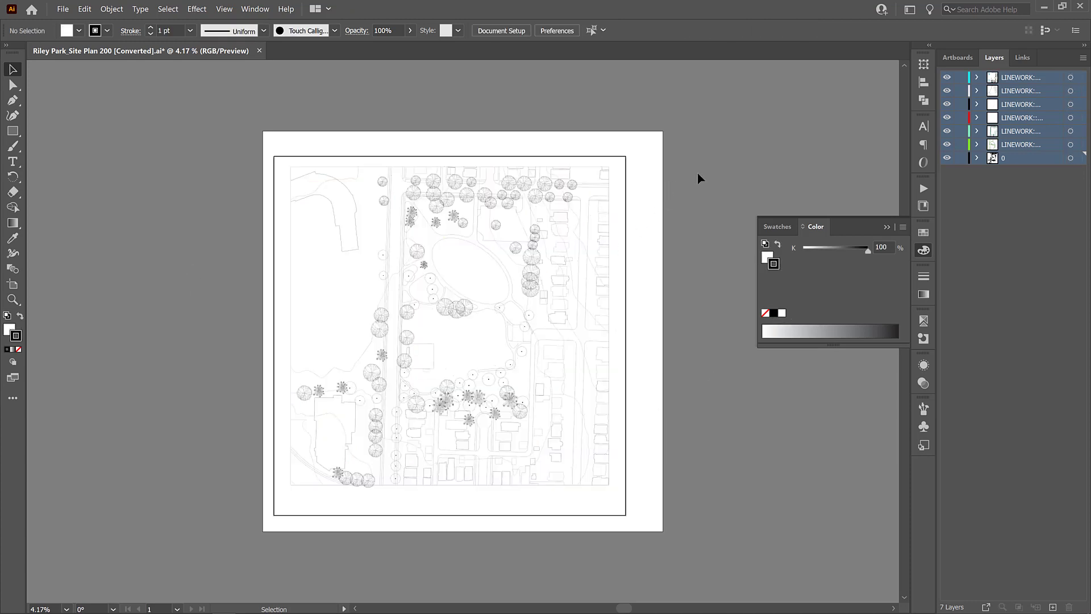
key("ctrl+equal")
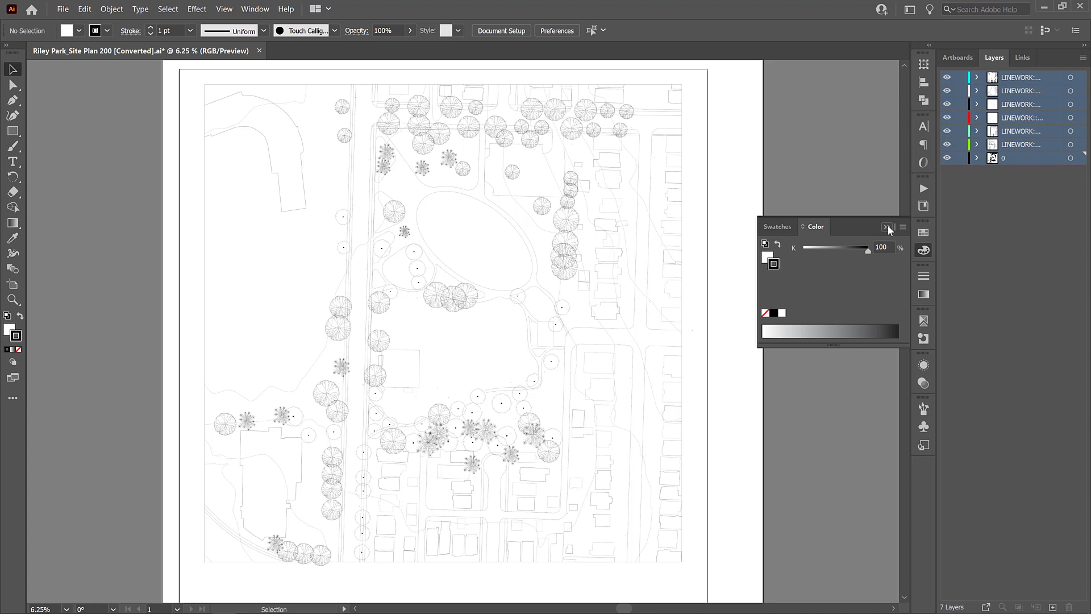
left_click(887, 227)
left_click(1030, 203)
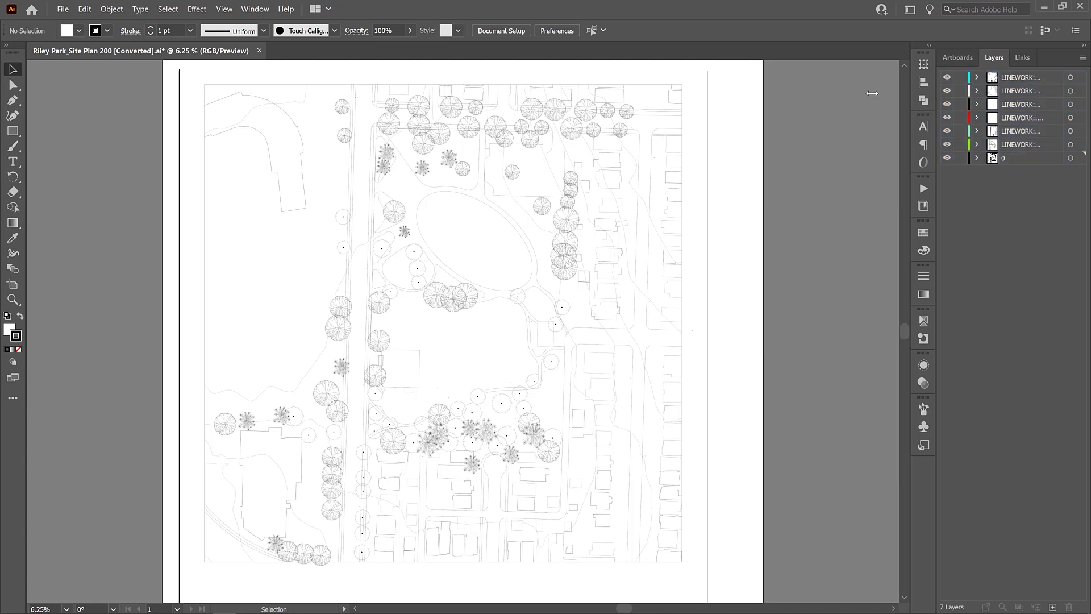
Step: Widen the layer list and remove the LINEWORK:: prefix from the BUILDING FOOTPRINTS and CONTOURS layer names
left_click_drag(872, 93, 848, 93)
double_click(988, 78)
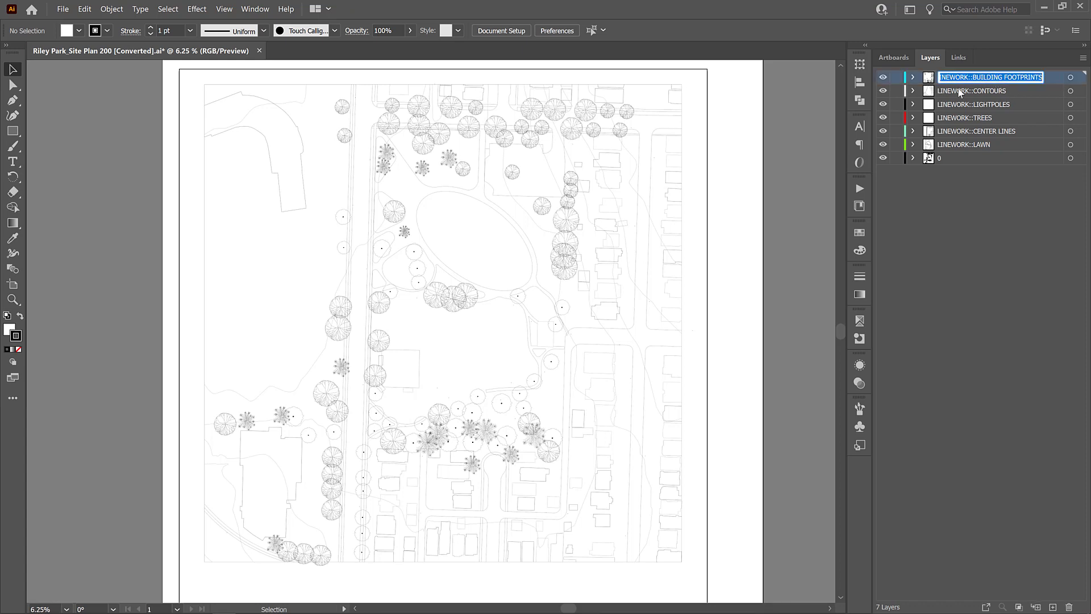
left_click_drag(973, 77, 929, 80)
key("BackSpace")
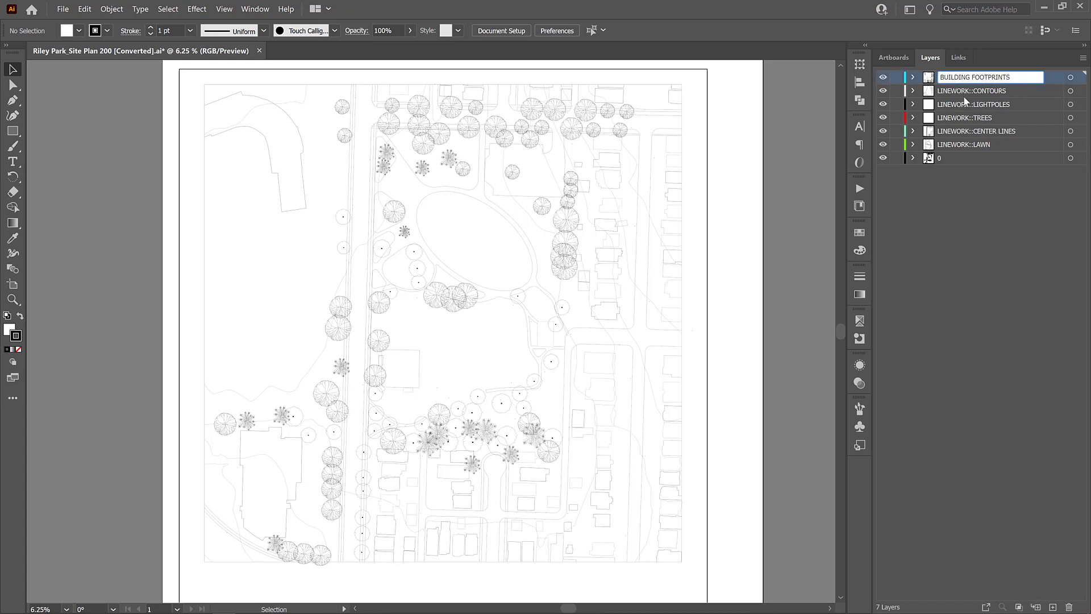
double_click(976, 91)
left_click(976, 90)
key("shift+Home")
key("BackSpace")
Step: Shorten the next two LINEWORK:: layer names to LIGHTPOLES and TREES
left_click(965, 104)
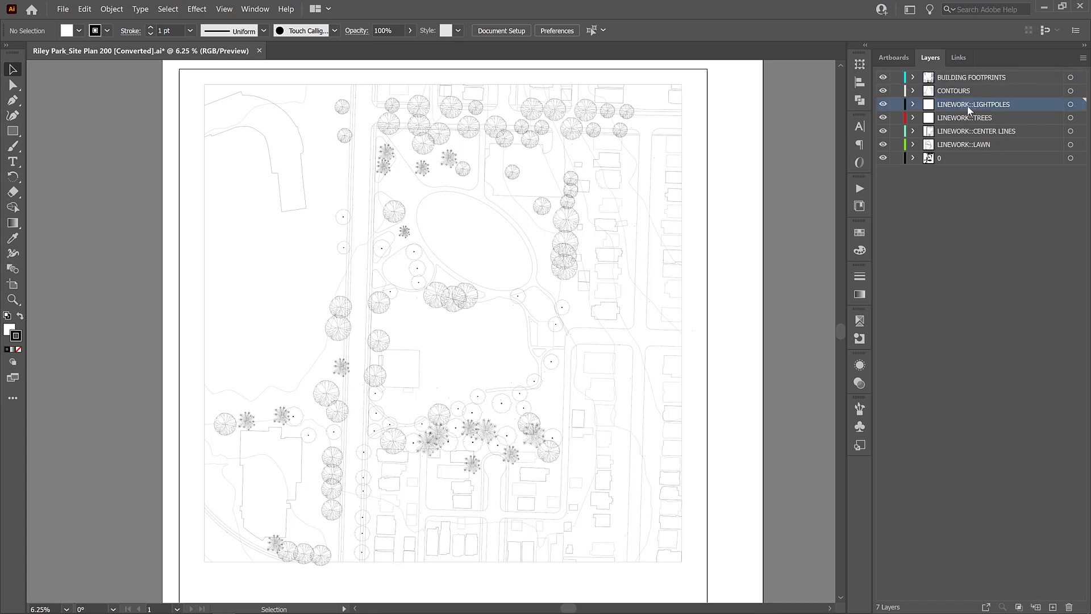
double_click(967, 105)
left_click(973, 104)
key("shift+Home")
key("BackSpace")
left_click(976, 117)
double_click(977, 117)
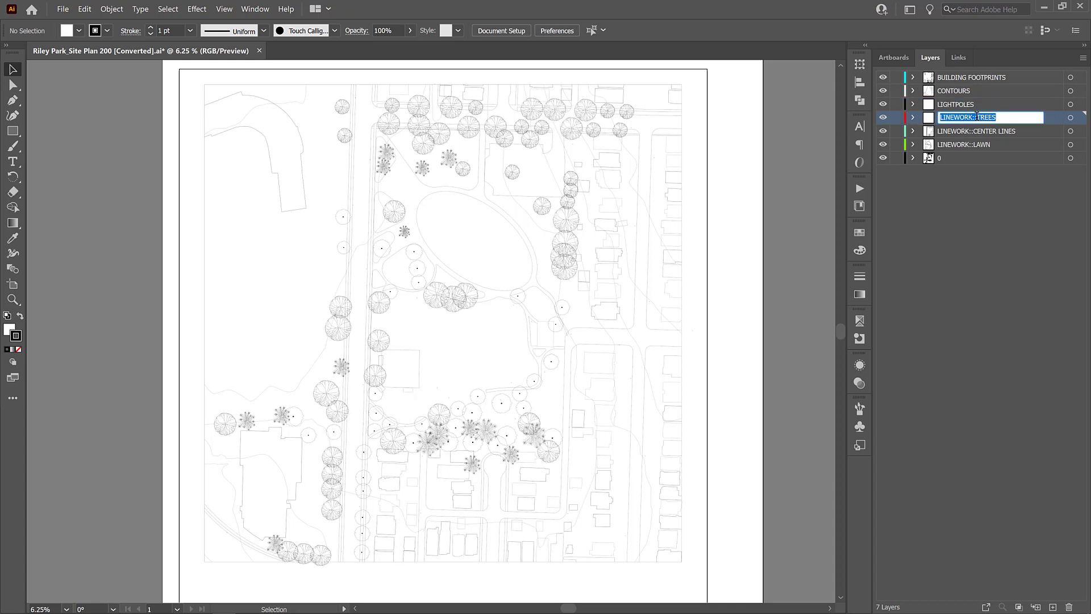
left_click(976, 117)
key("shift+Home")
key("BackSpace")
Step: Rename the remaining two LINEWORK:: layers to CENTER LINES and LAWN
double_click(965, 132)
left_click(967, 132)
key("shift+Home")
key("BackSpace")
left_click(967, 145)
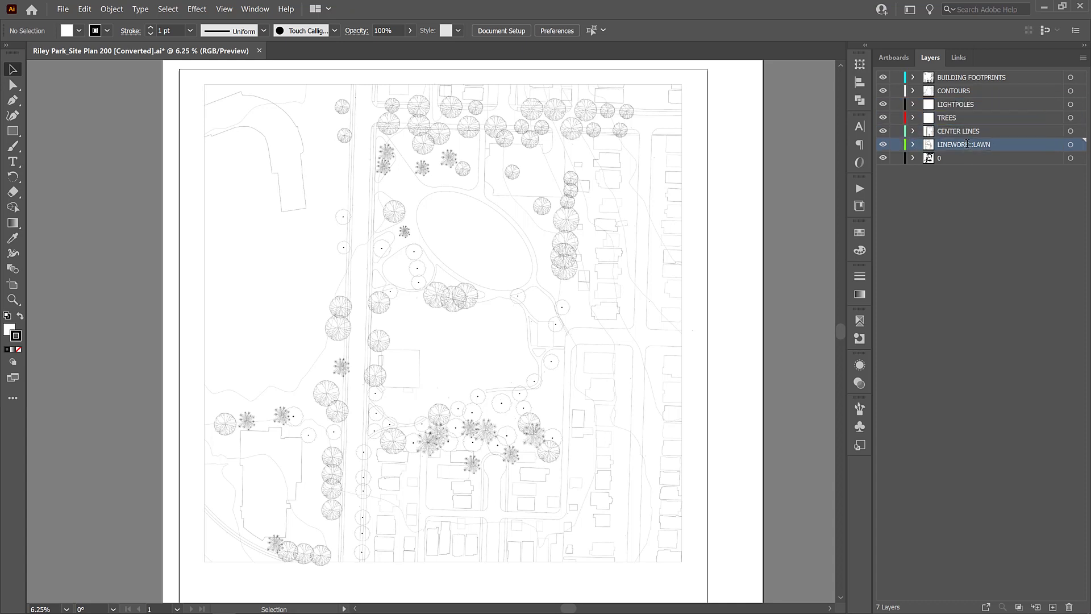
double_click(968, 144)
left_click(968, 144)
key("shift+Home")
key("BackSpace")
left_click(990, 189)
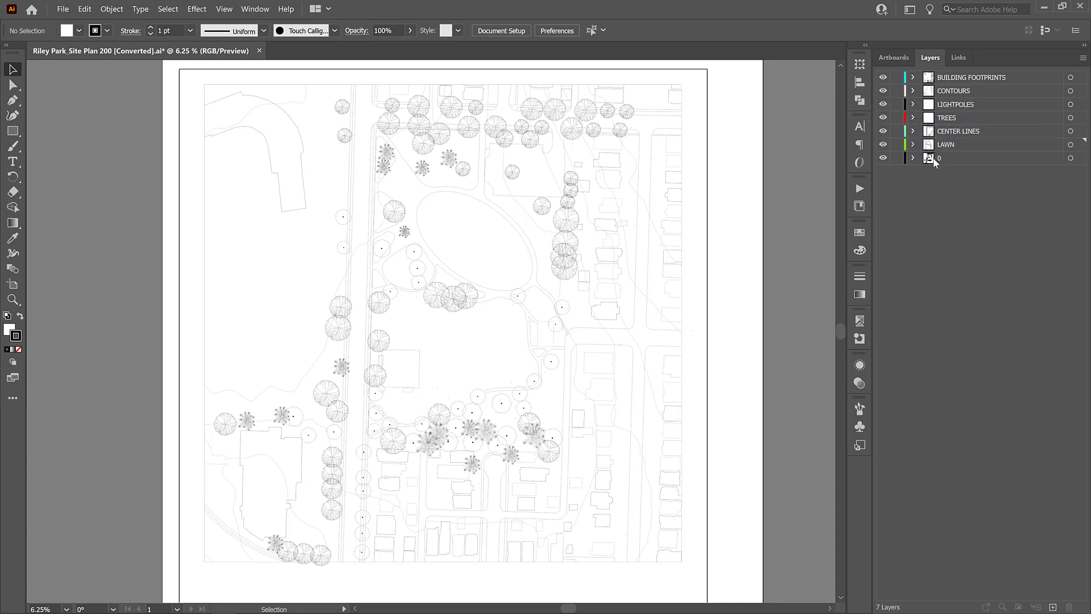
Step: Toggle layer 0's visibility to check its contents and rename the layer TREE BLOCKS
left_click(883, 159)
left_click(883, 159)
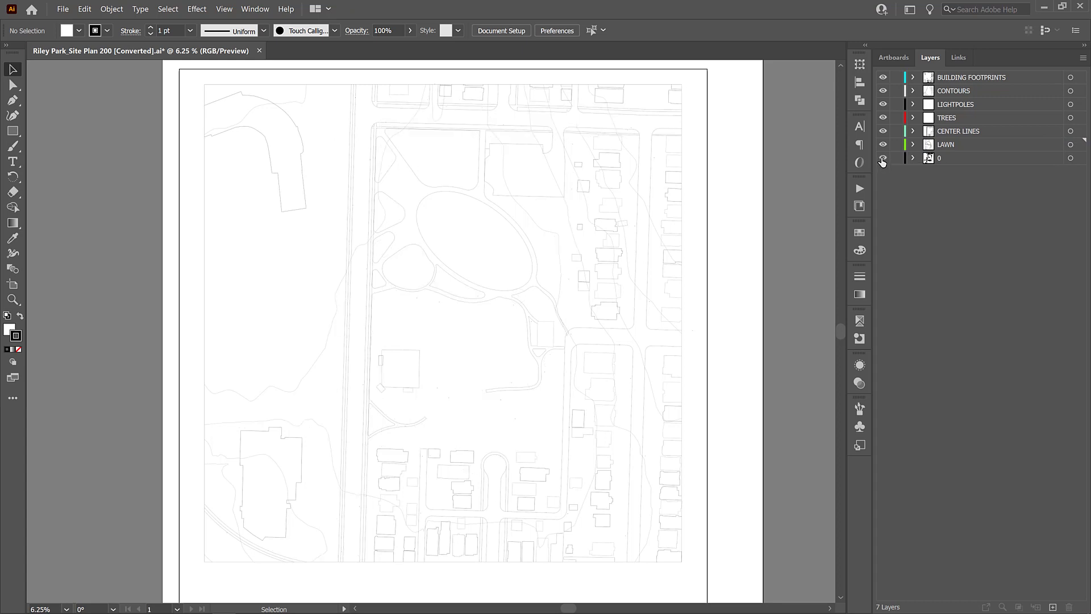
double_click(939, 157)
type("TREE")
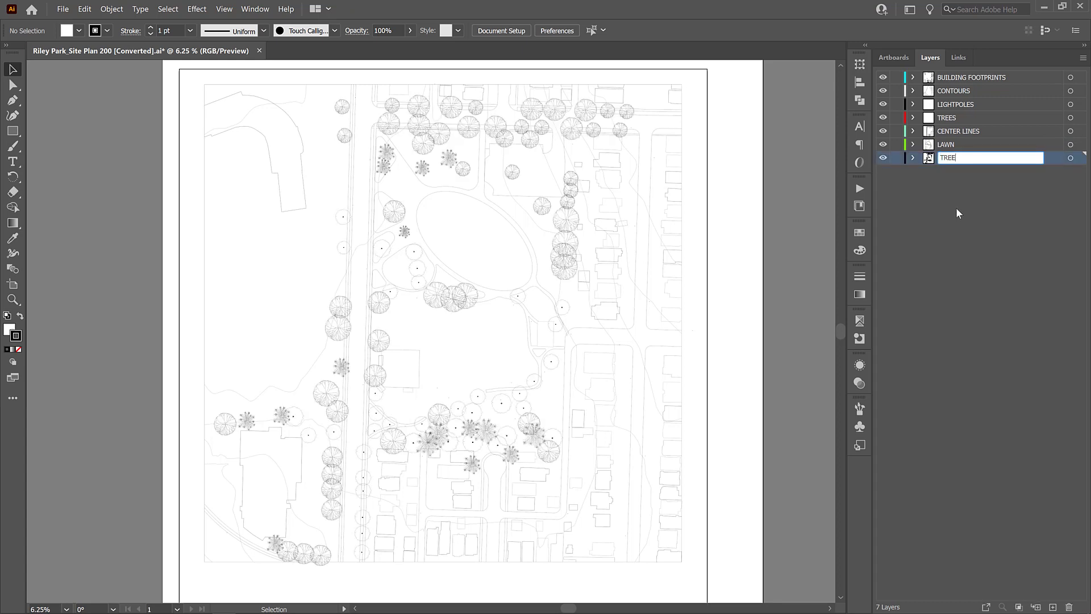
type(" BLOCKS")
key("Return")
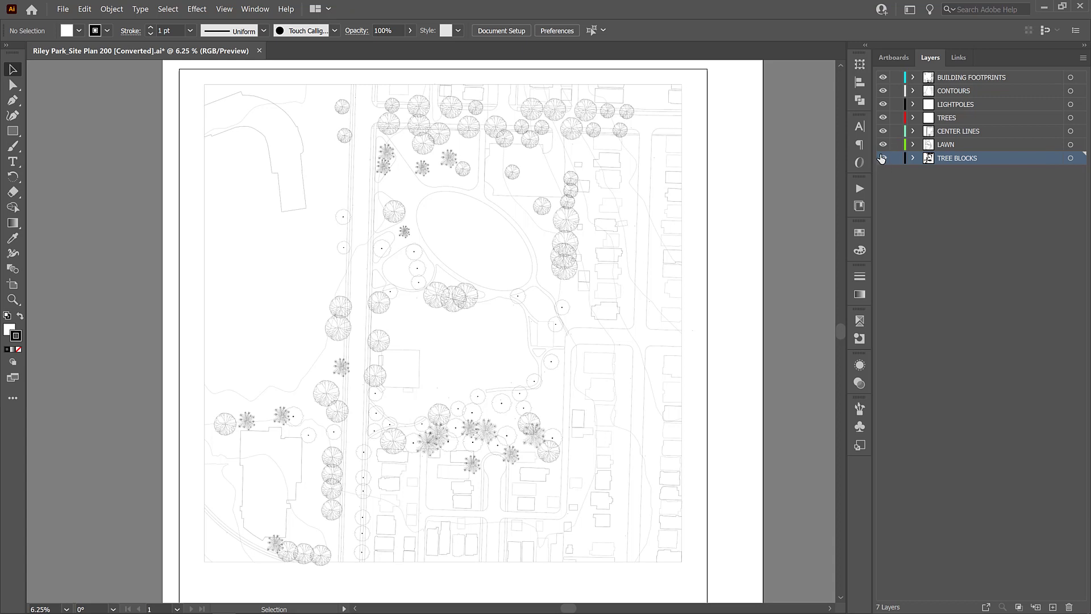
Step: Hide the TREE BLOCKS layer and rename the TREES layer OUTLINE
left_click(882, 158)
left_click(953, 120)
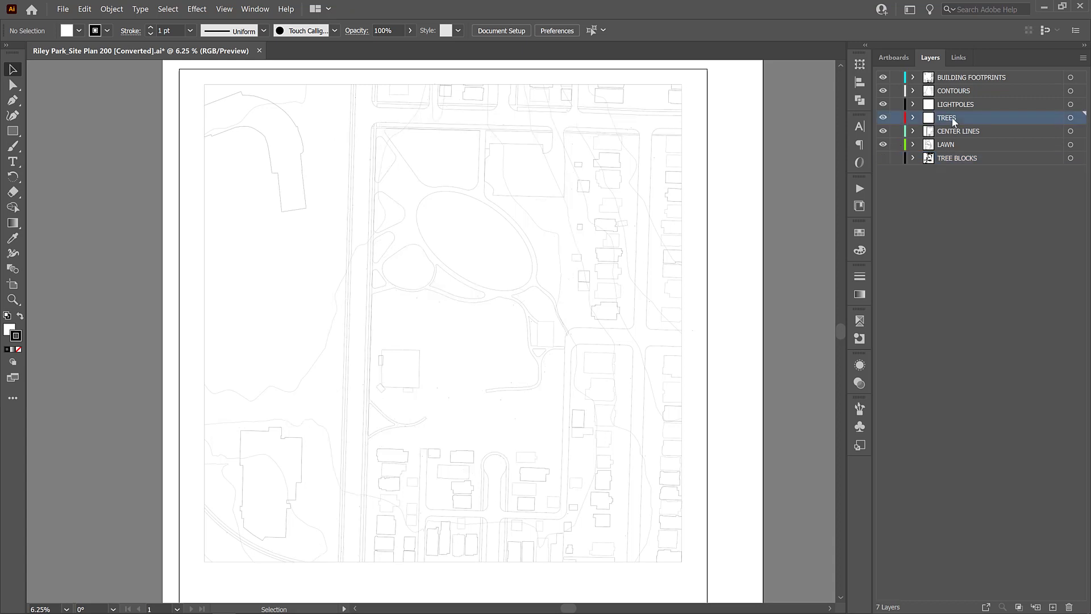
left_click(1070, 118)
double_click(949, 118)
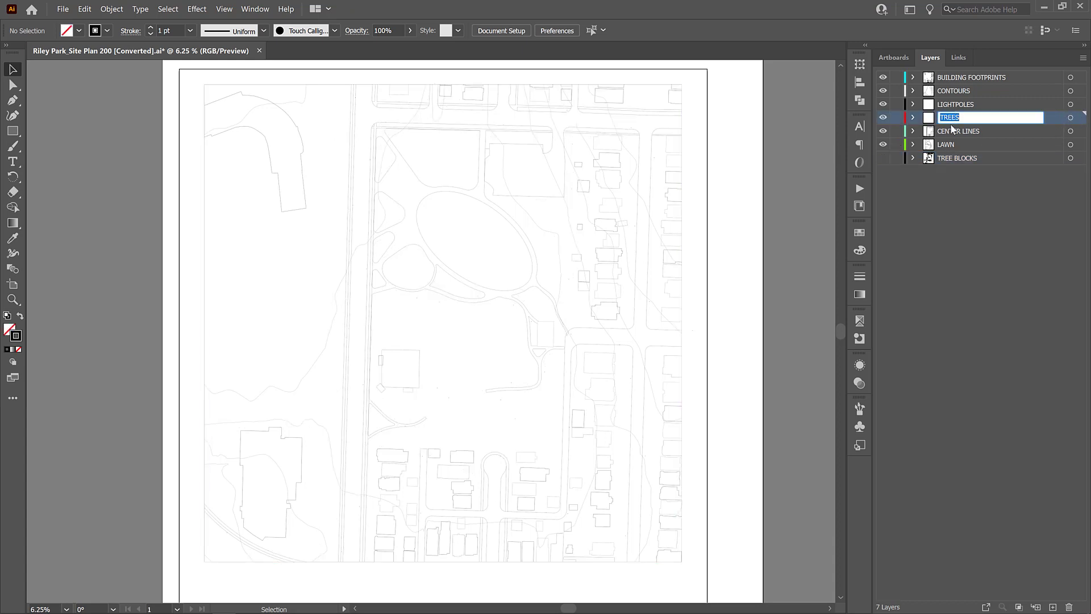
type("OUTLINE")
left_click(969, 253)
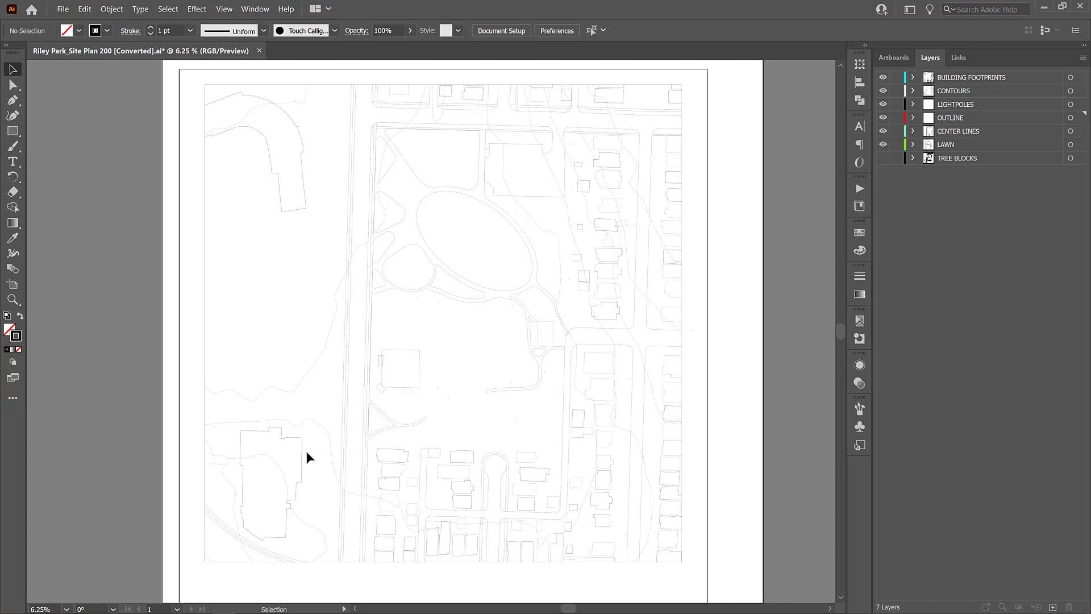
Step: Try a 3 pt and a 4 pt stroke weight on everything in the BUILDING FOOTPRINTS layer
left_click(1070, 77)
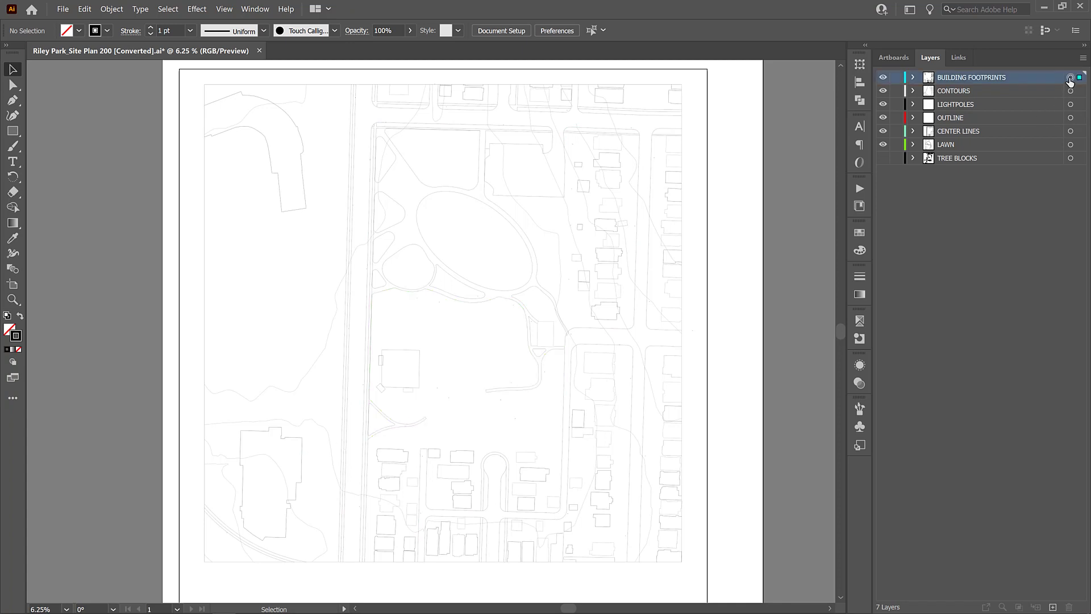
left_click(189, 30)
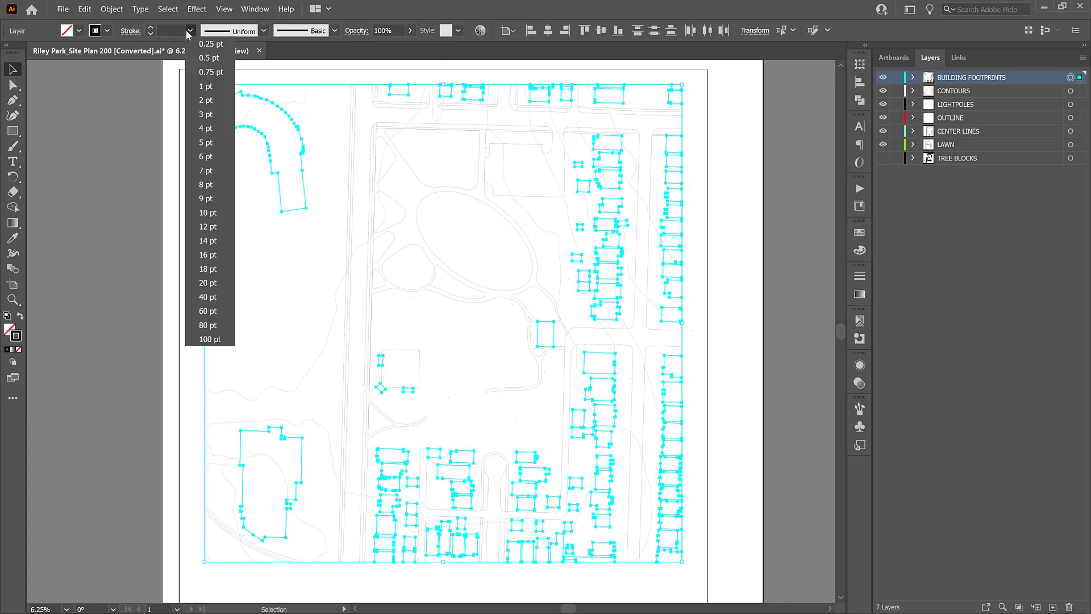
left_click(200, 114)
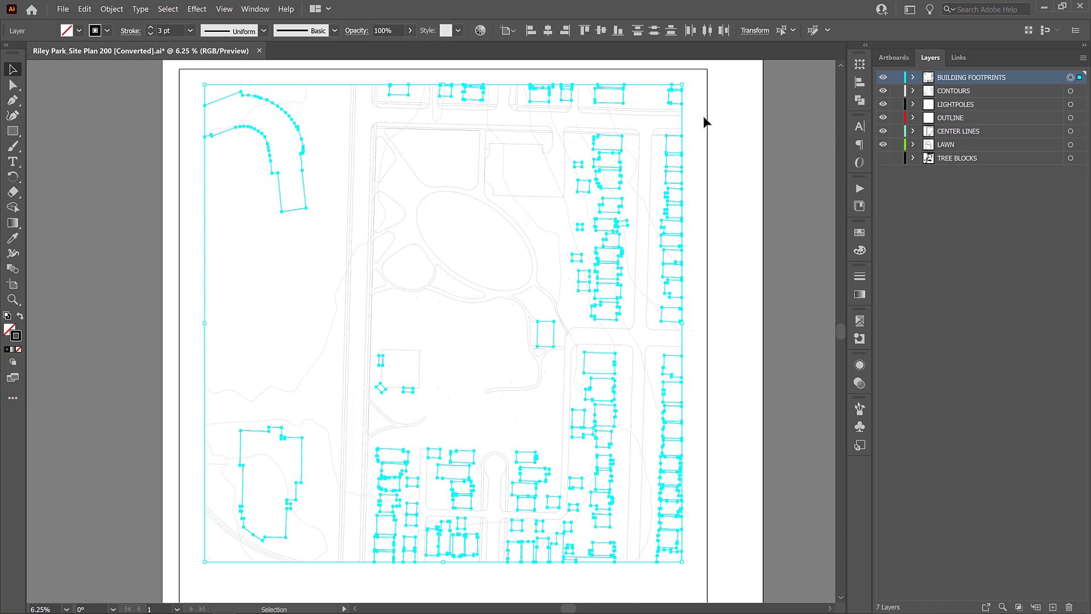
left_click(734, 166)
left_click(1071, 77)
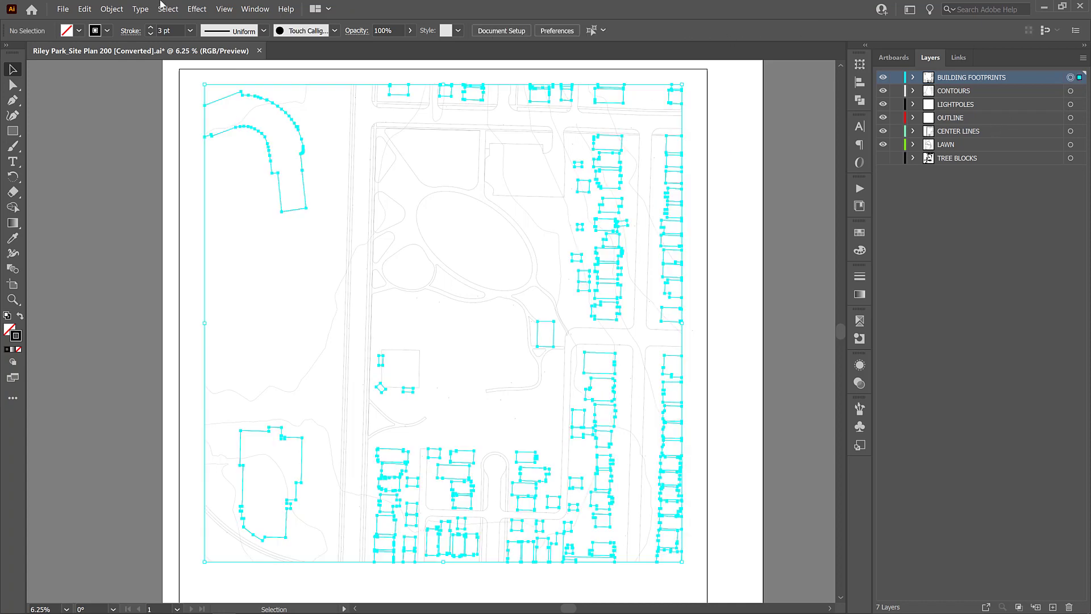
left_click(190, 30)
left_click(200, 128)
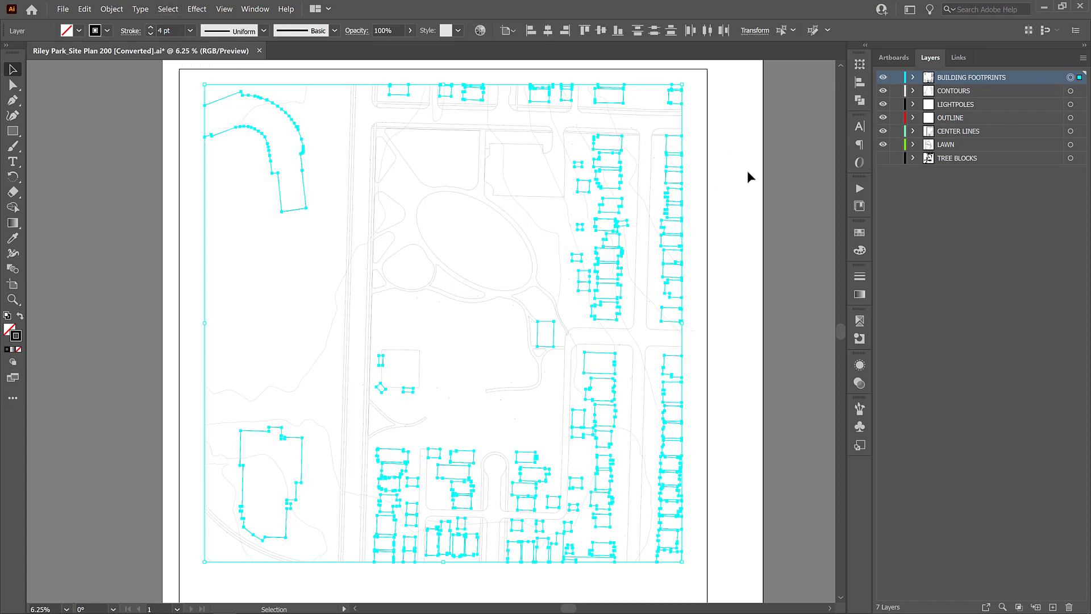
left_click(747, 178)
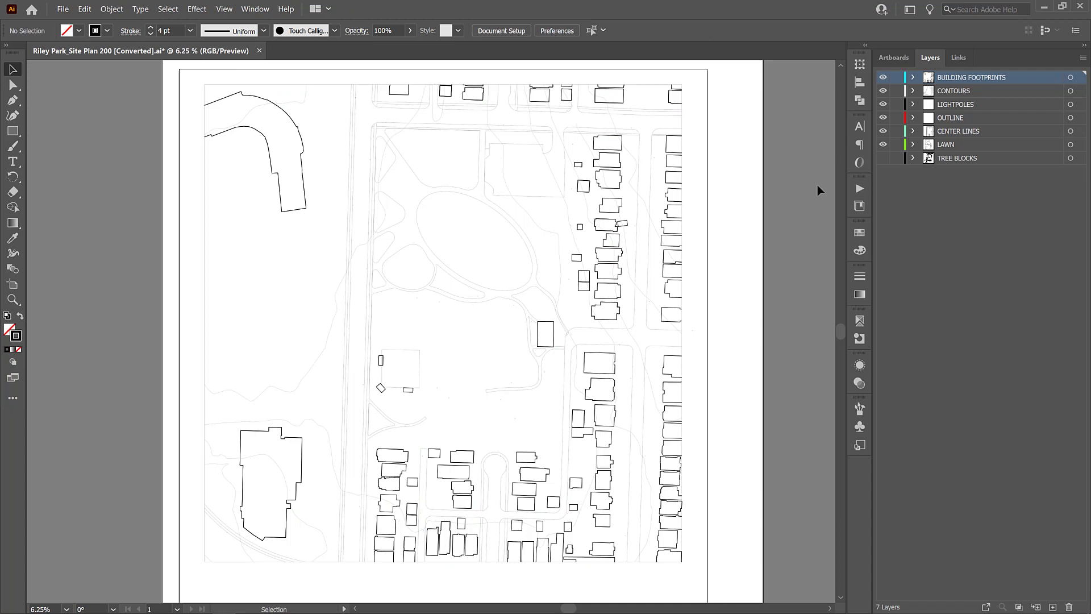
Step: Swap the BUILDING FOOTPRINTS layer's stroke for a solid fill and color it light grey at 5.49% K
left_click(1072, 78)
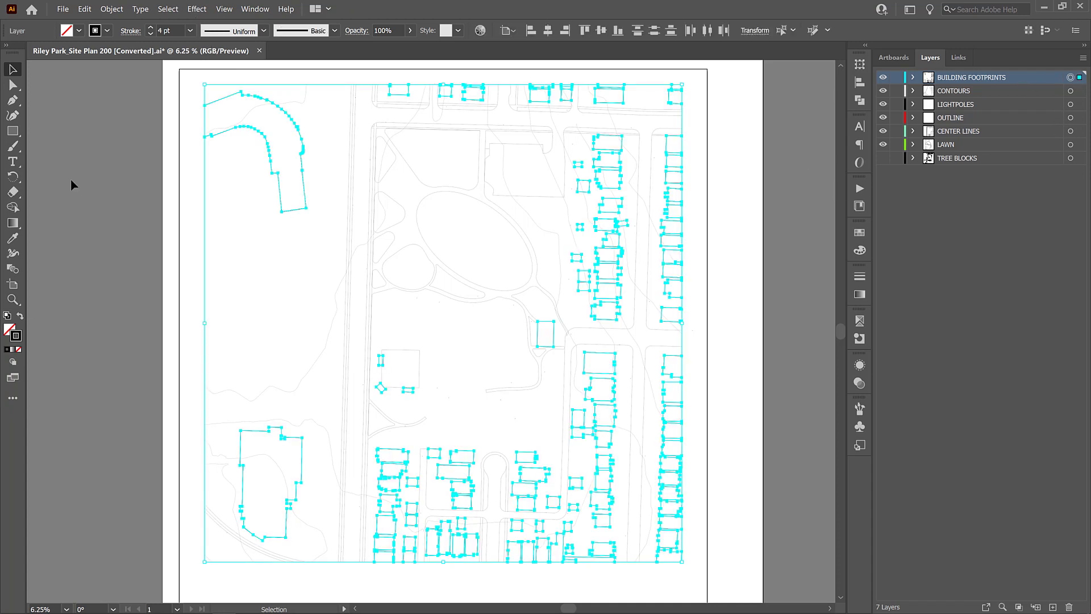
left_click(20, 316)
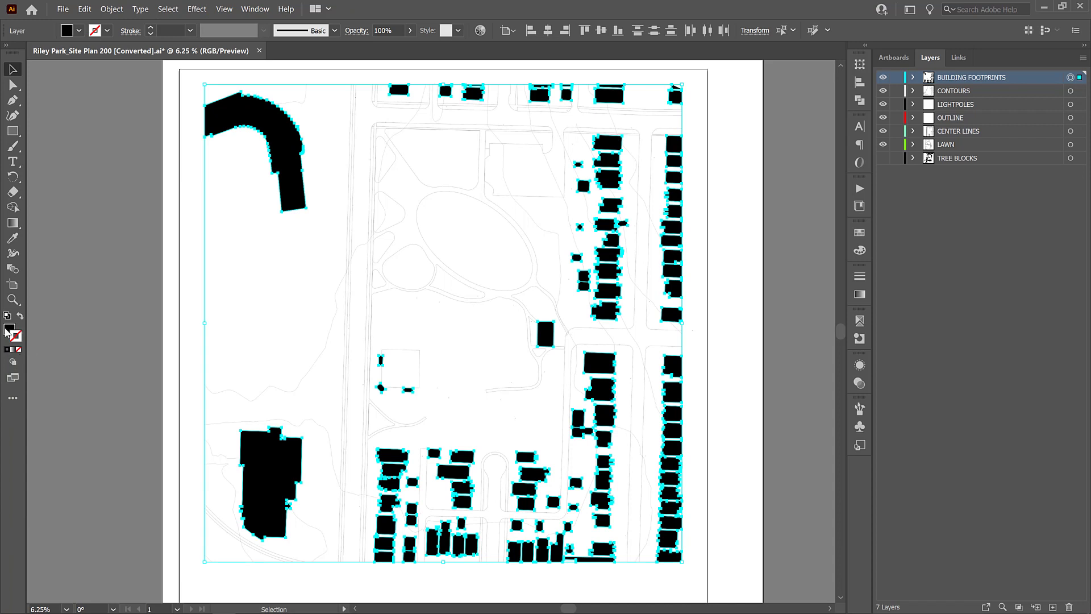
left_click(859, 250)
left_click(711, 329)
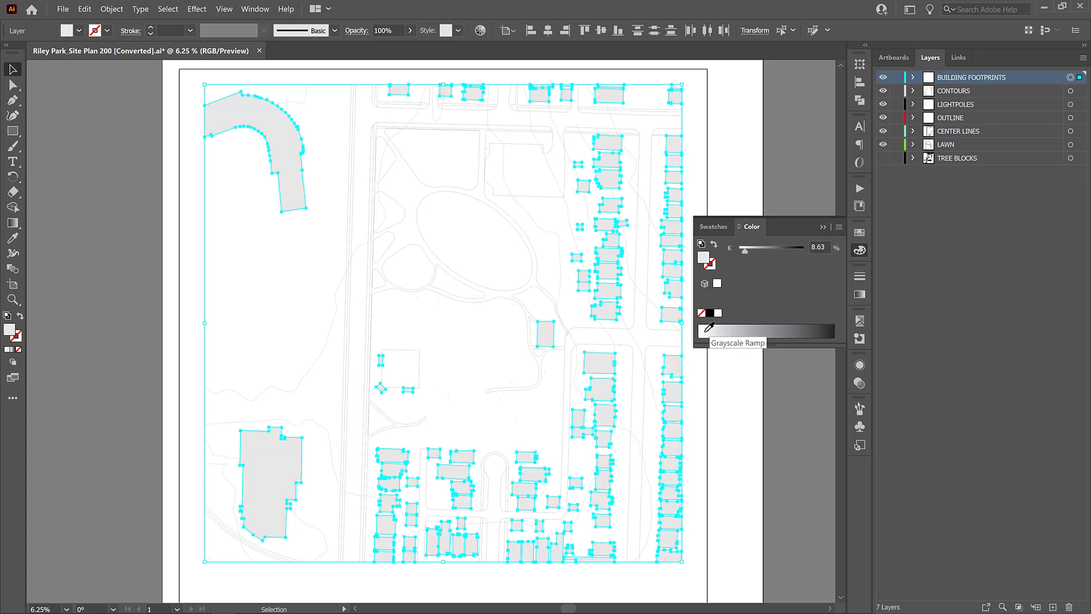
left_click(706, 329)
left_click(727, 182)
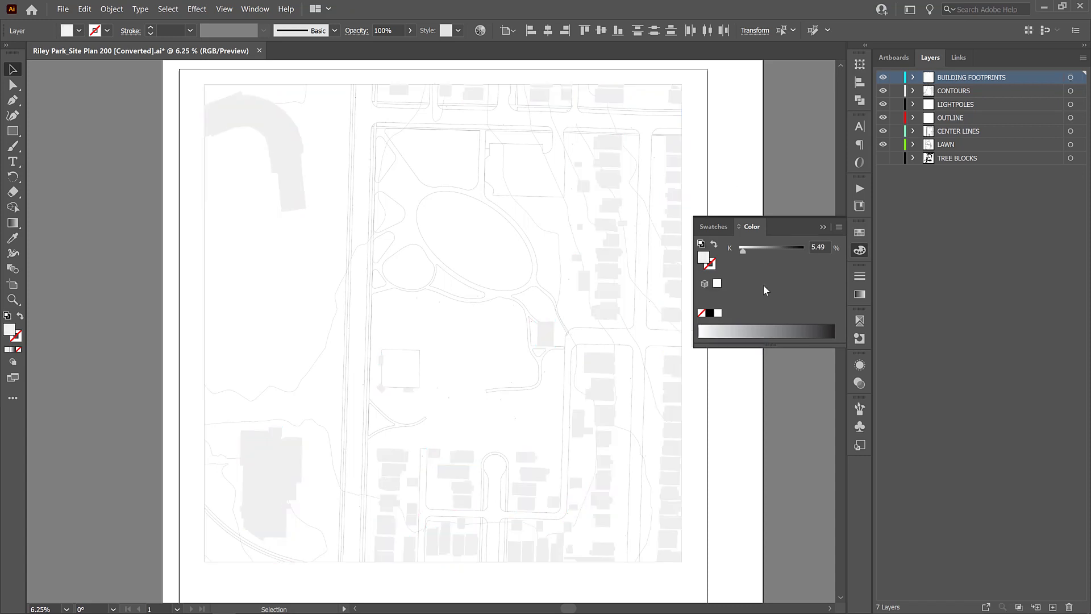
left_click(823, 226)
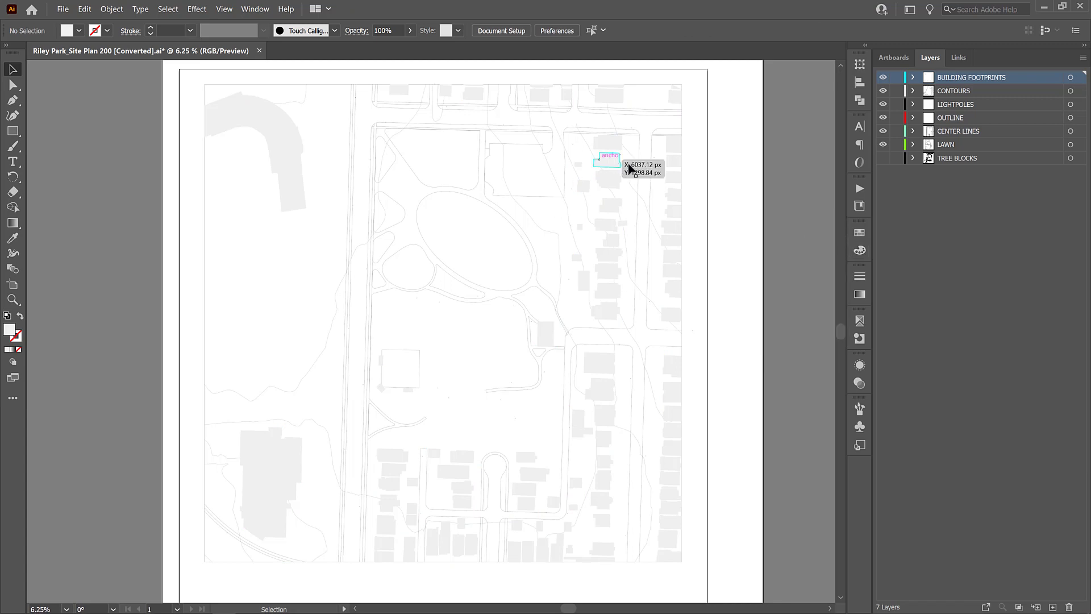
Step: Give the CONTOURS layer a 1 pt dashed stroke with projecting caps, 24 pt dashes and 12 pt gaps
left_click(1070, 92)
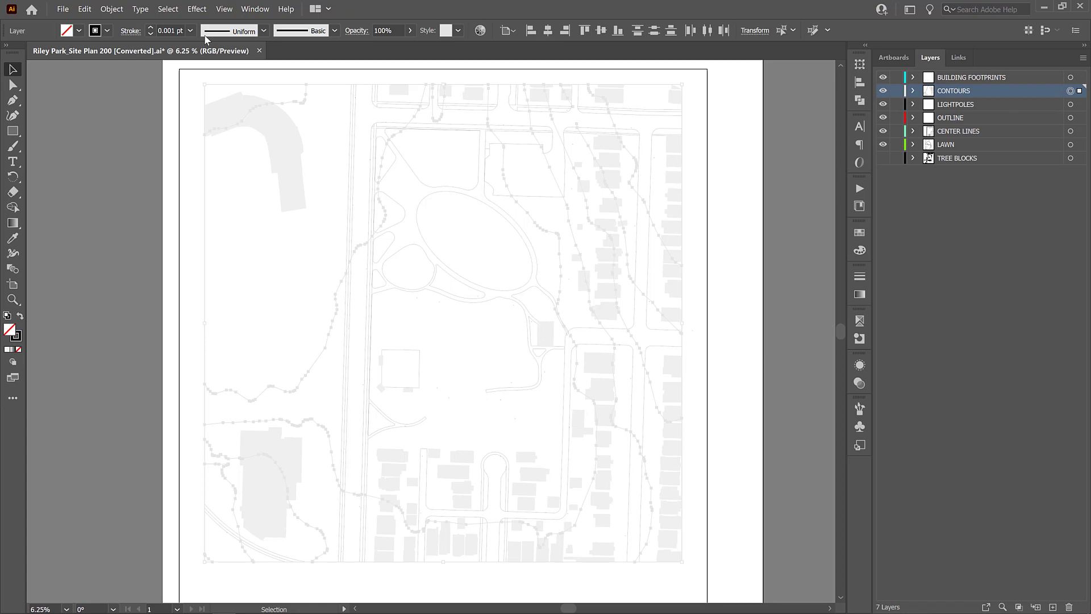
left_click(191, 31)
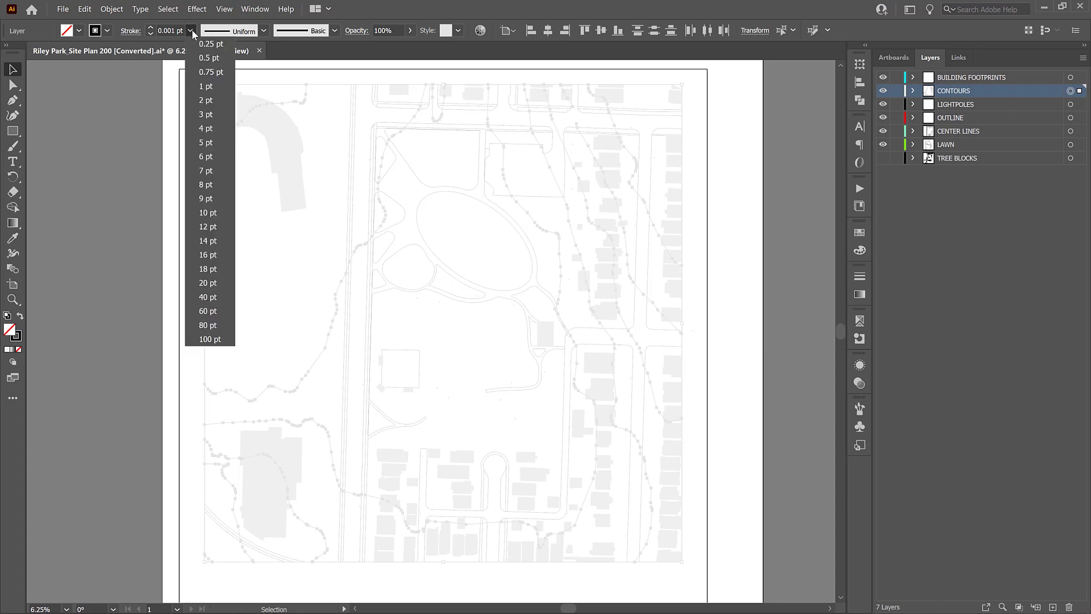
left_click(206, 86)
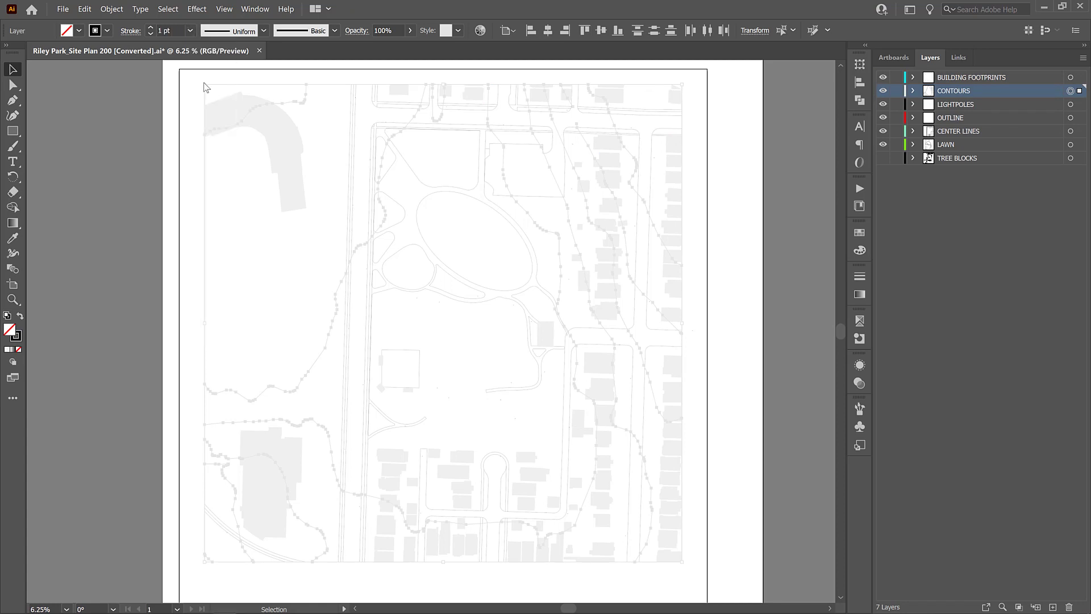
left_click(130, 31)
left_click(8, 119)
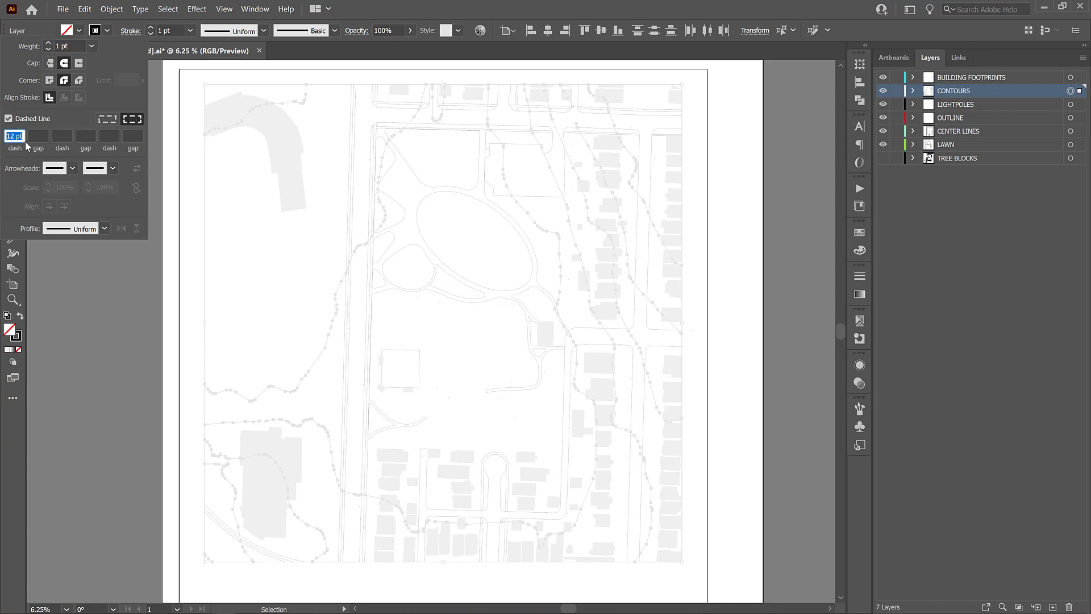
type("24")
key("Tab")
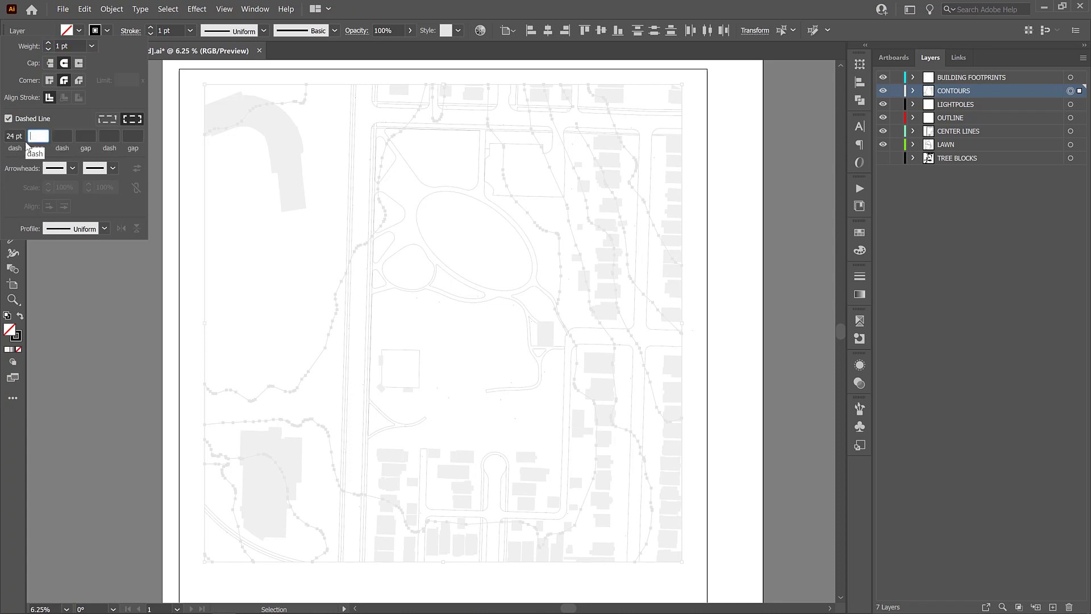
type("12")
key("Tab")
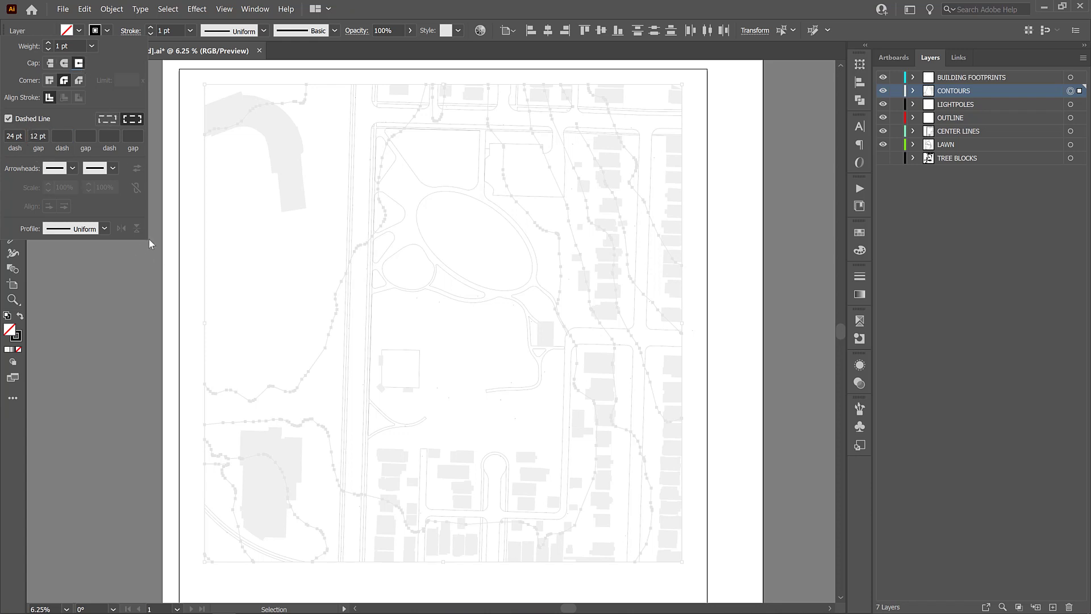
left_click(496, 426)
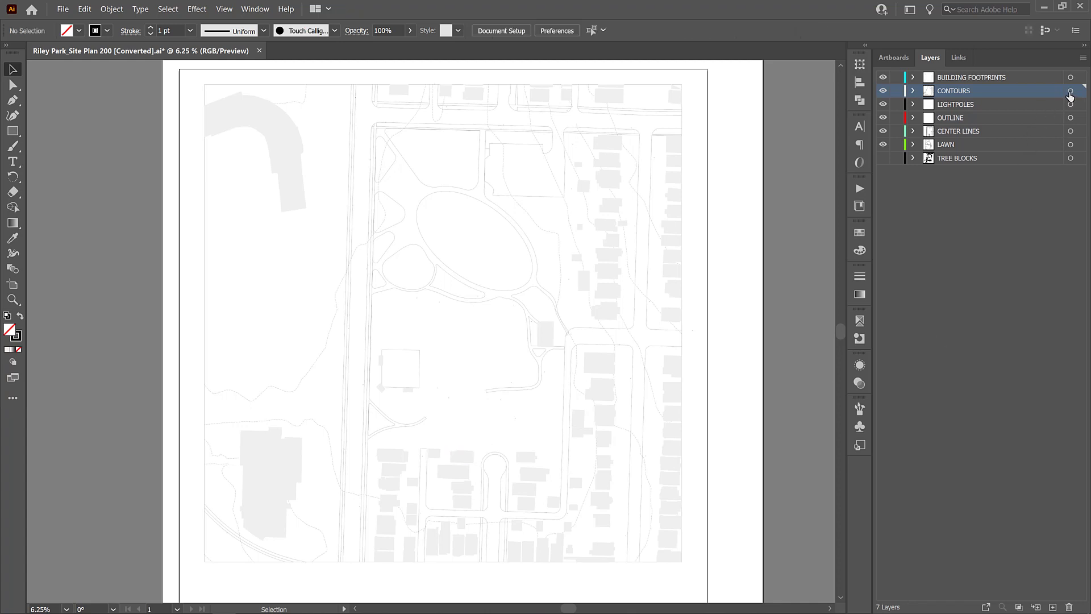
Step: Lengthen the contour line pattern to 48 pt dashes with 24 pt gaps
left_click(134, 31)
left_click(22, 134)
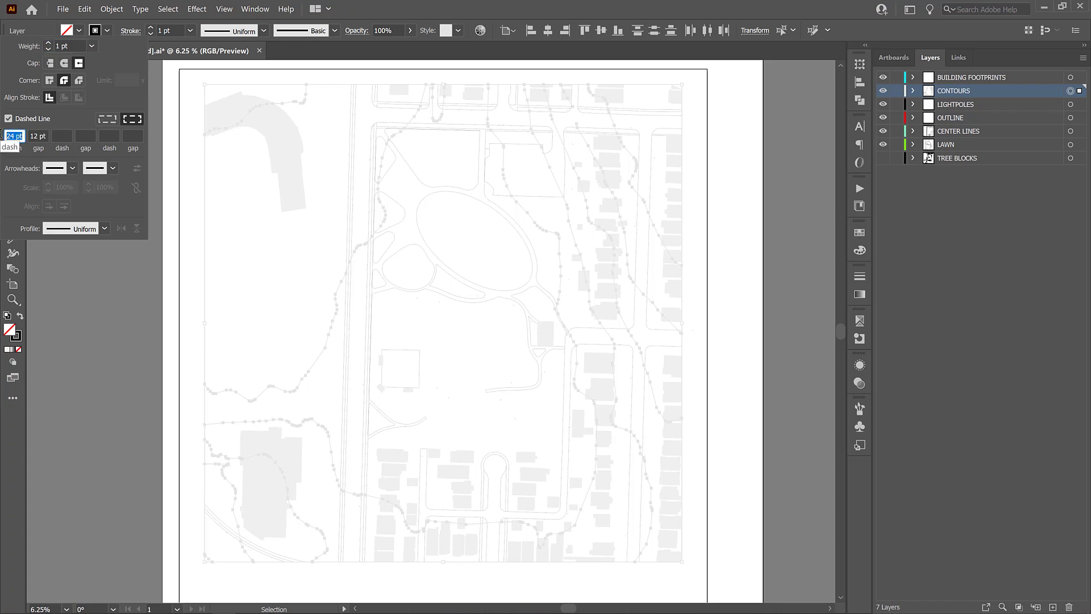
type("48")
key("Tab")
type("24")
key("Tab")
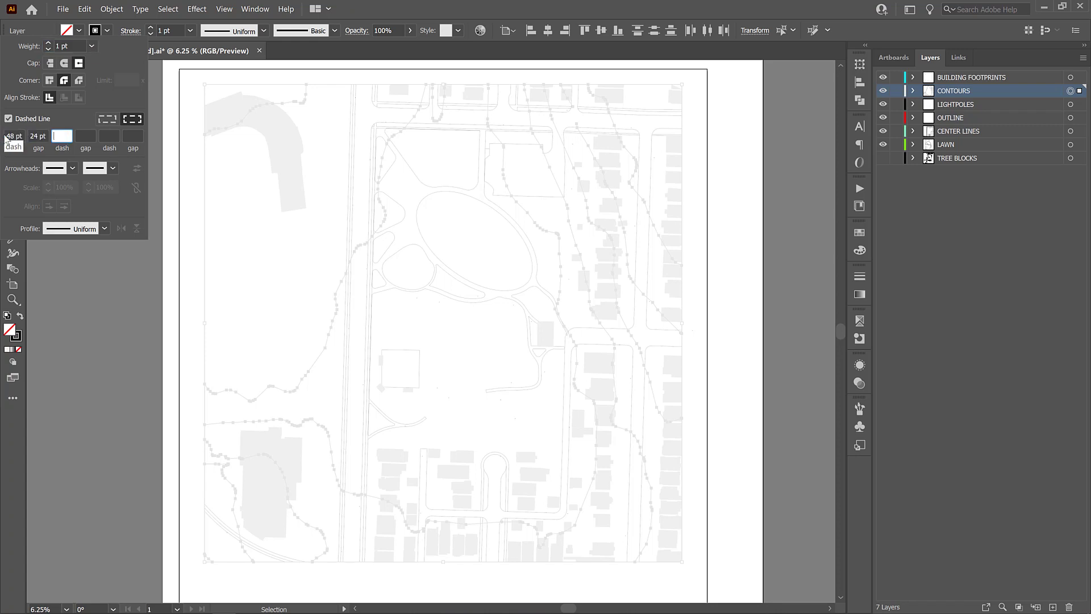
left_click(172, 313)
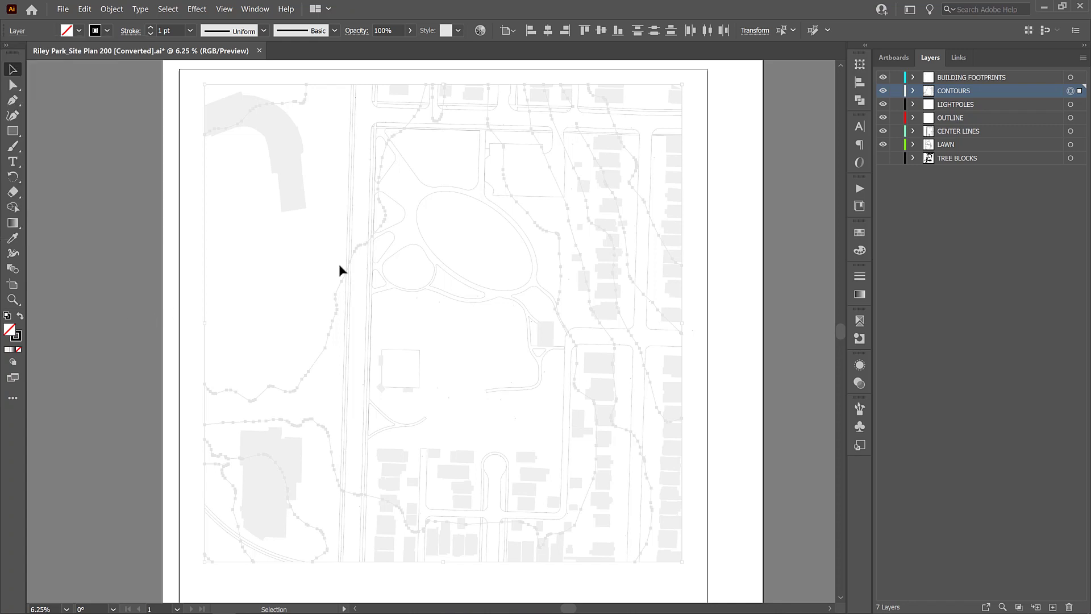
left_click(315, 266)
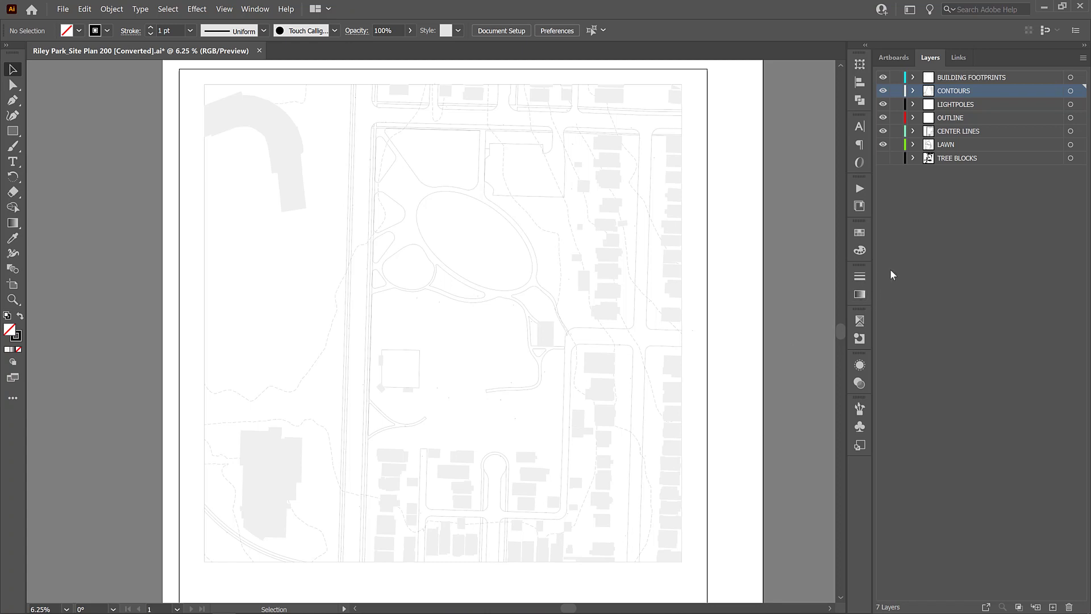
left_click(1071, 104)
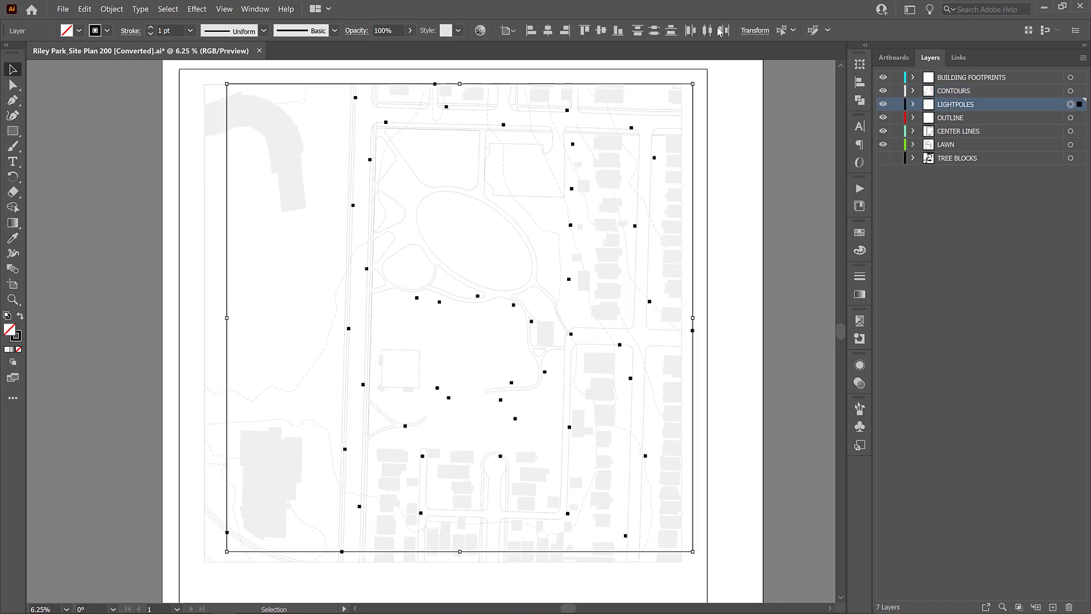
left_click(190, 30)
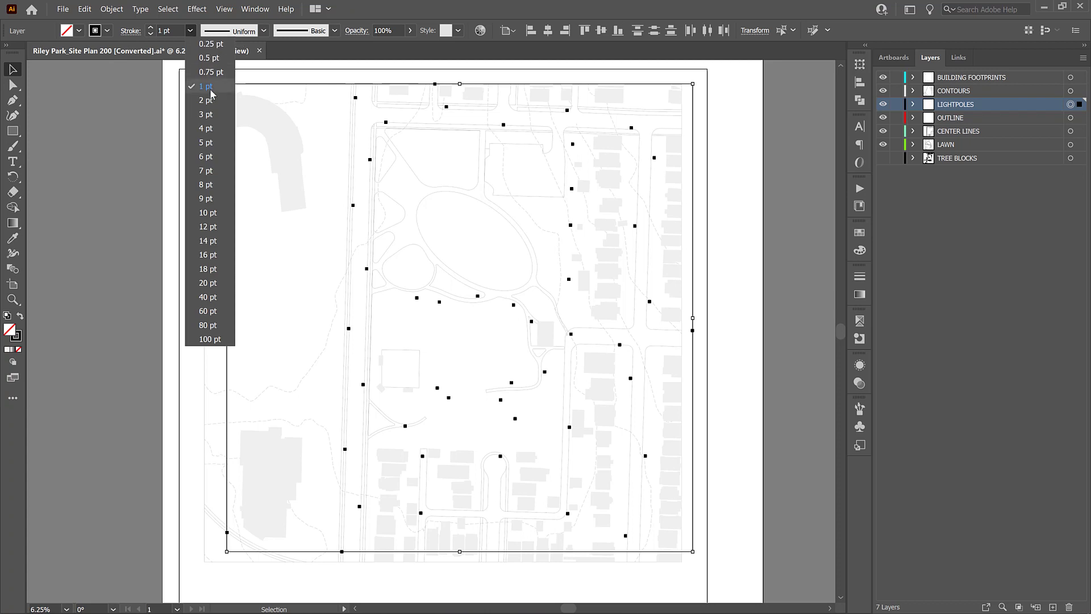
left_click(246, 114)
left_click(735, 309)
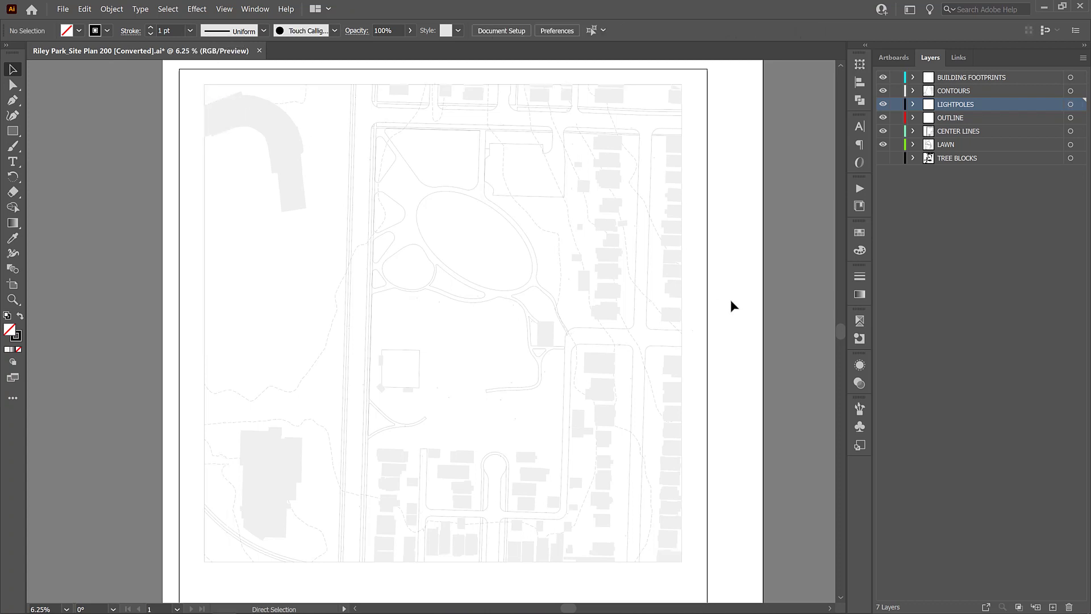
Step: Swap the LIGHTPOLES layer's stroke and fill so the light poles are solid black dots without an outline
key("ctrl+=")
key("ctrl+=")
key("ctrl+=")
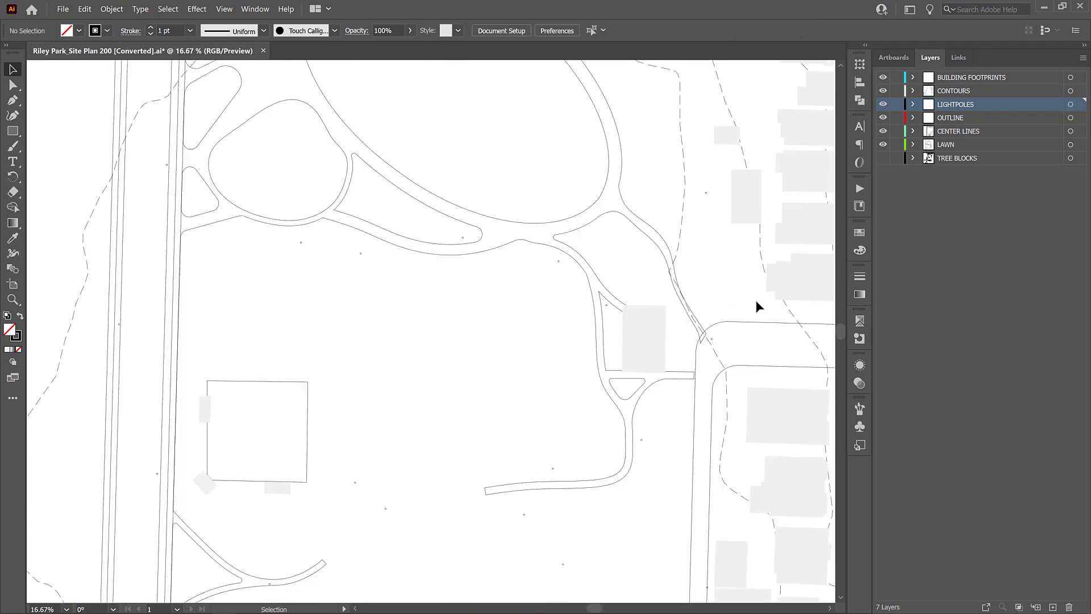
left_click(1071, 104)
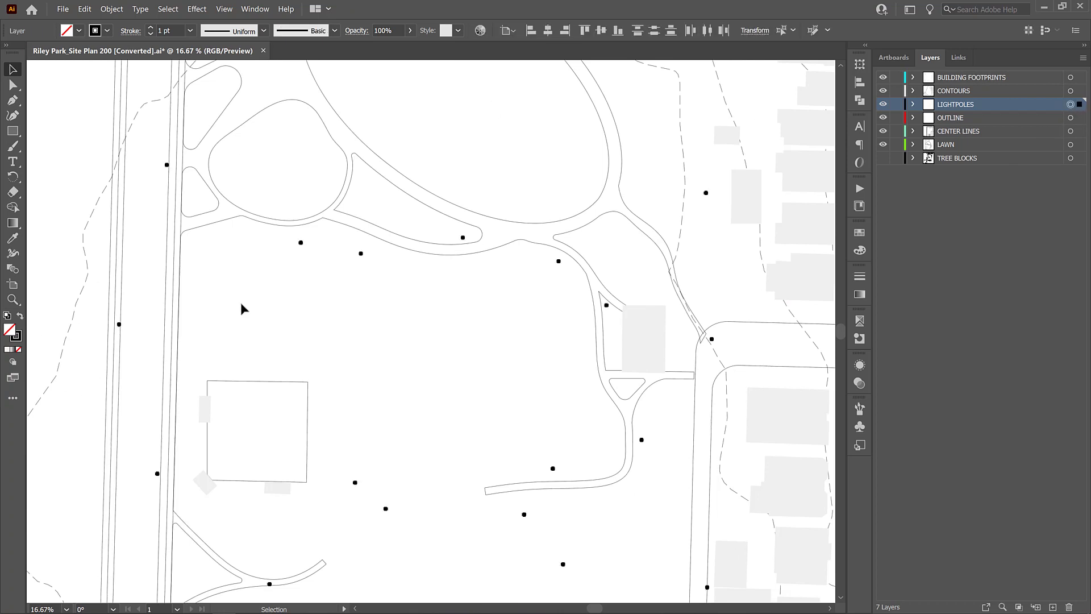
left_click(20, 316)
left_click(421, 373)
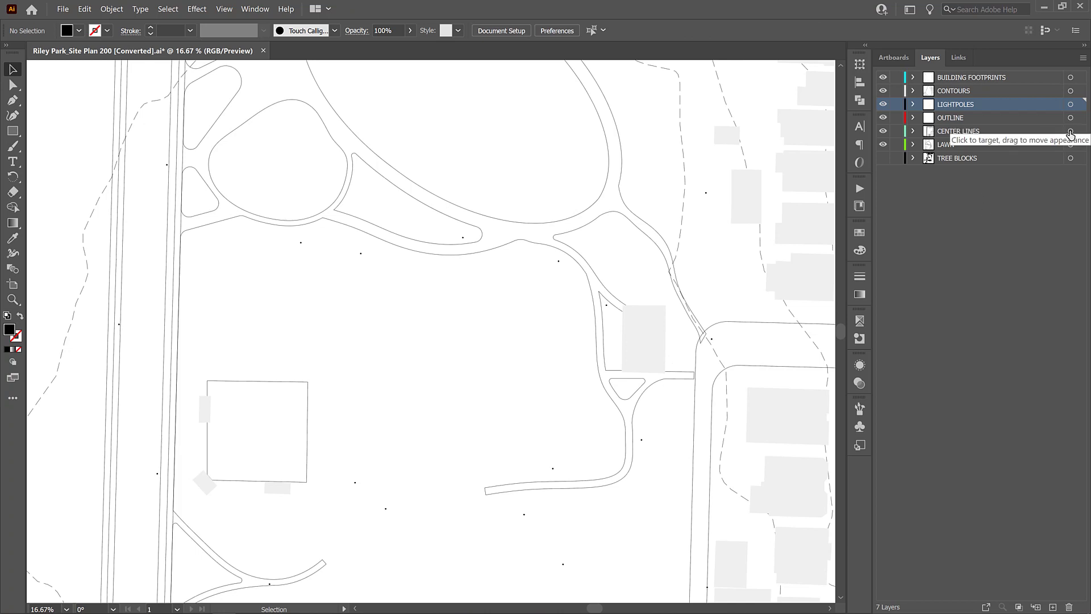
Step: Set the stroke weight of everything in the CENTER LINES layer to 2 pt
left_click(1071, 132)
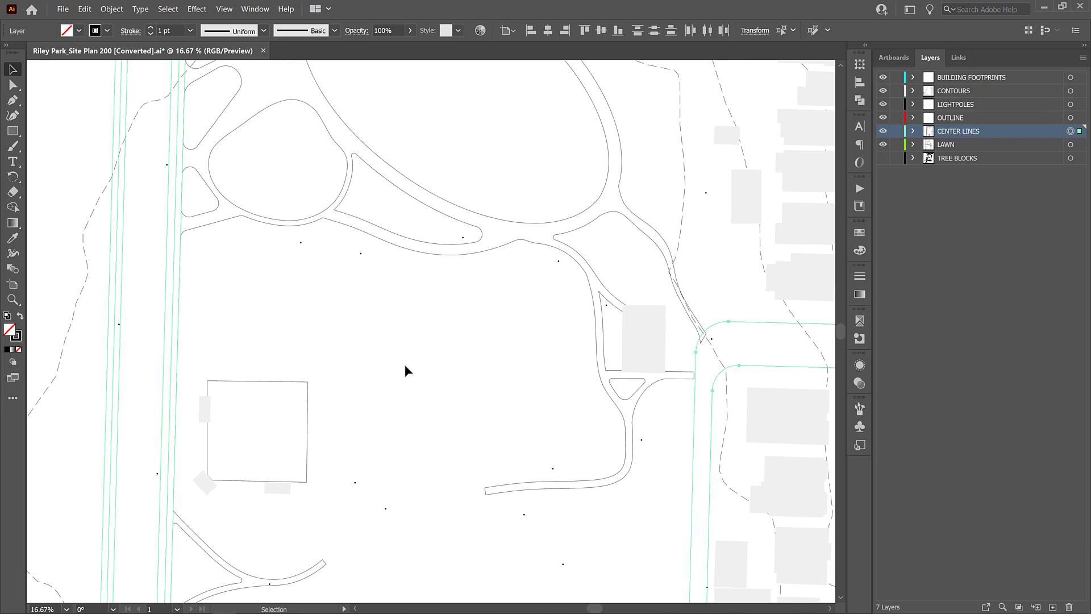
left_click(189, 30)
key("Return")
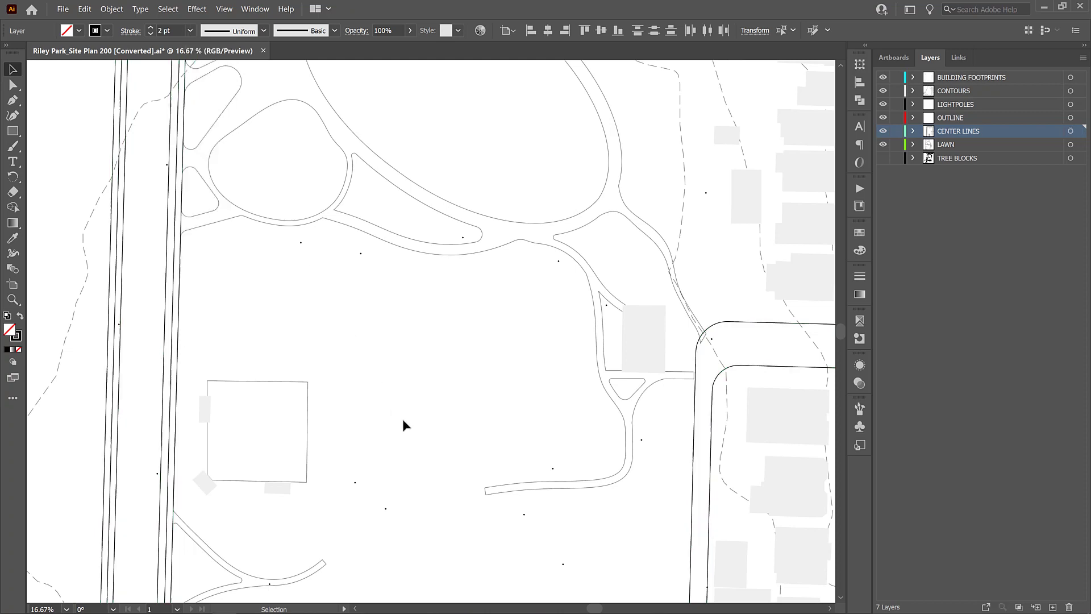
left_click(402, 418)
Step: Select the inner sidewalk lines around the southern cul-de-sac and along both sides of the main western road
key("ctrl+minus")
key("ctrl+minus")
scroll(467, 353, "down", 5)
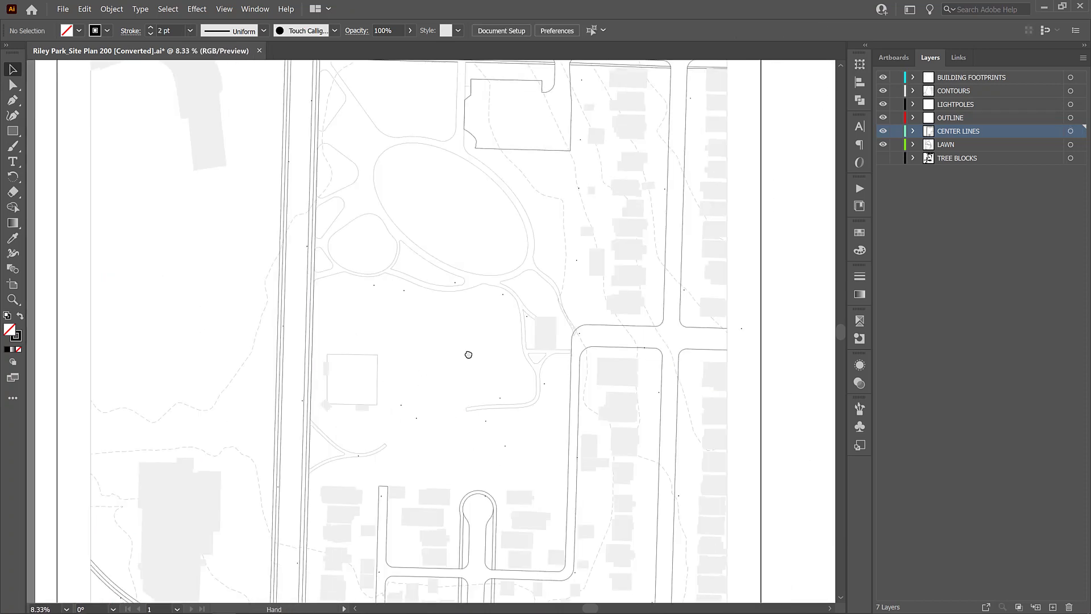
left_click(470, 402)
left_click(495, 506, "shift")
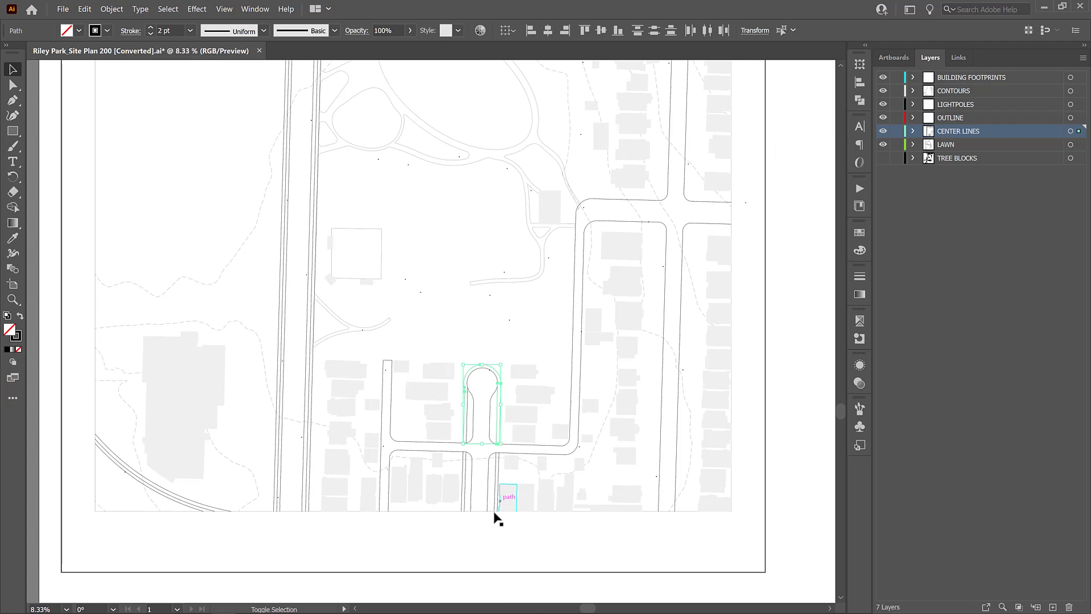
left_click(462, 471, "shift")
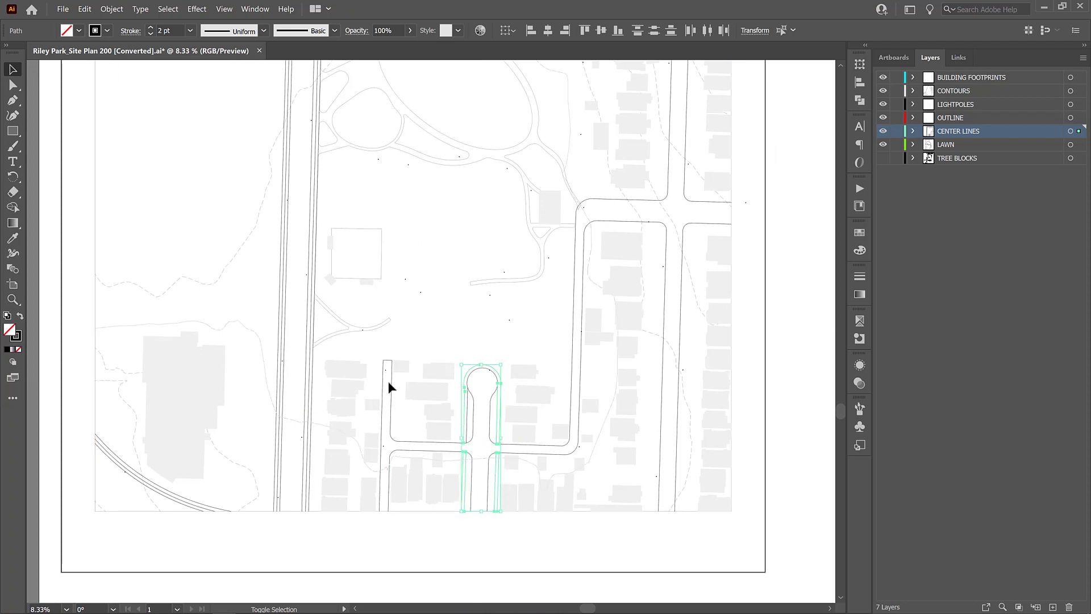
left_click(313, 353, "shift")
key("ctrl+=")
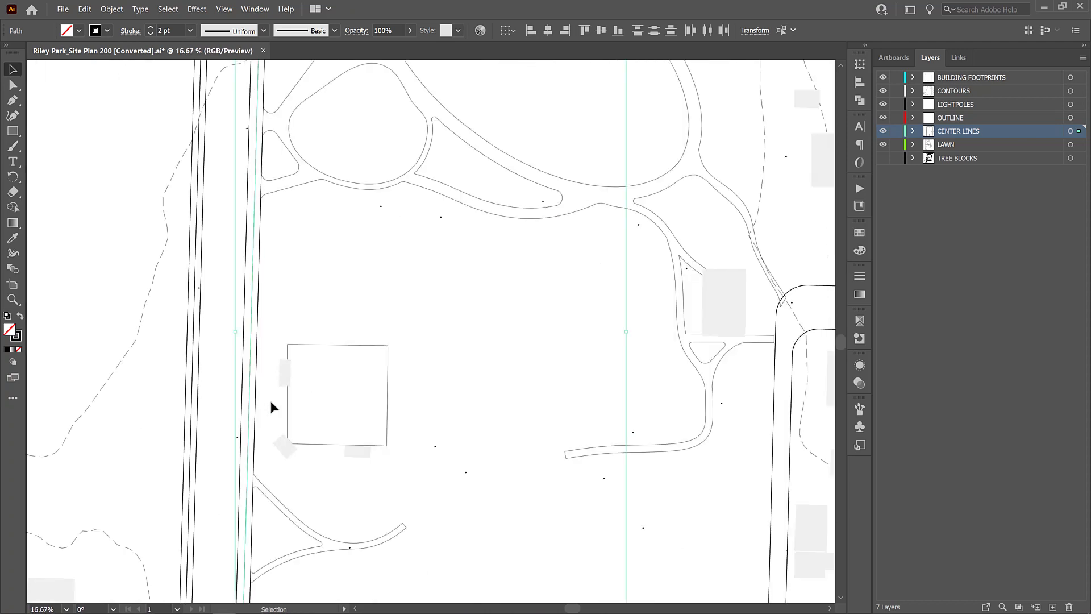
left_click(254, 408, "shift")
left_click(191, 384, "shift")
left_click(187, 378, "shift")
Step: Add the inner sidewalk lines on both sides of the street at the northeastern blocks to the selection
key("space")
left_click_drag(541, 126, 292, 472)
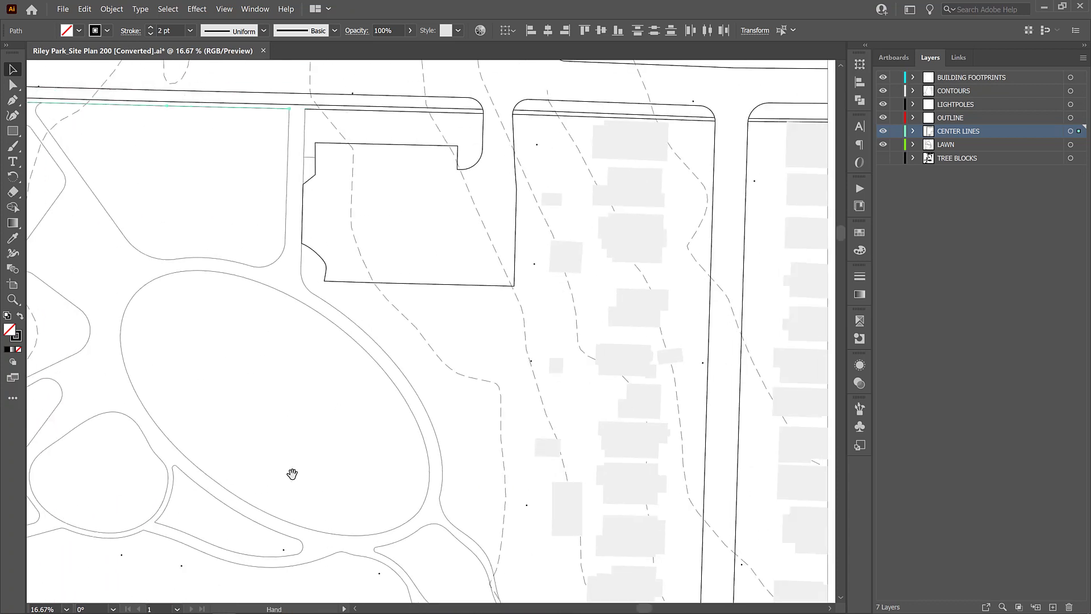
left_click_drag(629, 158, 255, 327)
left_click(384, 294, "shift")
left_click(384, 290, "shift")
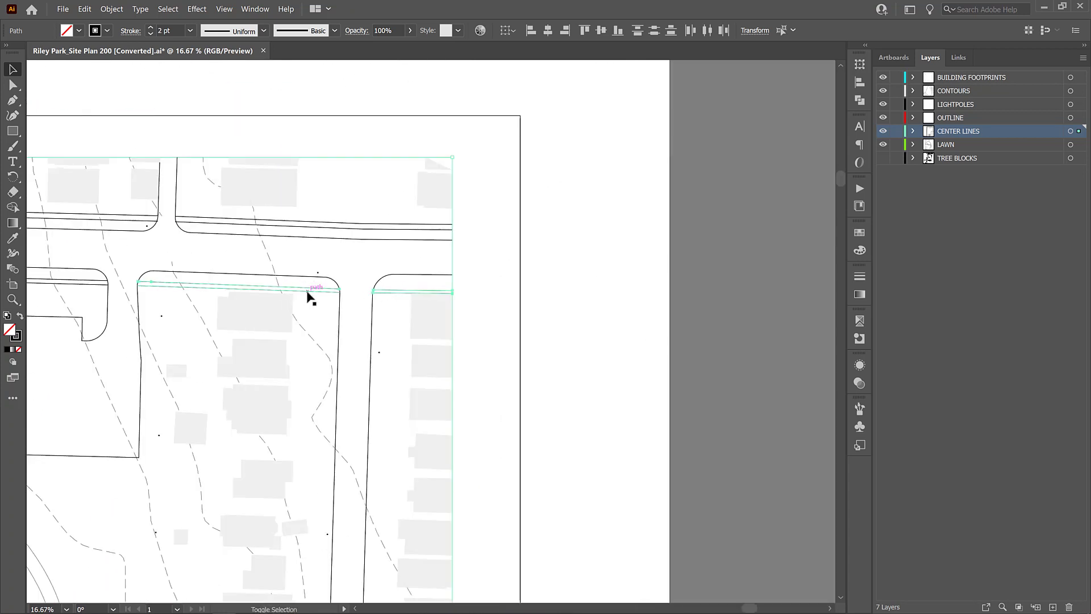
left_click(363, 229, "shift")
left_click(341, 223, "shift")
Step: Add the sidewalk lines along the remaining northern blocks, set all selected lines to a 1 pt stroke, and delete the small line at the park's northwest corner
key("space")
left_click_drag(129, 264, 664, 284)
left_click(629, 302, "shift")
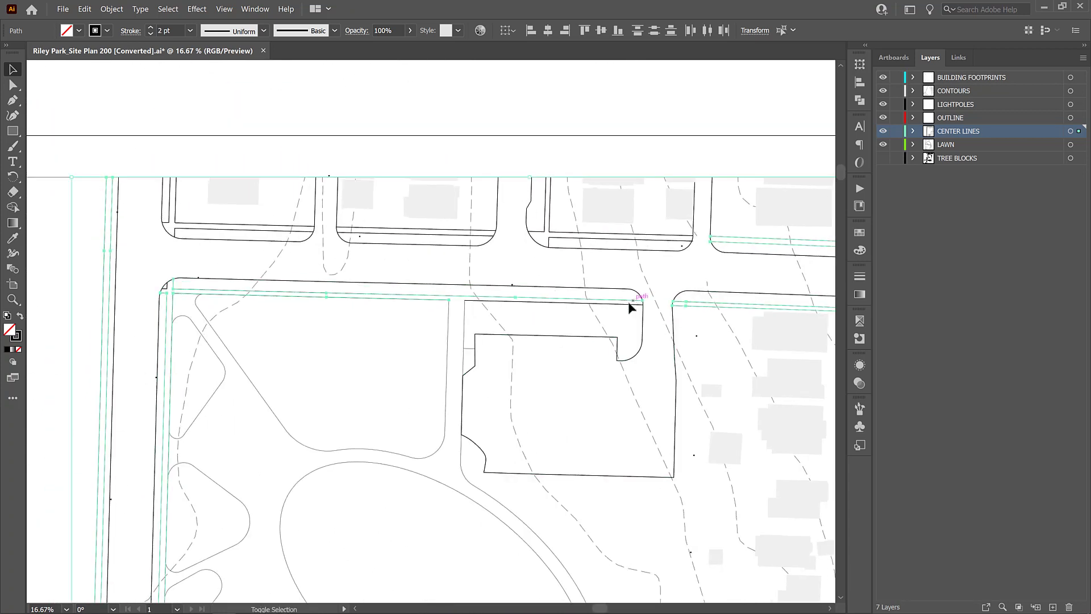
left_click(626, 304, "shift")
left_click(625, 239, "shift")
left_click(623, 234, "shift")
left_click(544, 229, "shift")
left_click(468, 235, "shift")
left_click(465, 230, "shift")
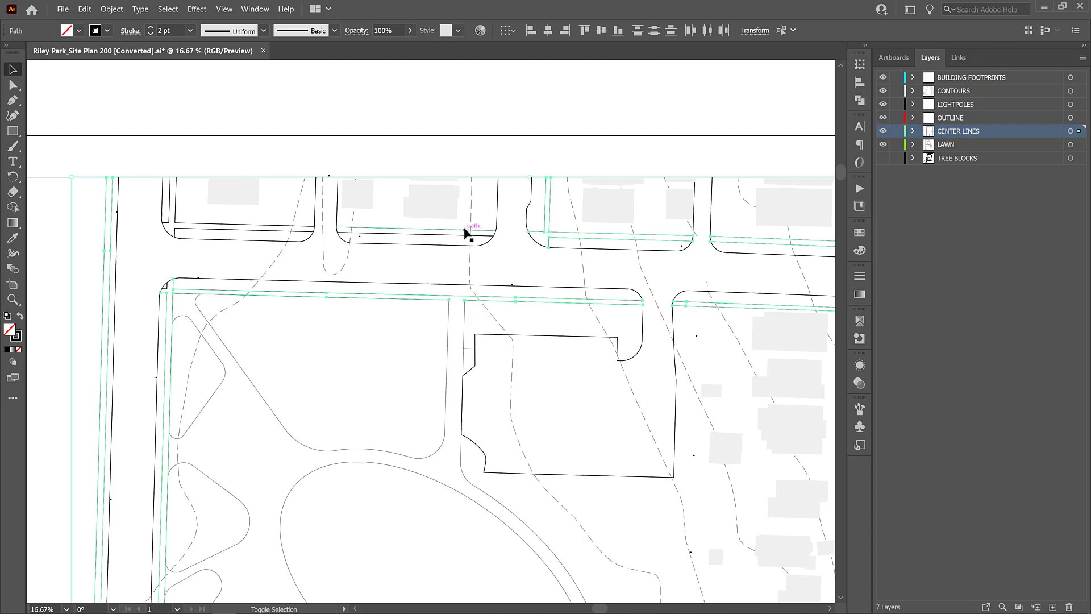
left_click(165, 225, "shift")
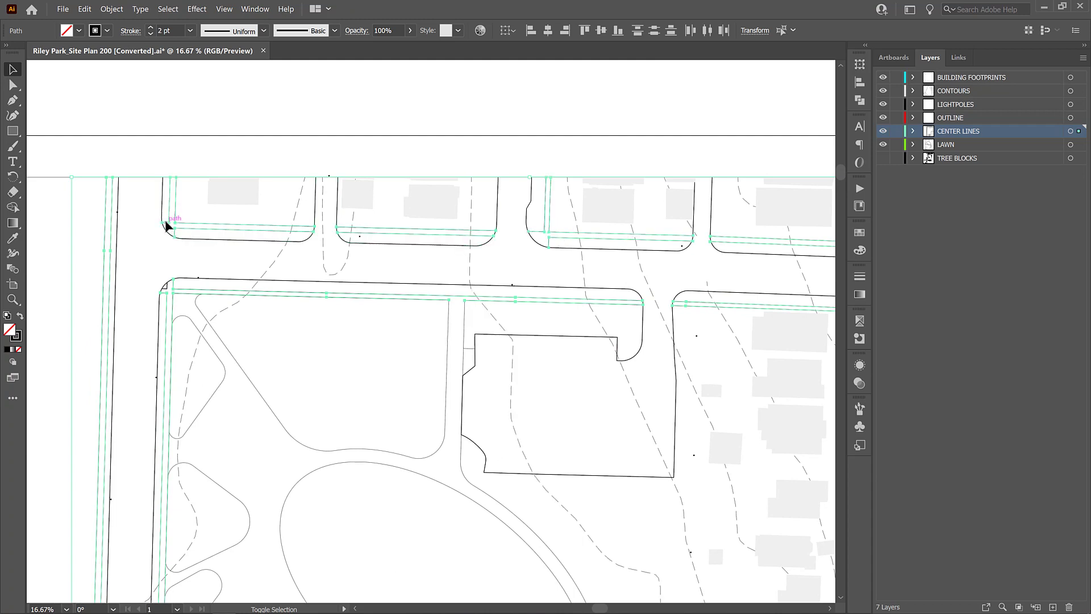
left_click(190, 31)
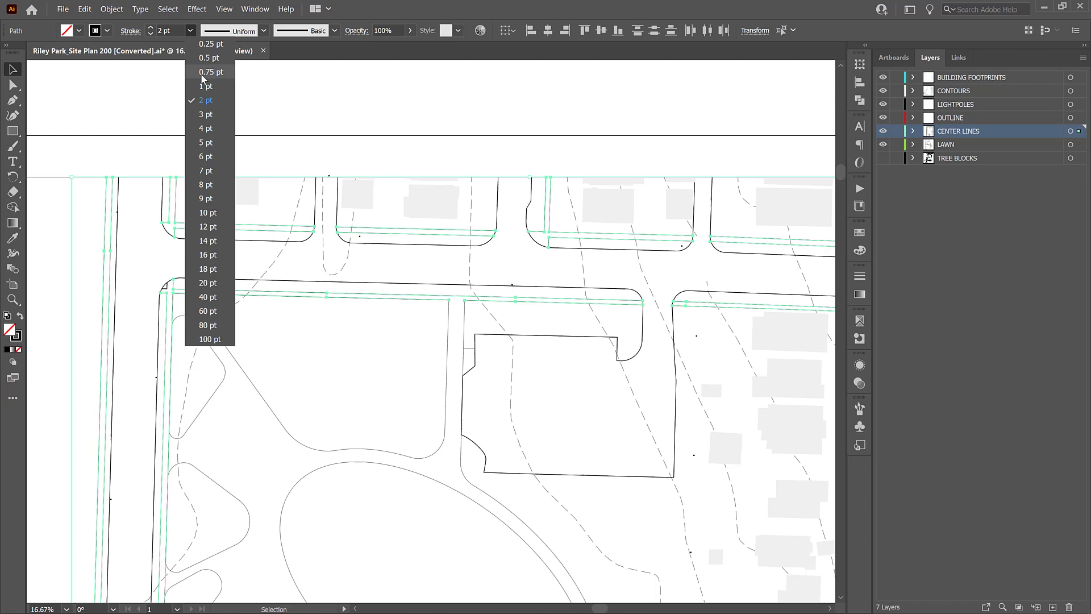
left_click(202, 86)
left_click(395, 166)
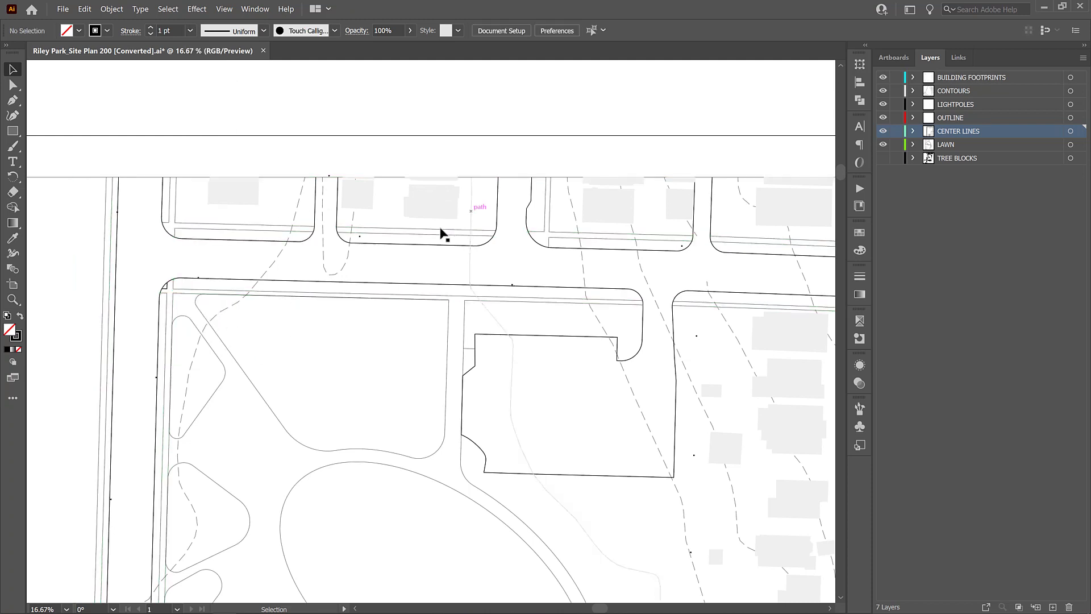
left_click(163, 291)
left_click(289, 322)
Step: Set the stroke weight of everything in the LAWN layer to 1 pt
left_click_drag(372, 414, 402, 251)
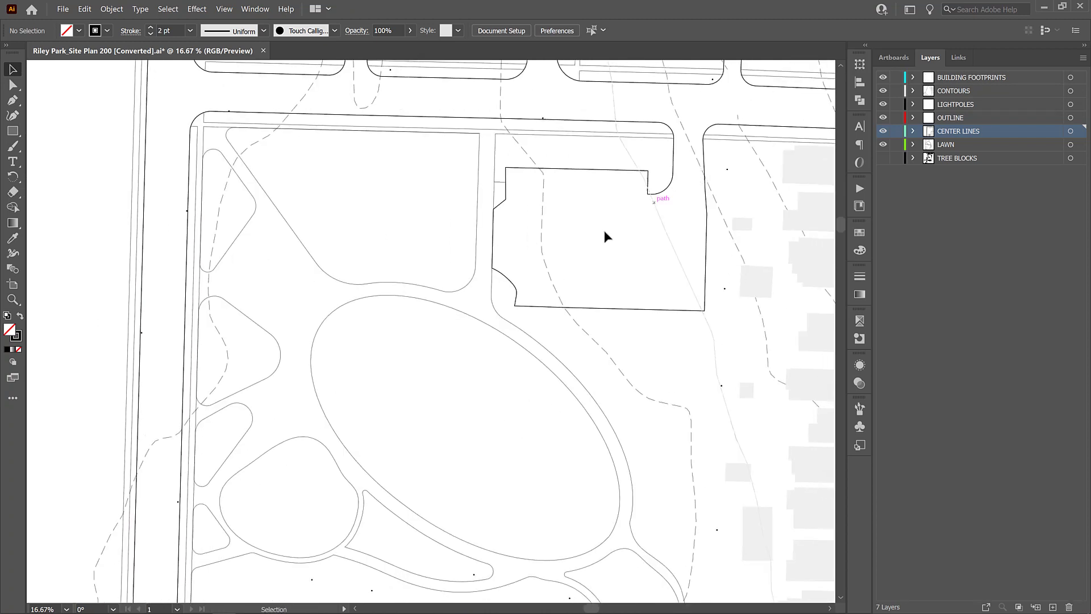
left_click(1070, 145)
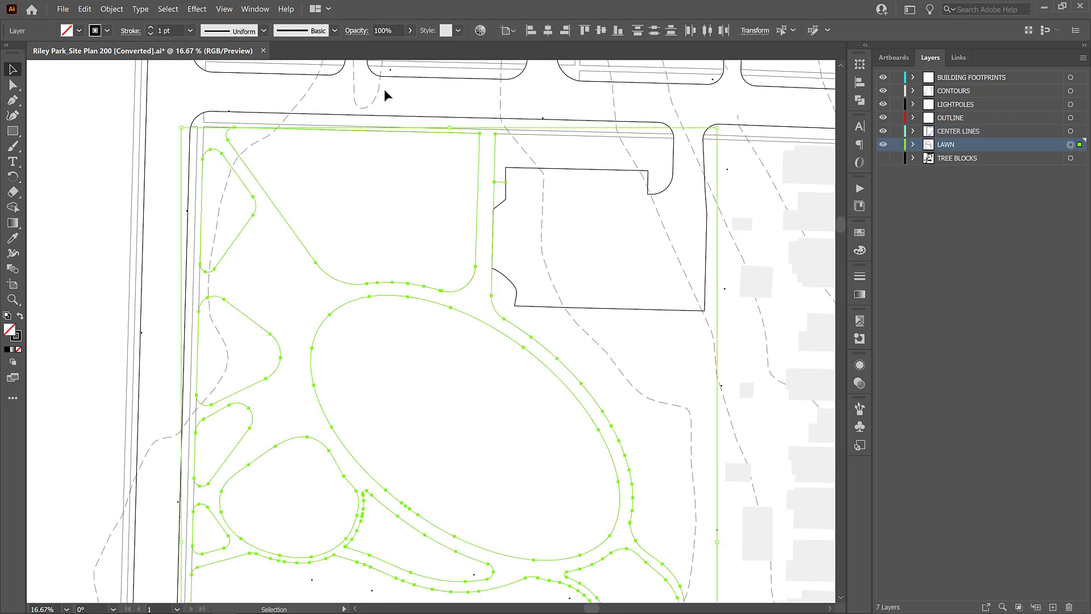
left_click(161, 30)
left_click(438, 217)
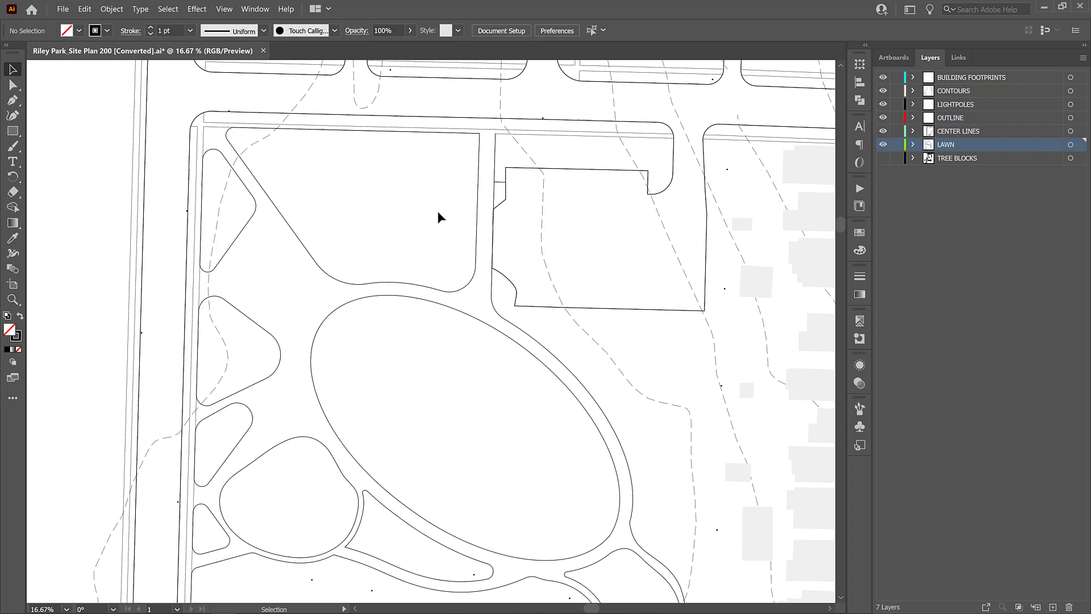
Step: Move the BUILDING FOOTPRINTS layer below CONTOURS, and bring the TREE BLOCKS layer to the front and make it visible
scroll(434, 212, "down", 2)
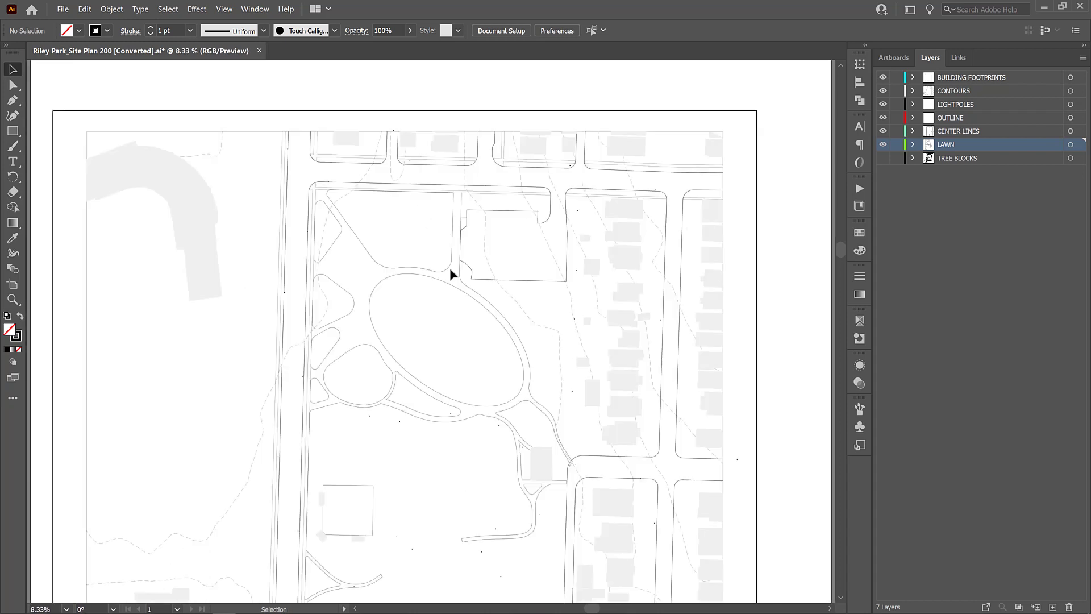
left_click_drag(499, 436, 491, 262)
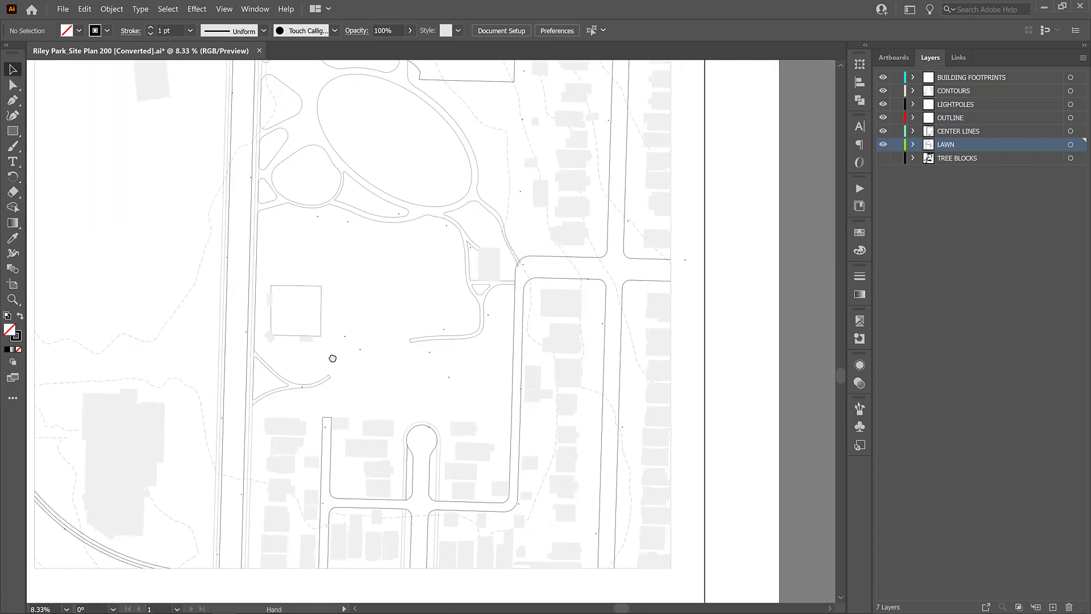
left_click_drag(333, 358, 396, 360)
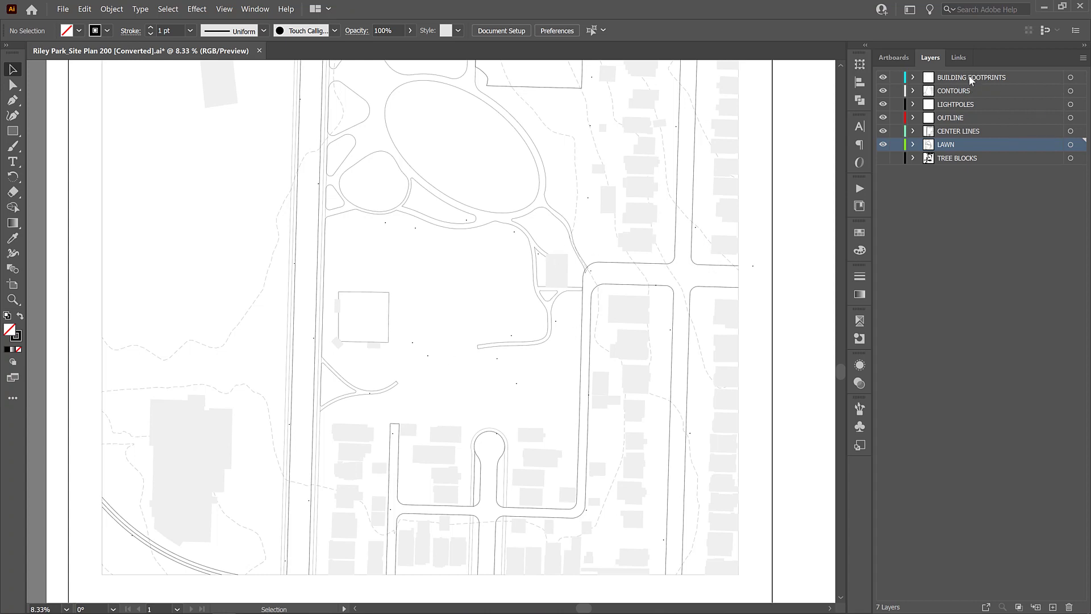
left_click_drag(971, 79, 955, 98)
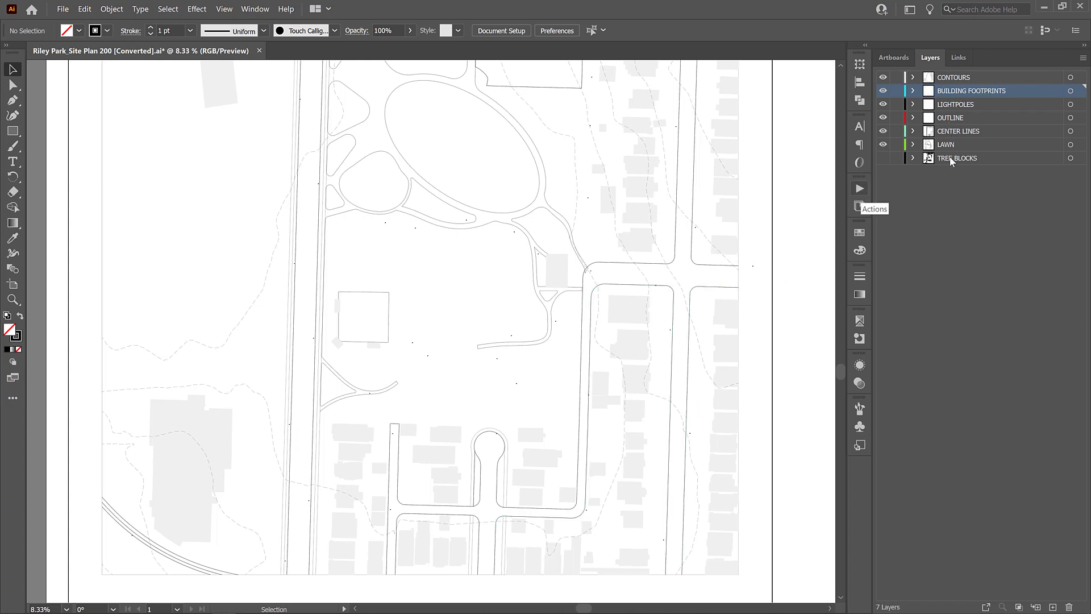
left_click_drag(951, 161, 893, 79)
left_click(966, 272)
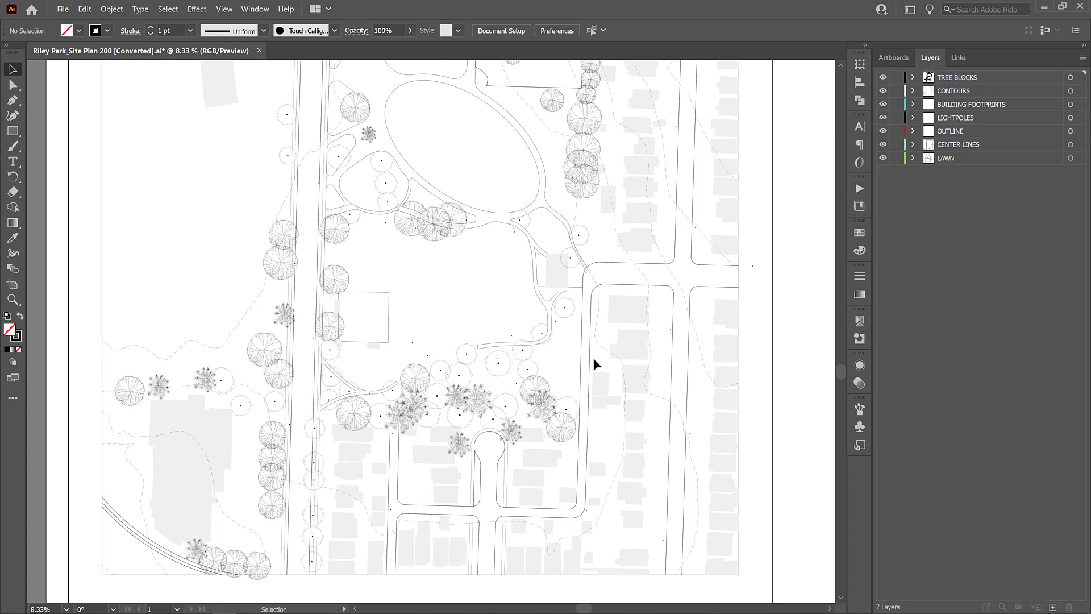
Step: Create a new layer above TREE BLOCKS and name it ANNOTATION
left_click_drag(608, 245, 576, 262)
key("ctrl+minus")
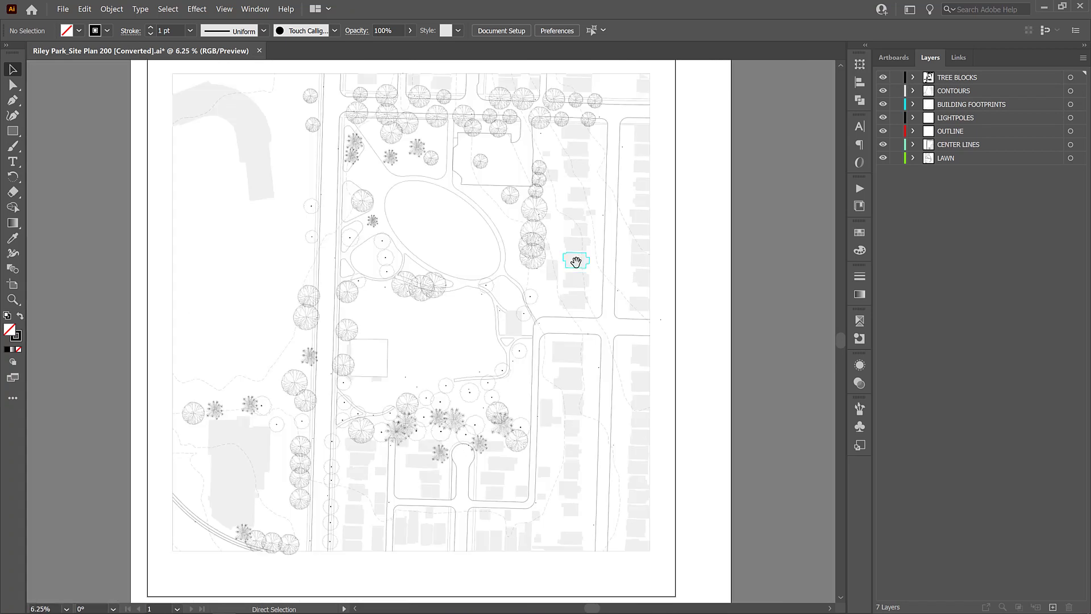
left_click_drag(506, 368, 530, 380)
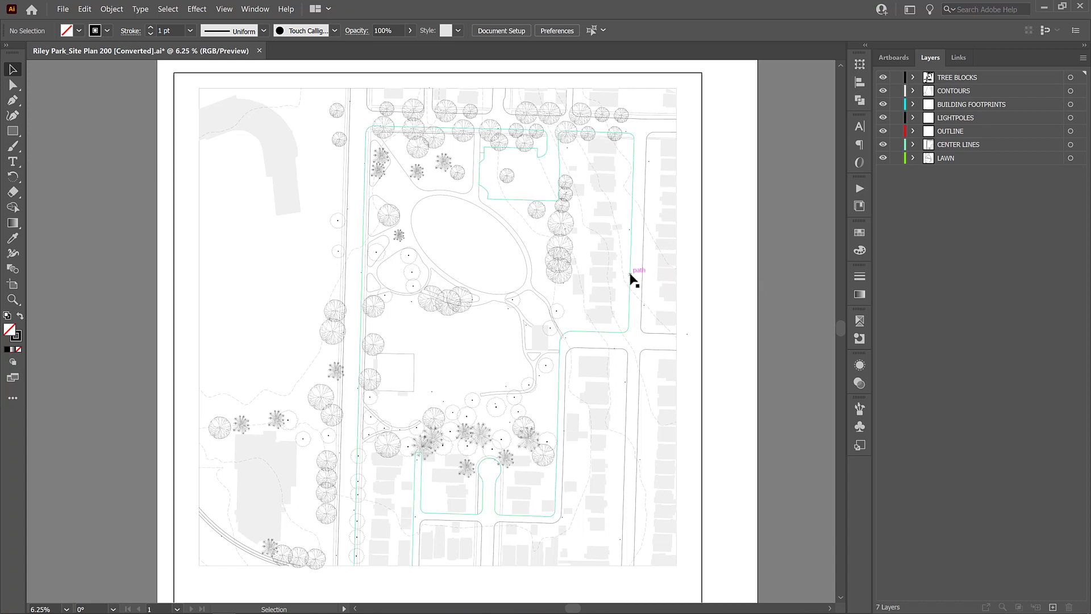
key("ctrl+l")
double_click(952, 77)
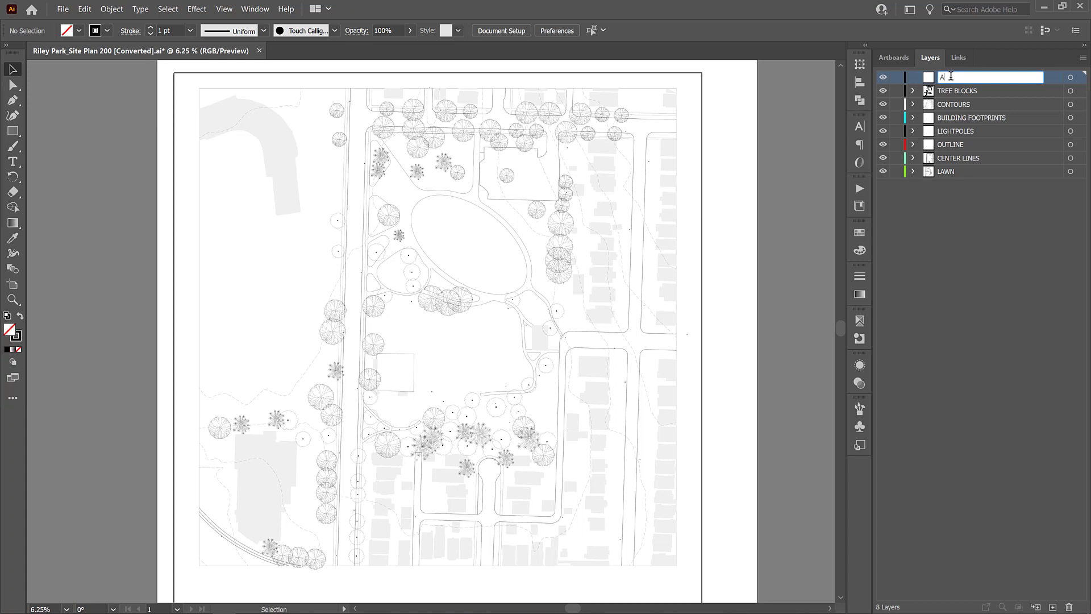
type("ANNOTATION")
key("Return")
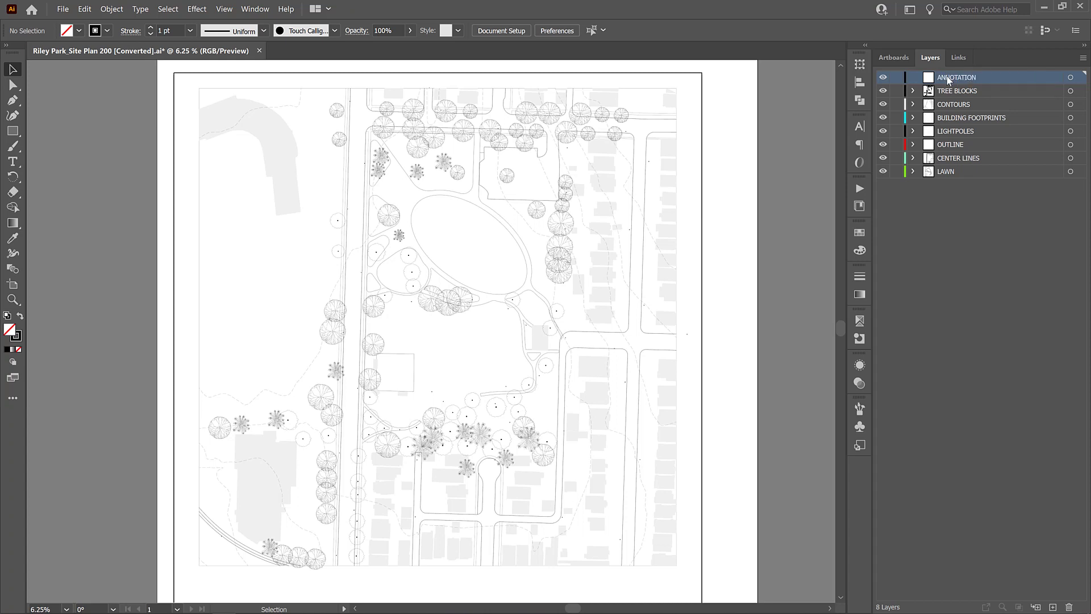
Step: Add an area text box near the stadium building in the northwest and write RILEY PARK in it
scroll(727, 241, "down", 1)
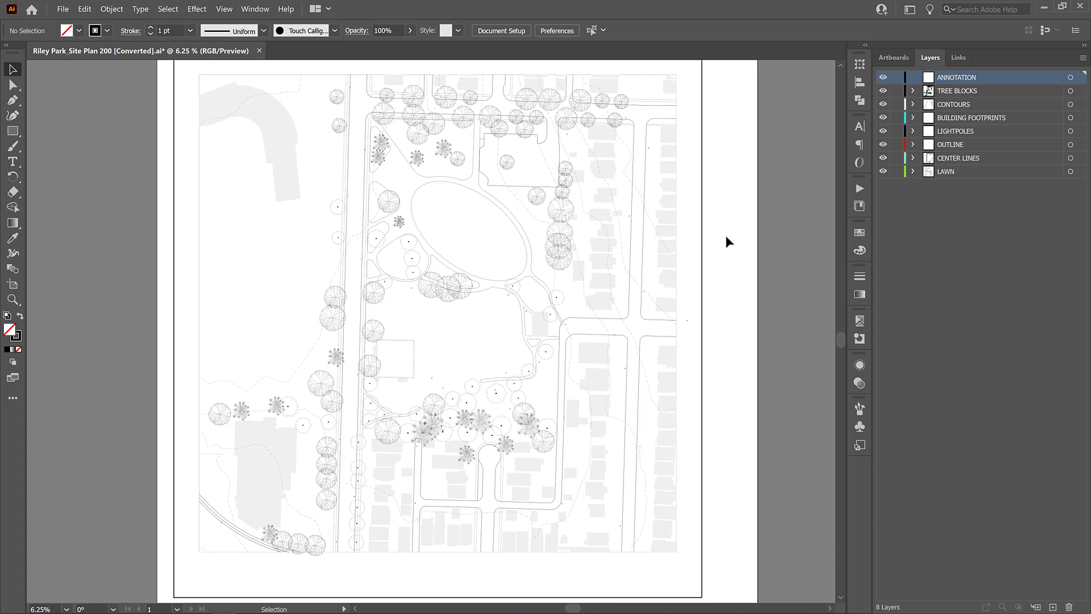
scroll(691, 374, "up", 2)
key("t")
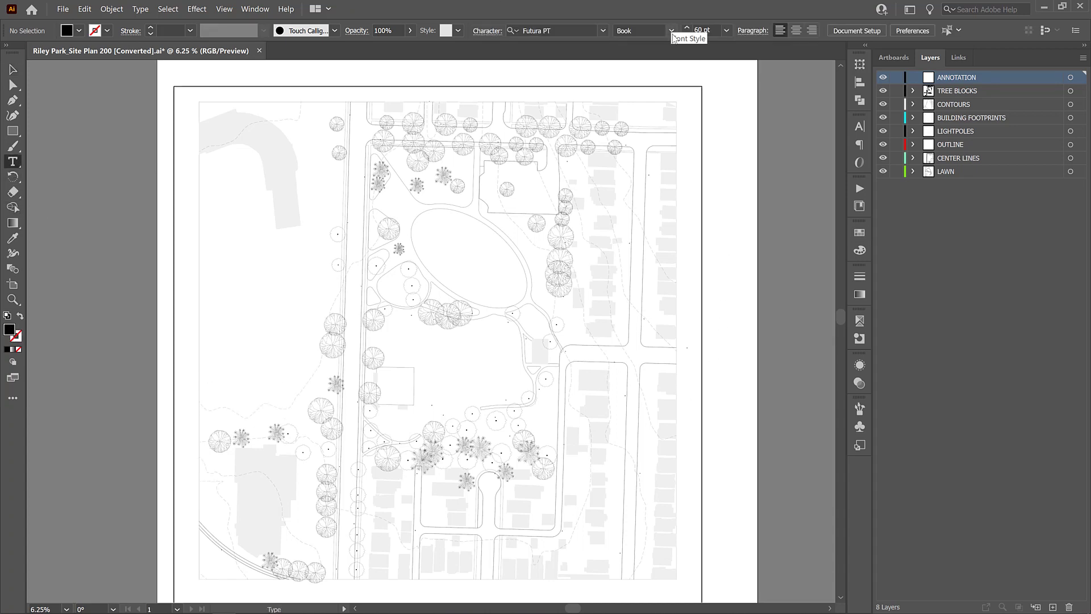
left_click_drag(220, 180, 315, 206)
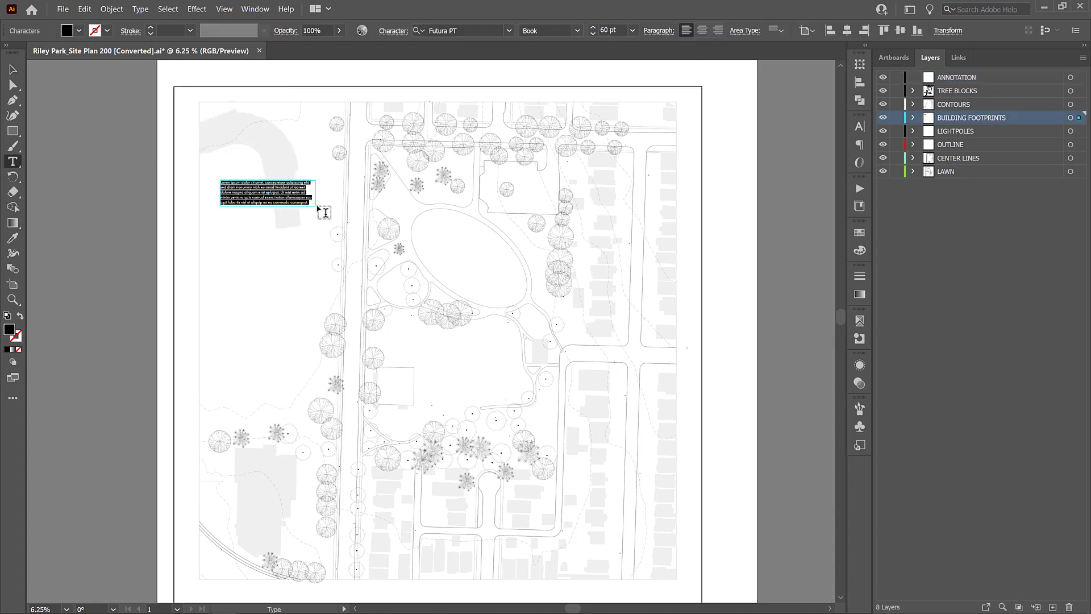
key("BackSpace")
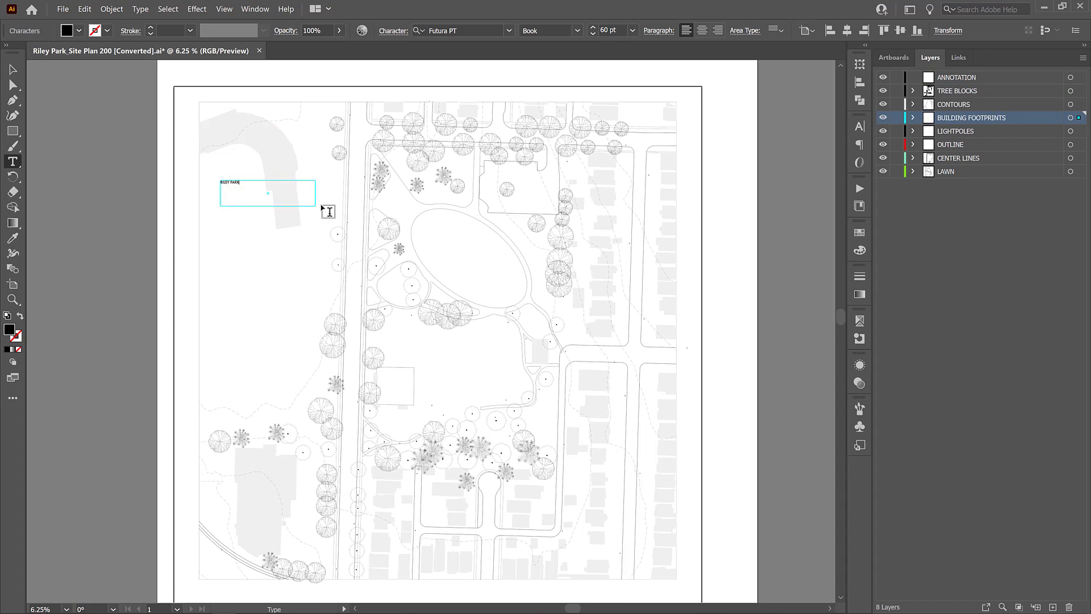
Step: Format the RILEY PARK text at 200 pt in the Medium style of Futura PT
left_click_drag(238, 182, 217, 180)
left_click(632, 30)
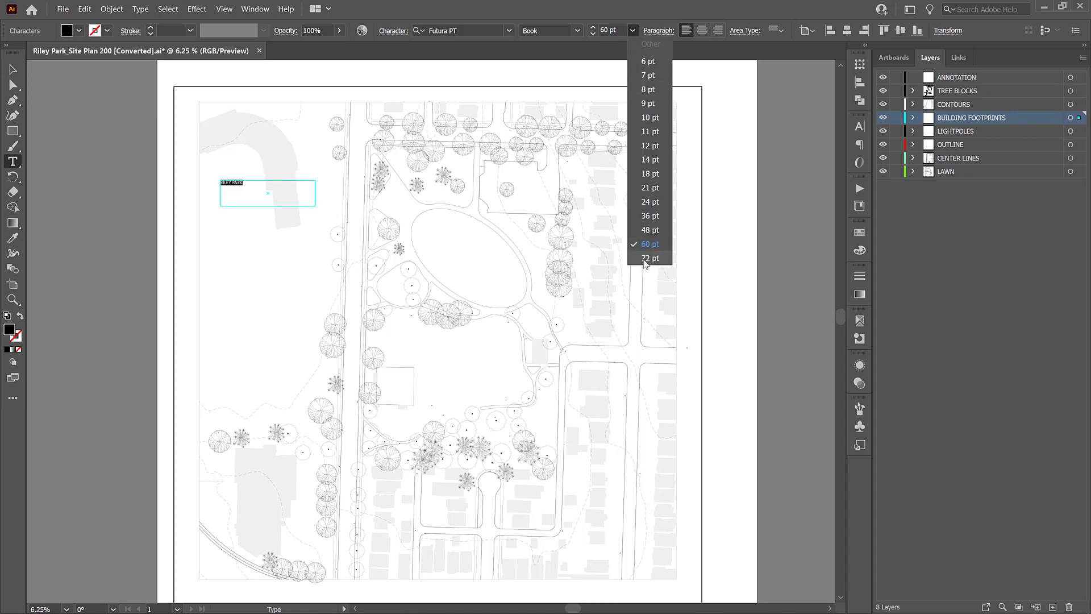
left_click(614, 36)
left_click_drag(617, 30, 591, 30)
type("200")
key("Tab")
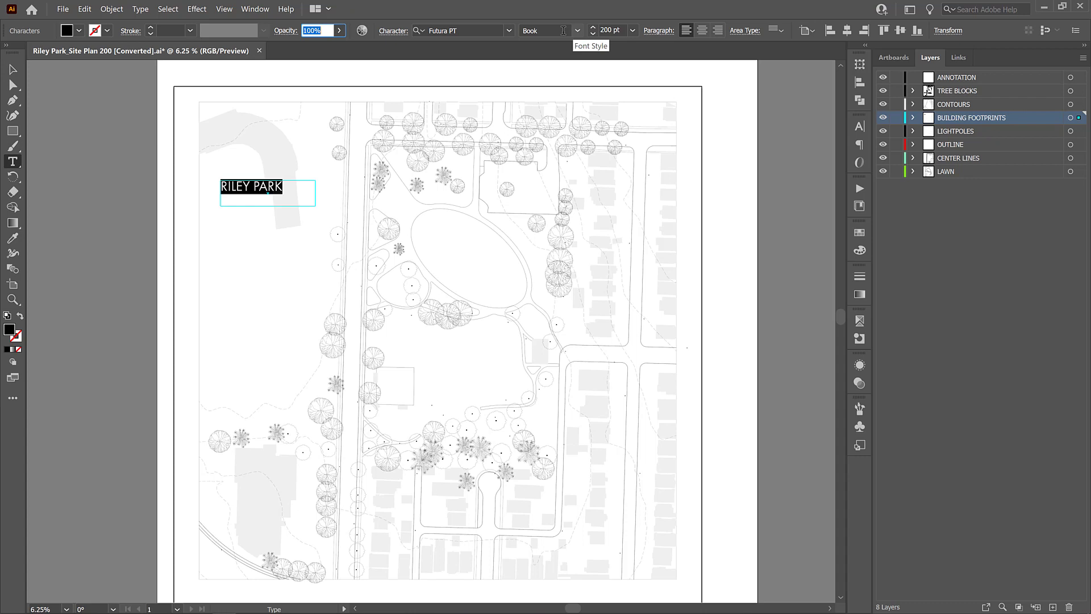
left_click(577, 30)
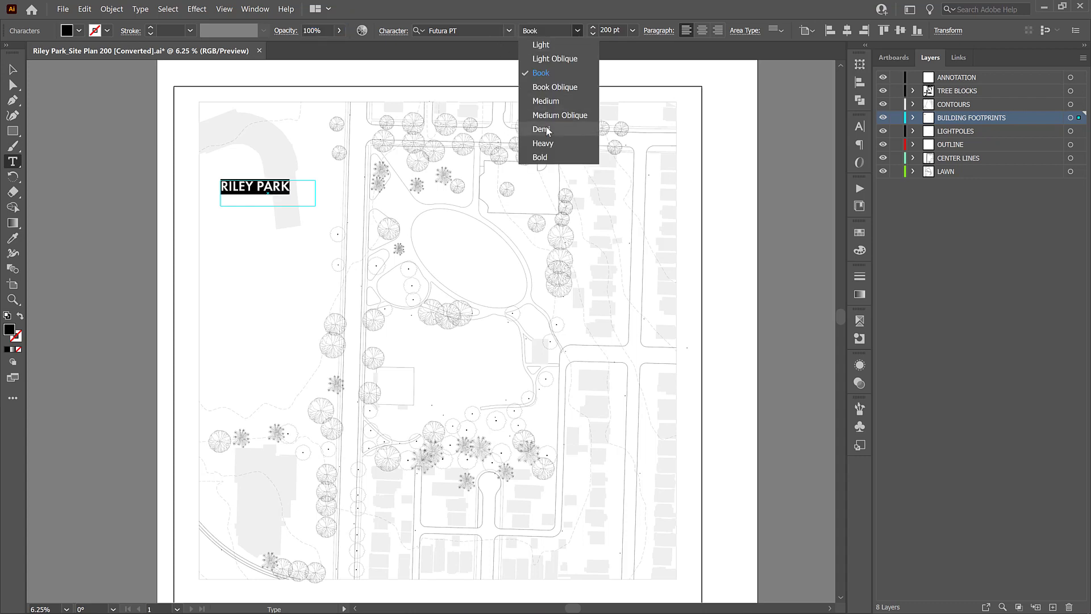
left_click(546, 105)
key("Escape")
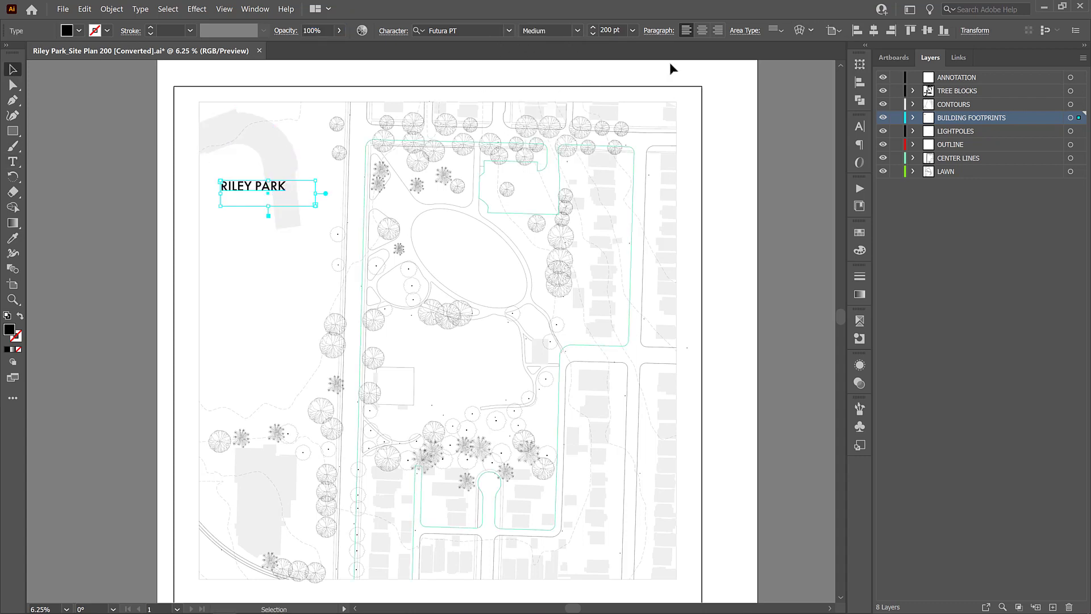
Step: Place the centred RILEY PARK label in the oval lawn and position a copy reading NAT BAILEY STADIUM over the northwest building
mouse_move(268, 199)
left_mouse_down()
mouse_move(473, 255)
mouse_move(450, 260)
mouse_move(486, 257)
mouse_move(254, 200)
left_mouse_up()
left_click(704, 284)
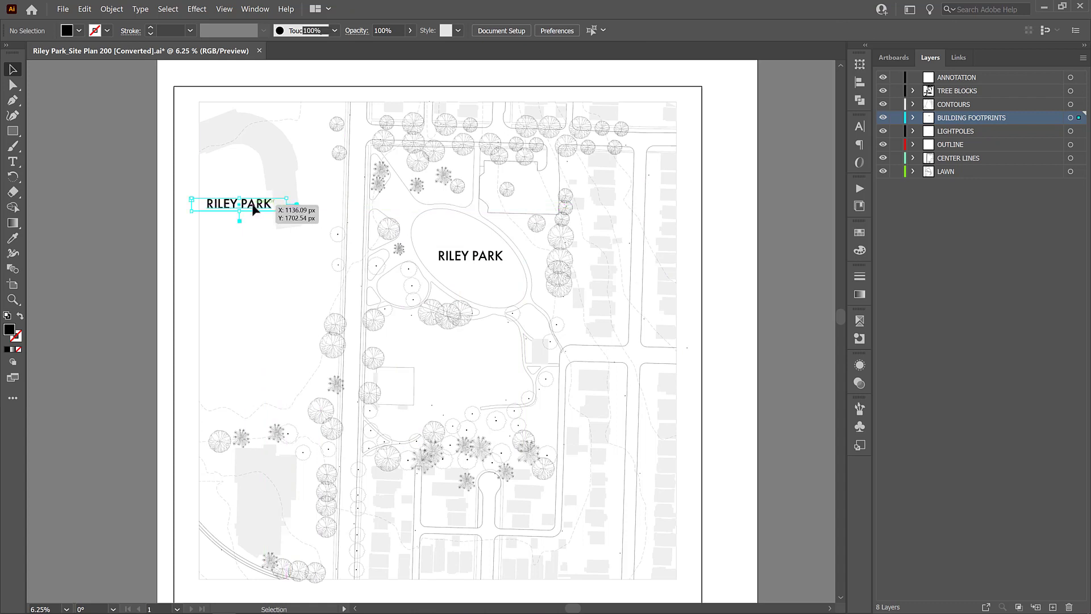
triple_click(253, 211)
type("NA")
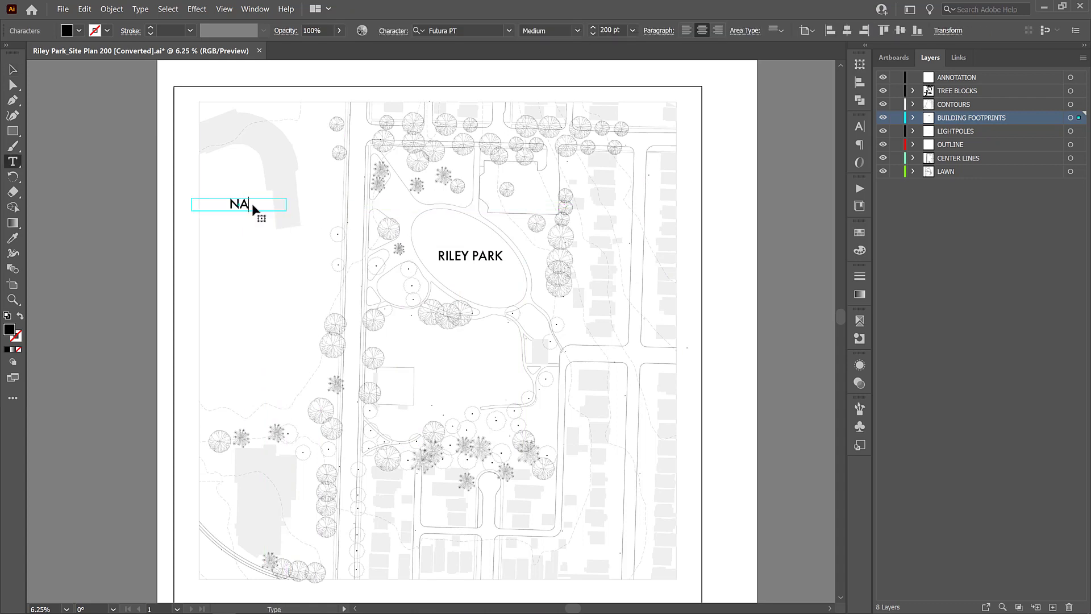
type("T BAILEY STADIUM")
key("Escape")
left_click_drag(239, 211, 255, 183)
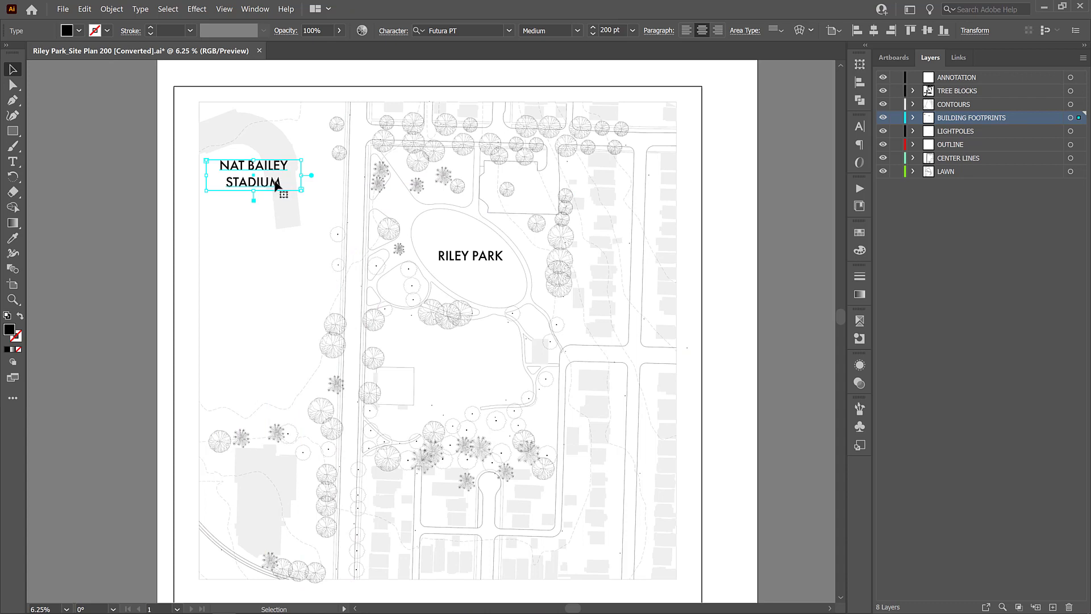
Step: Copy the NAT BAILEY STADIUM label to below the southwest building and rewrite the copy as East 30th
left_click_drag(276, 185, 264, 563)
double_click(260, 560)
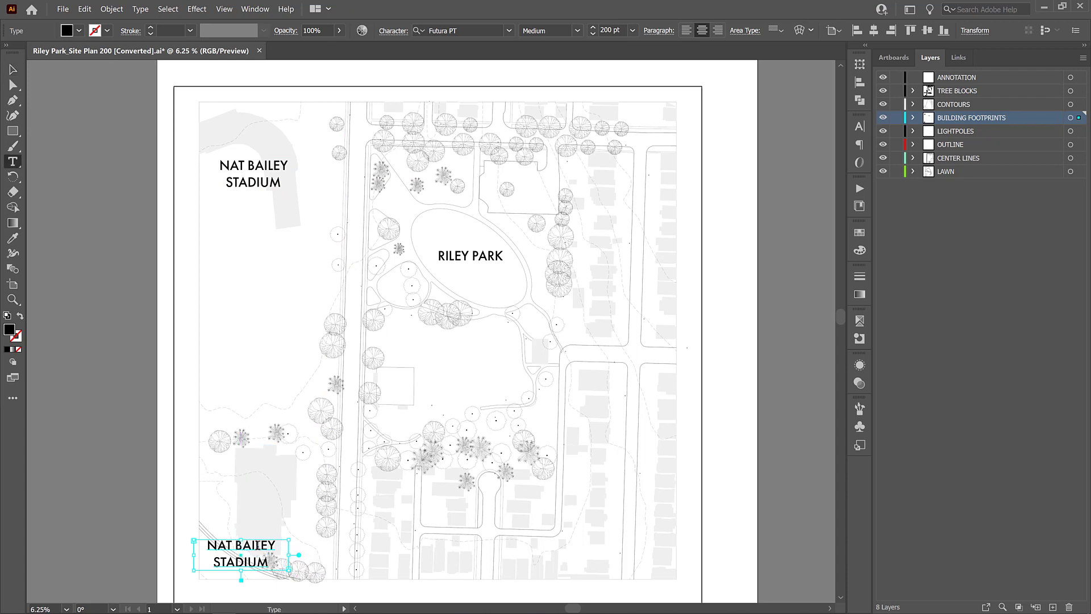
key("ctrl+a")
type("E")
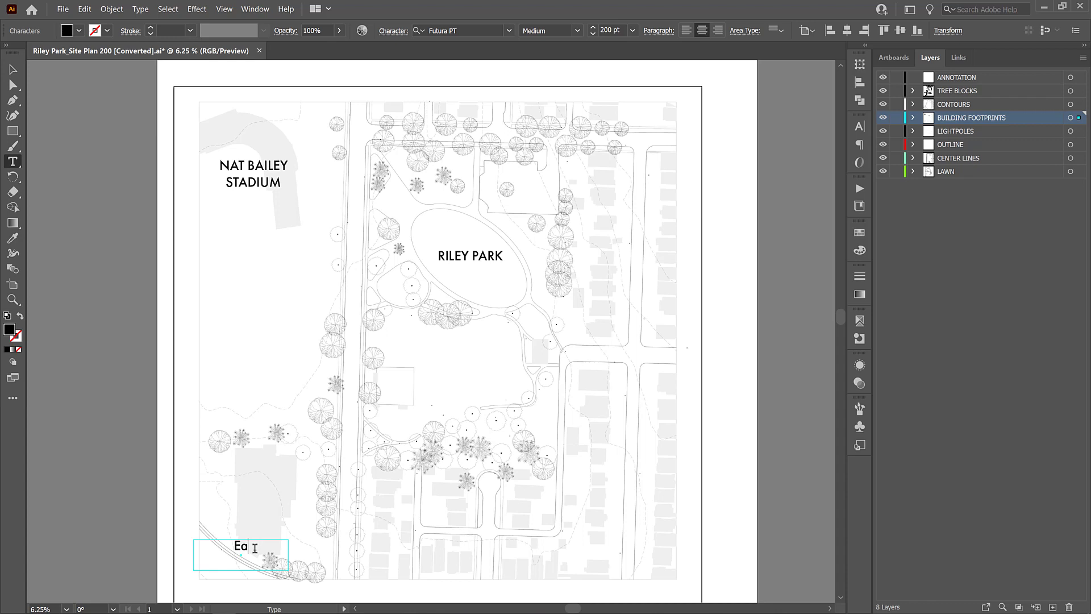
type("ast 31")
key("BackSpace")
type("0th")
key("BackSpace")
key("BackSpace")
type("th")
left_click(12, 69)
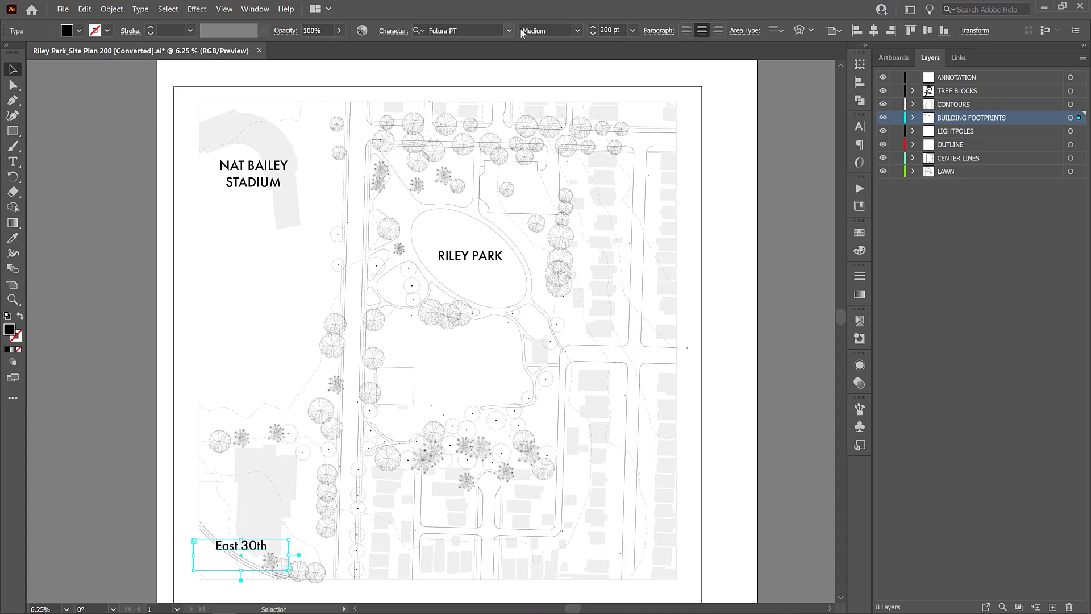
Step: Set the East 30th label to the Book style at 160 pt and place it on the street along the park's north edge
left_click(577, 31)
left_click(563, 72)
left_click(631, 31)
left_click_drag(622, 30, 575, 23)
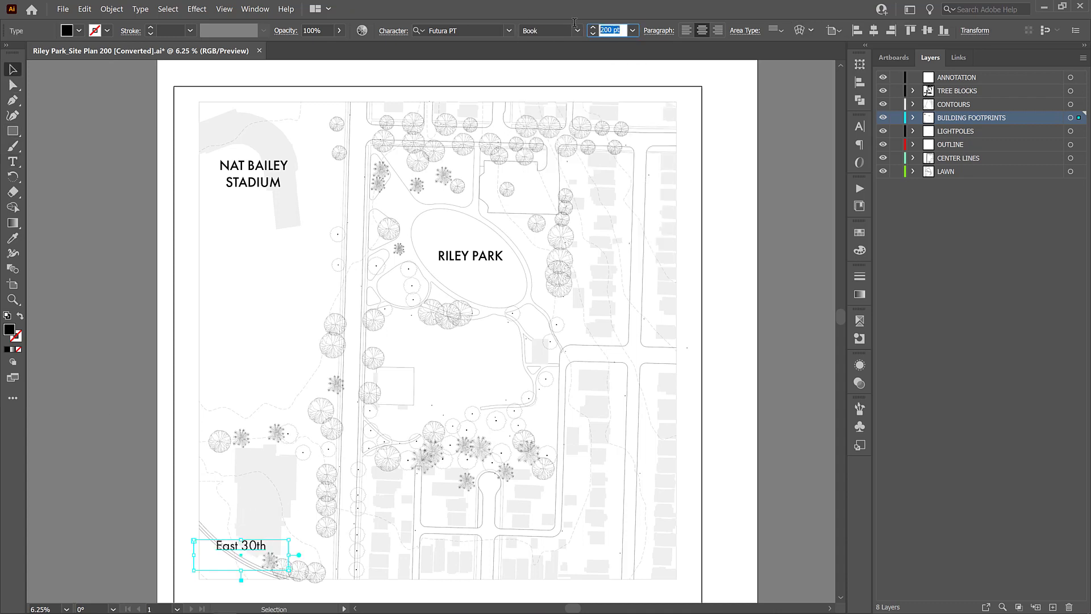
type("160")
key("Tab")
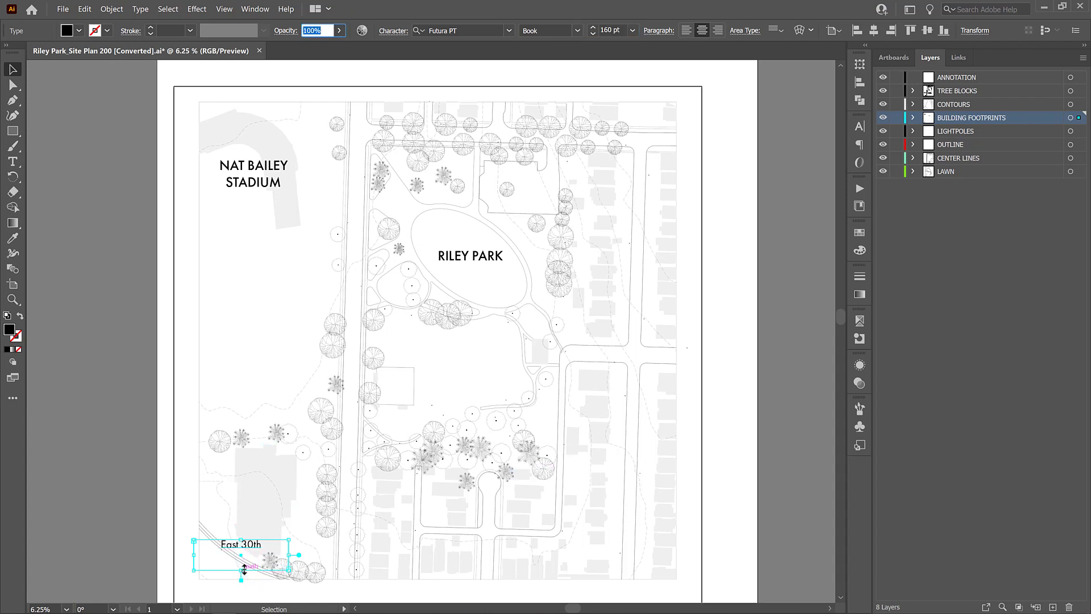
left_click_drag(256, 550, 509, 139)
key("a")
key("v")
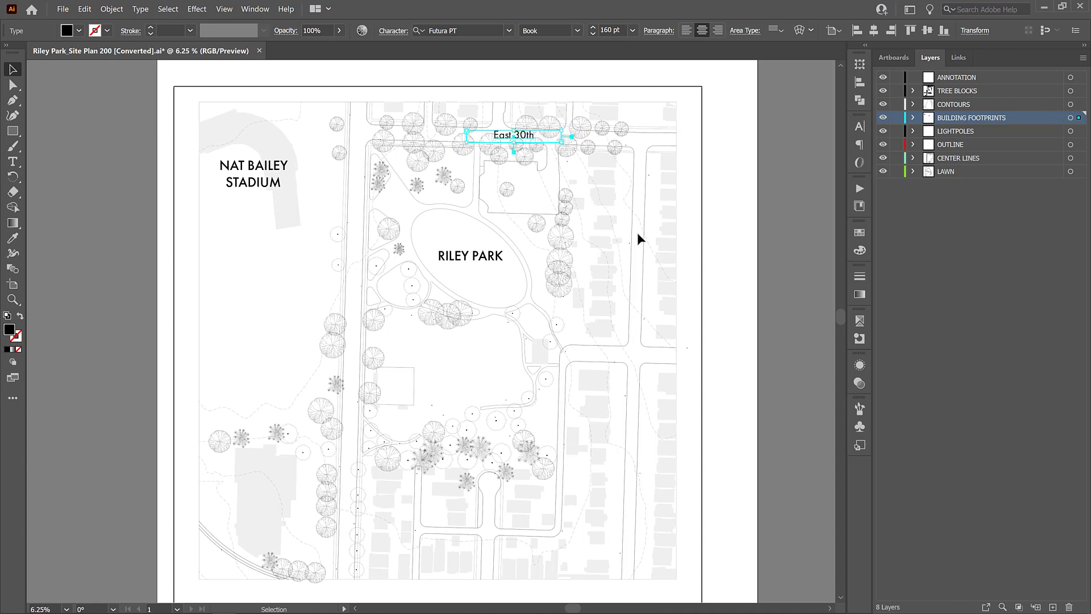
Step: Copy the East 30th label to the open area south of the stadium and rewrite the copy as Ontario Street
key("t")
left_click(289, 254)
type("Ontario Street")
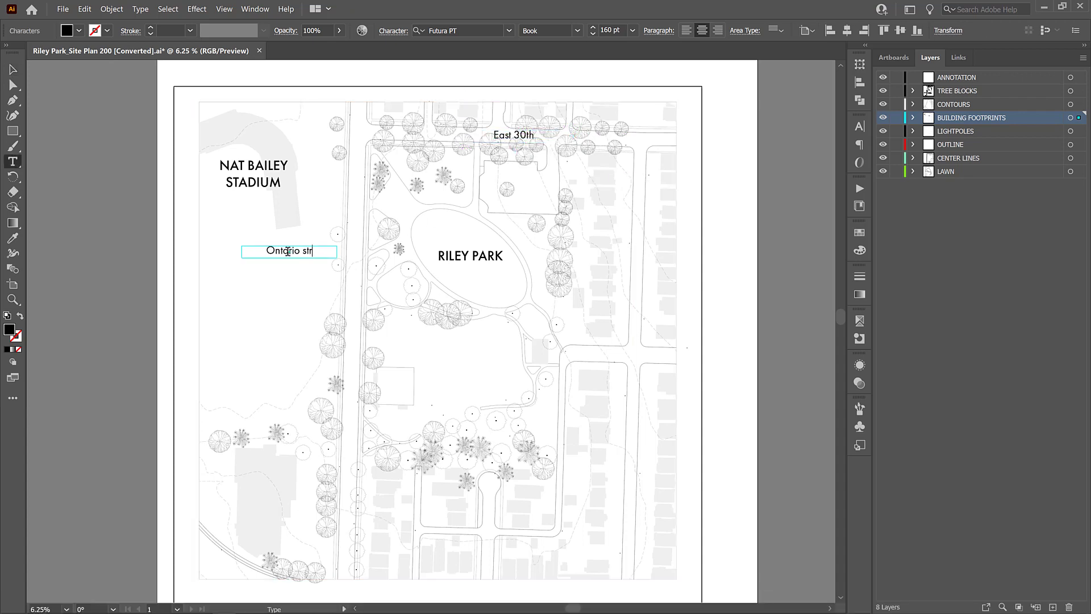
key("Escape")
Step: Rotate the Ontario Street label 90° and place it along the north-south street west of the park
left_click_drag(294, 262, 316, 225)
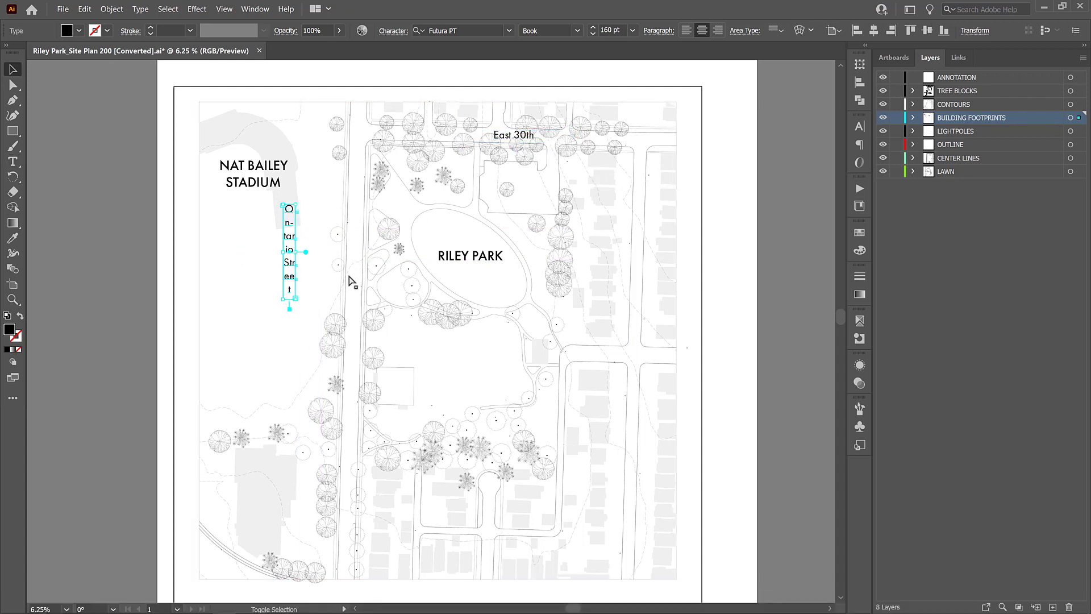
key("ctrl+z")
left_click(975, 30)
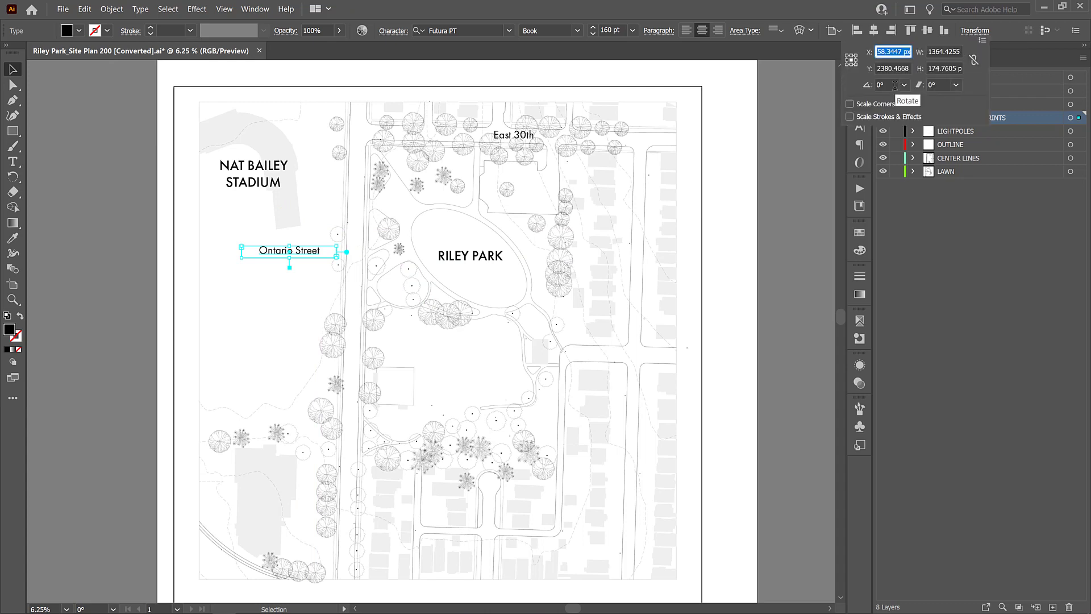
left_click(886, 85)
type("90")
key("Tab")
left_click(292, 243)
left_click_drag(292, 280, 356, 401)
left_click(442, 366)
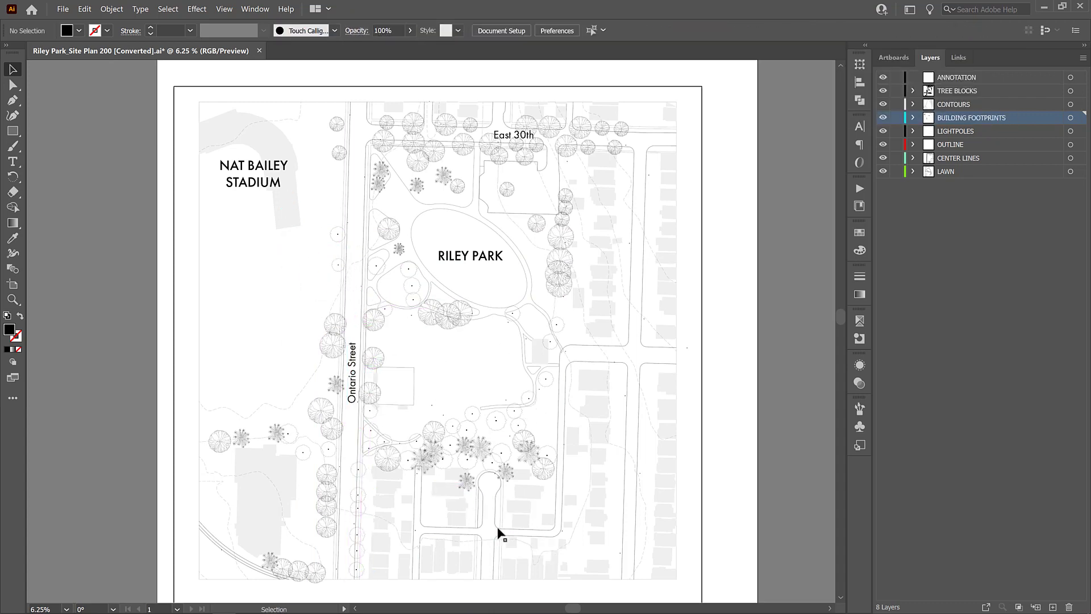
Step: Copy the RILEY PARK label to below the plan's southeast corner and rewrite the copy as Riley Park Site Plan
scroll(533, 394, "down", 1)
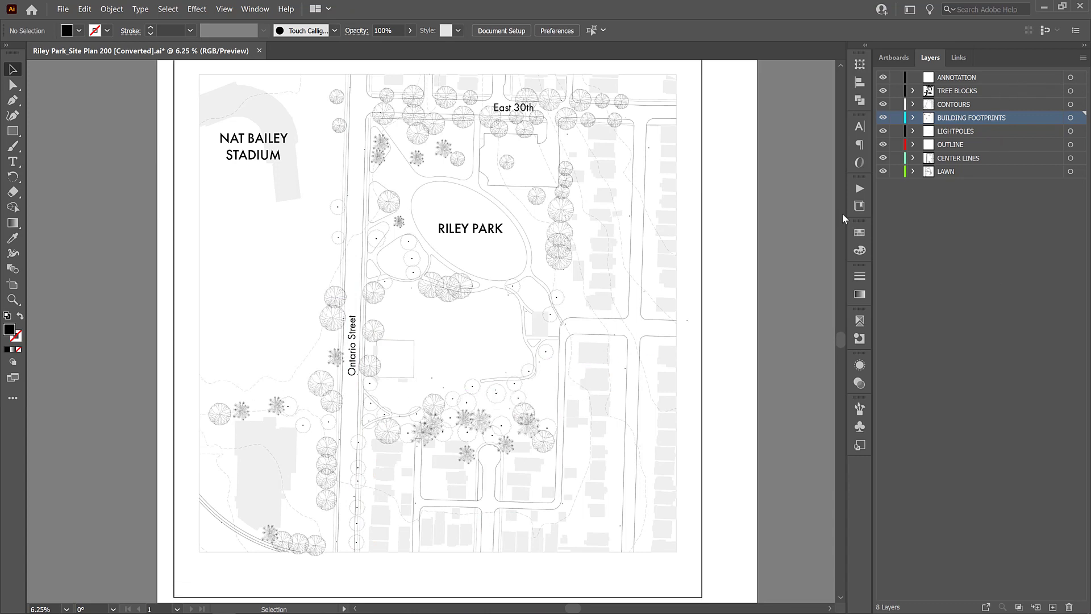
left_click(470, 233)
key("ctrl+minus")
left_click_drag(462, 234, 544, 495)
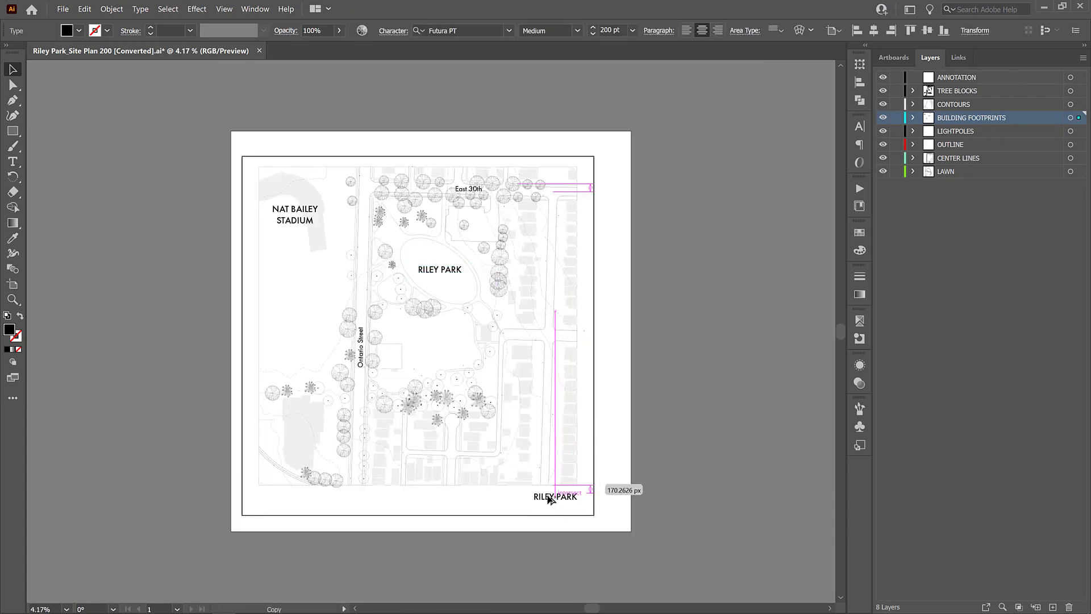
triple_click(543, 496)
type("Riley Park Site Plan")
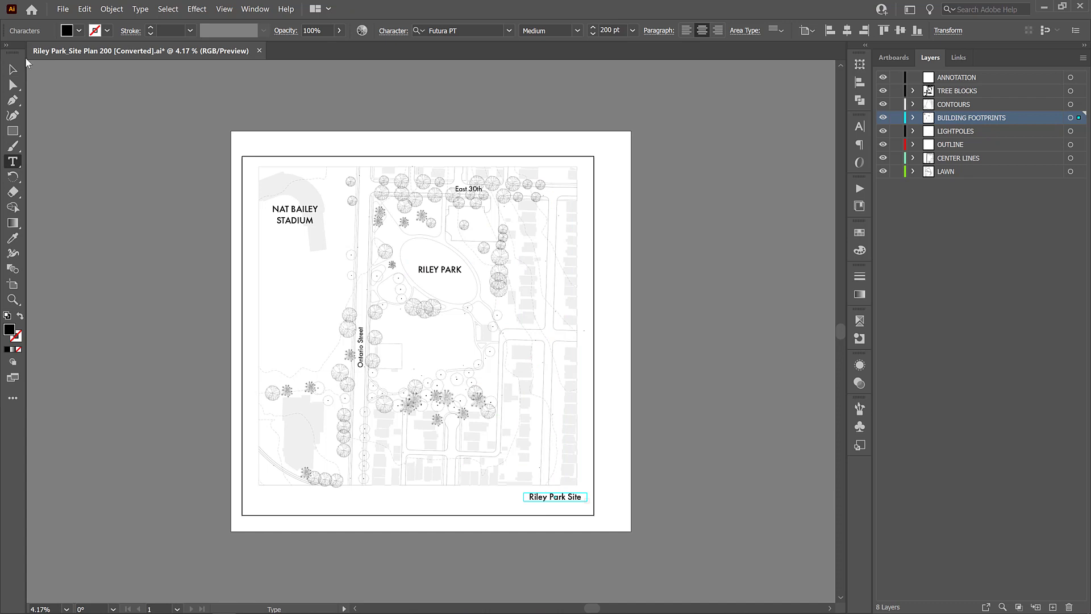
Step: Right-align the Riley Park Site Plan title and line it up with the plan's east edge, just below the drawing
left_click(12, 70)
scroll(427, 461, "up", 2)
left_click_drag(618, 533, 589, 533)
left_click_drag(713, 541, 701, 535)
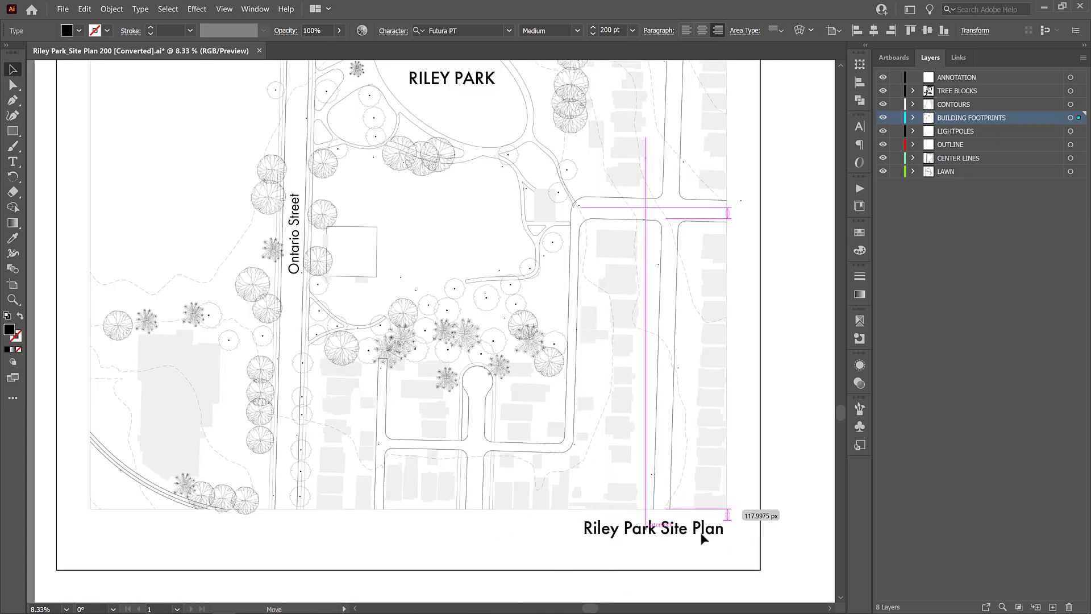
Step: Add a second line reading Scale - 1:200 beneath the Riley Park Site Plan title
double_click(709, 537)
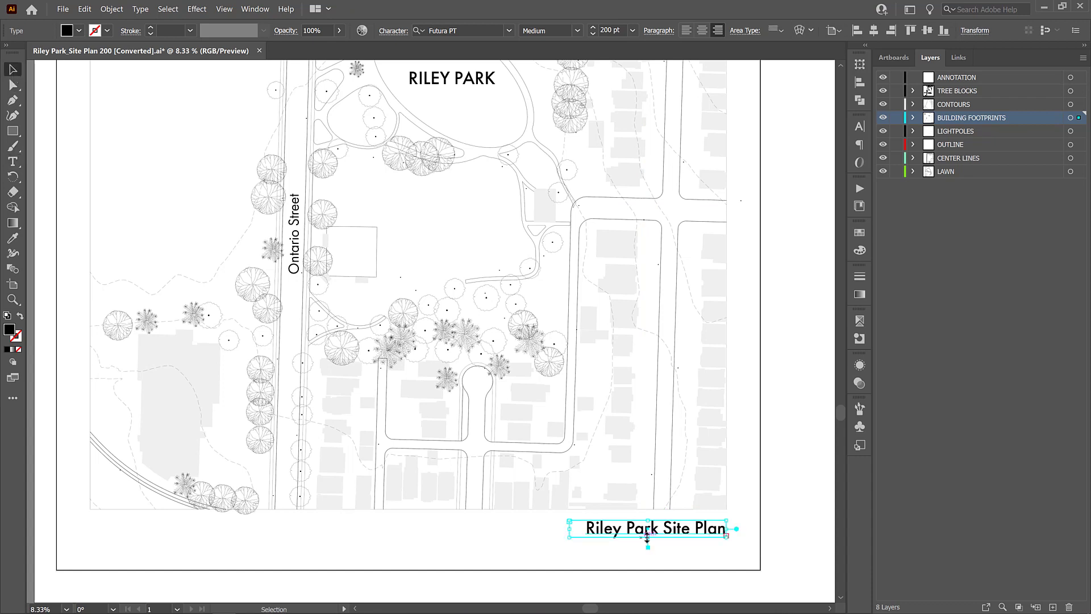
key("Return")
type("scale - 1:200")
left_click_drag(627, 551, 639, 555)
type("S")
Step: Format the Scale - 1:200 line in the Book style at 120 pt
triple_click(639, 554)
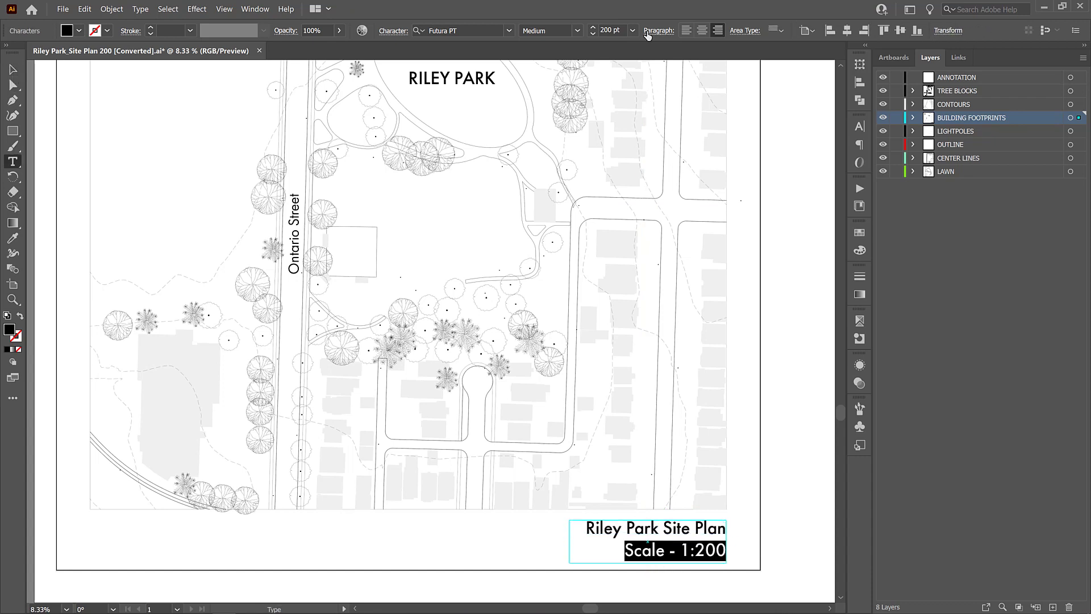
left_click(577, 31)
left_click(560, 72)
double_click(606, 30)
type("120")
key("Return")
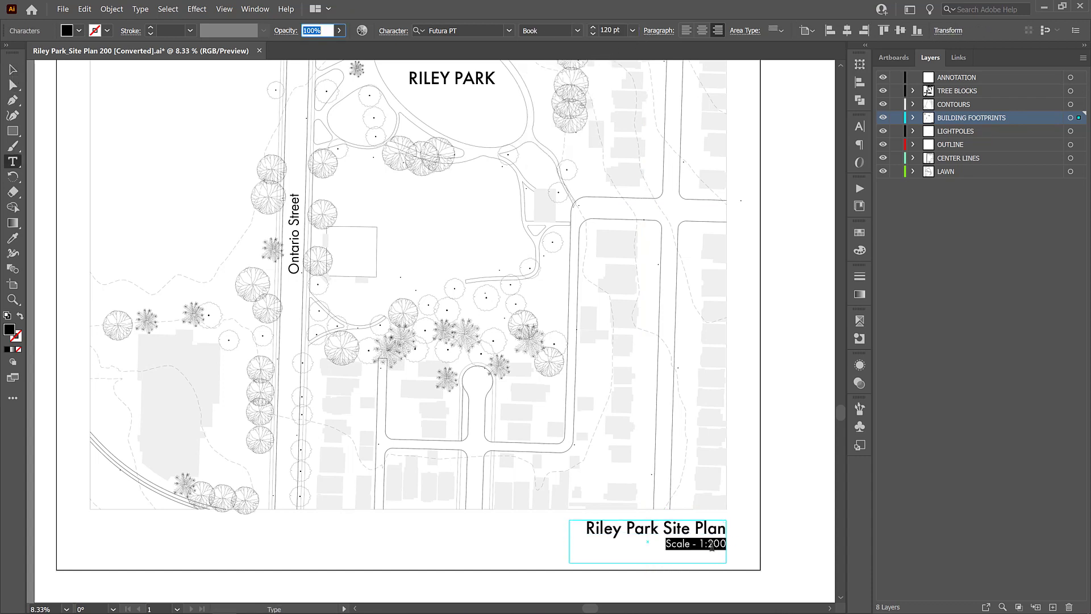
Step: Underline the Riley Park Site Plan title line
triple_click(691, 530)
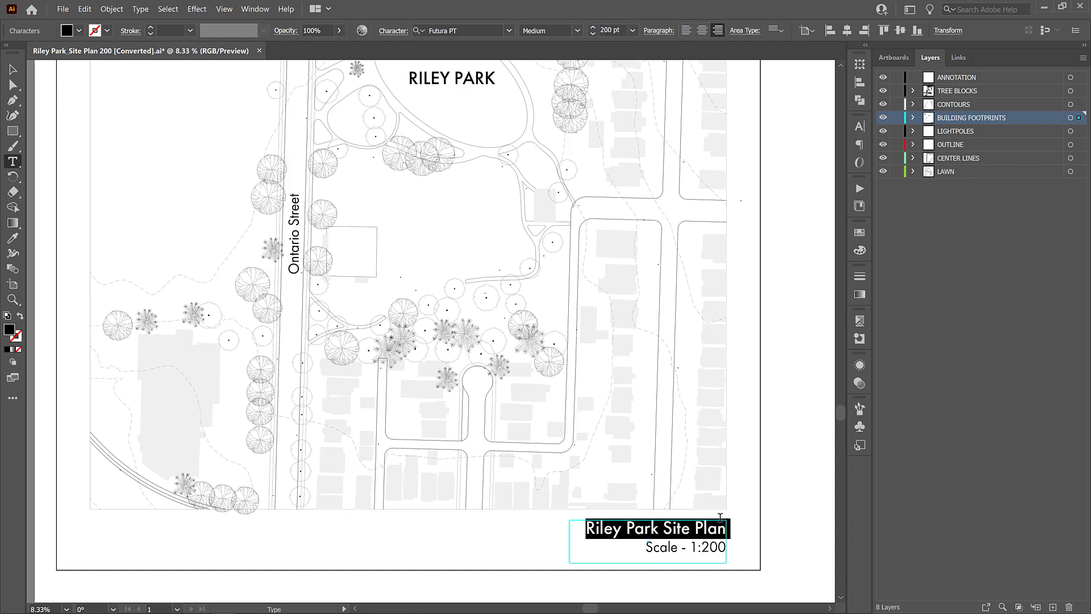
left_click(392, 32)
left_click(377, 164)
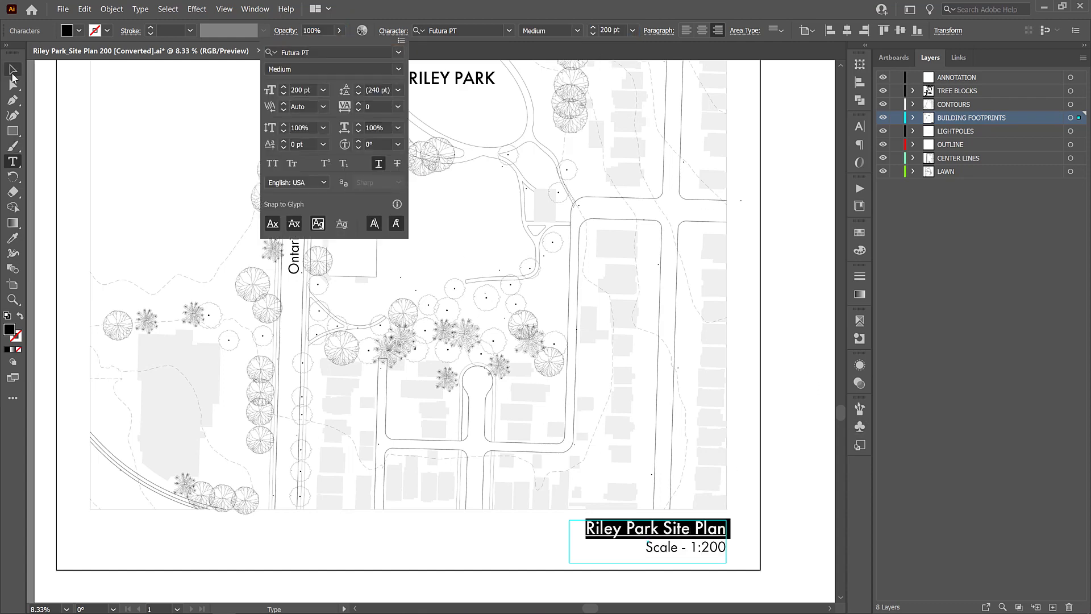
left_click(13, 70)
left_click(781, 516)
key("t")
key("v")
key("ctrl+minus")
left_click_drag(723, 426, 768, 435)
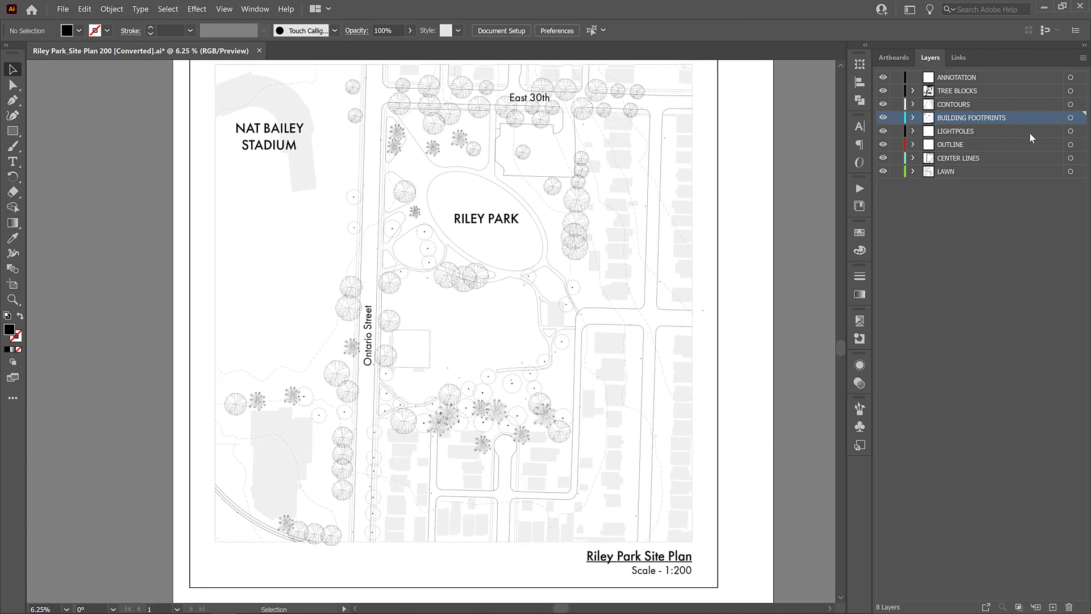
Step: On the ANNOTATION layer, draw a rectangle about 1621 by 1247 px over the tree cluster south of the park's lawn
left_click(986, 80)
left_click(14, 131)
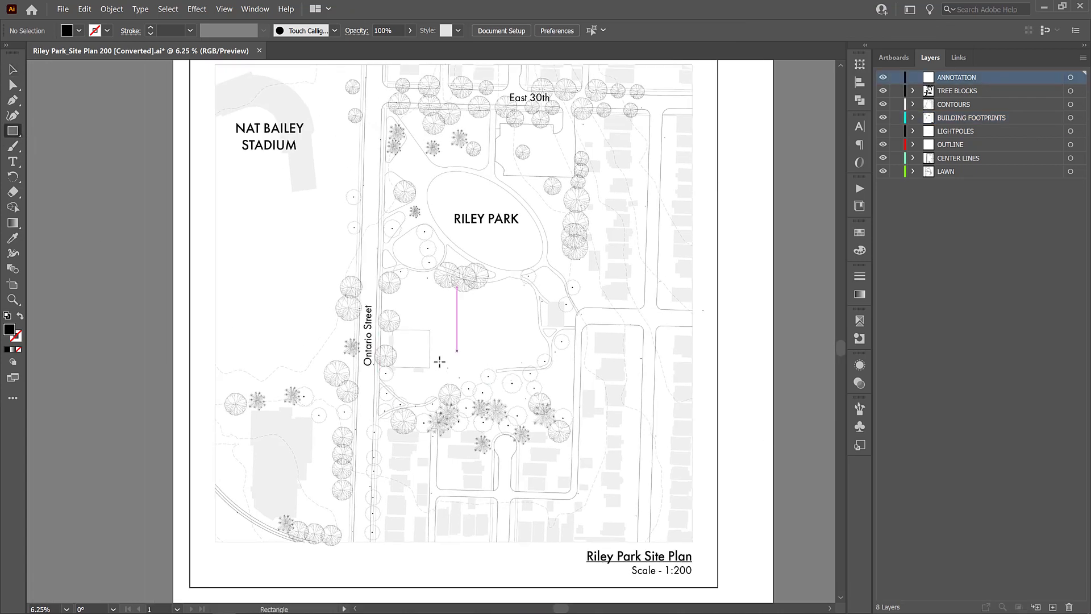
left_click_drag(433, 349, 546, 436)
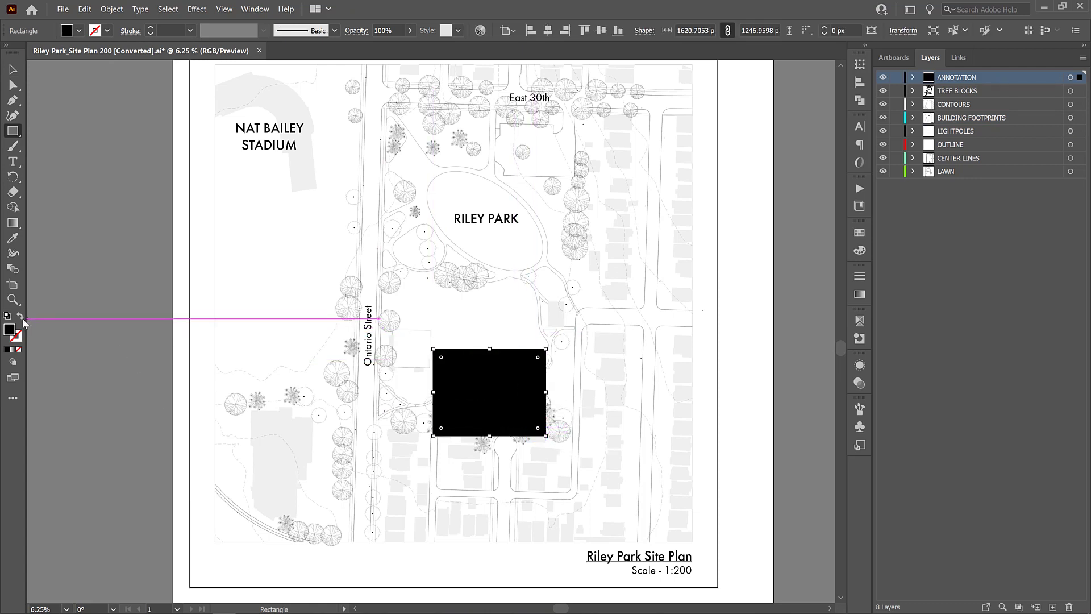
Step: Give the rectangle no fill and a black 4 pt stroke
left_click(19, 317)
left_click(190, 30)
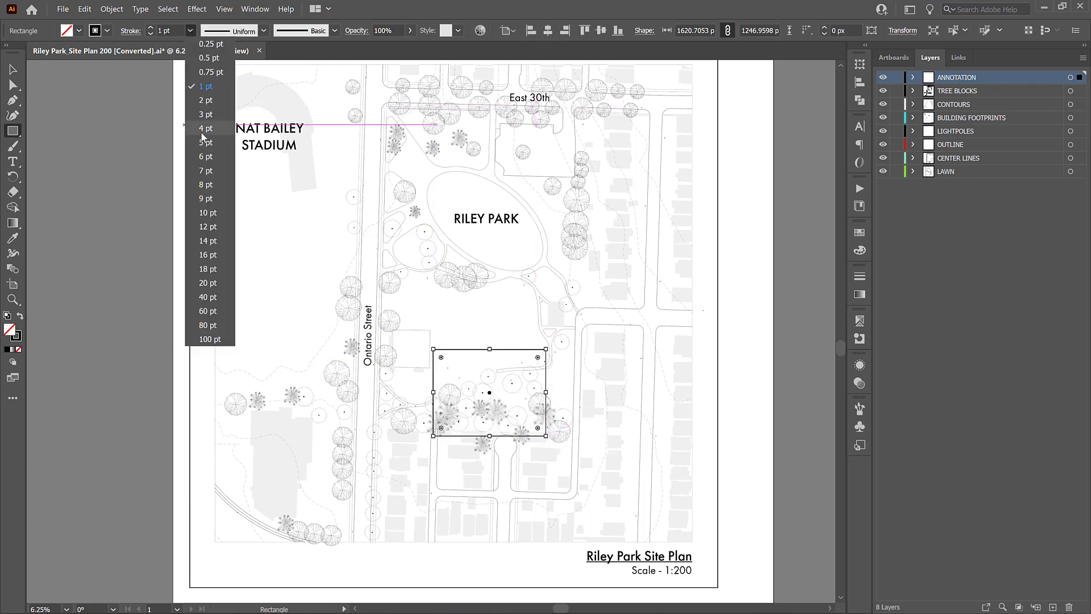
left_click(201, 136)
Step: Make the rectangle's stroke dashed with a 48 pt dash, 24 pt gap, 24 pt dash and 24 pt gap
left_click(131, 31)
left_click(15, 120)
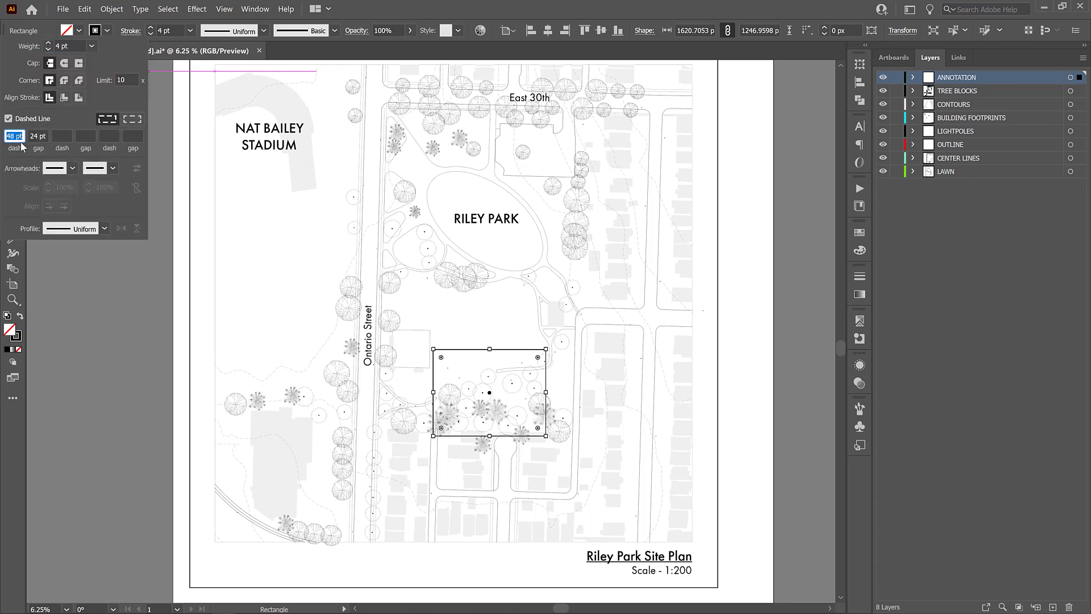
left_click(38, 136)
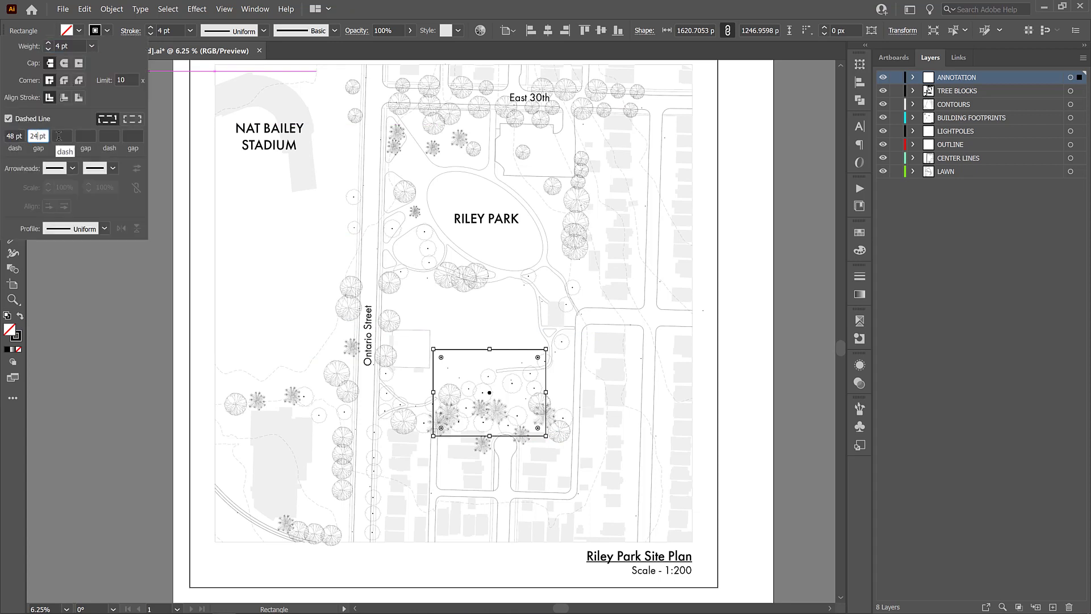
left_click(61, 136)
type("24")
key("Tab")
type("24")
key("Tab")
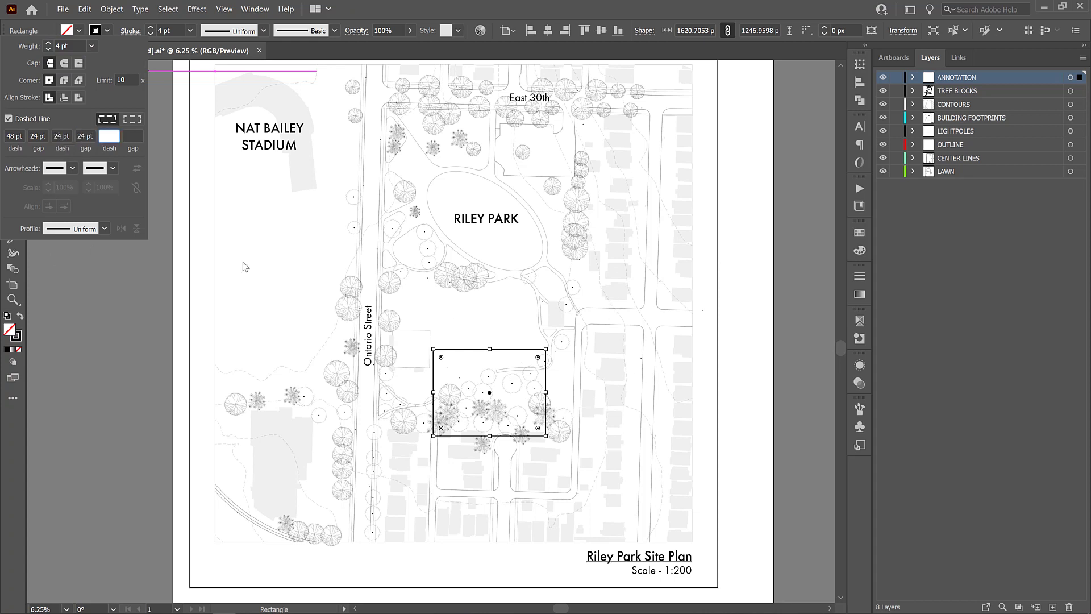
left_click(270, 296)
Step: Move the dashed rectangle slightly southwest over the tree cluster
left_click(12, 70)
left_click(592, 389)
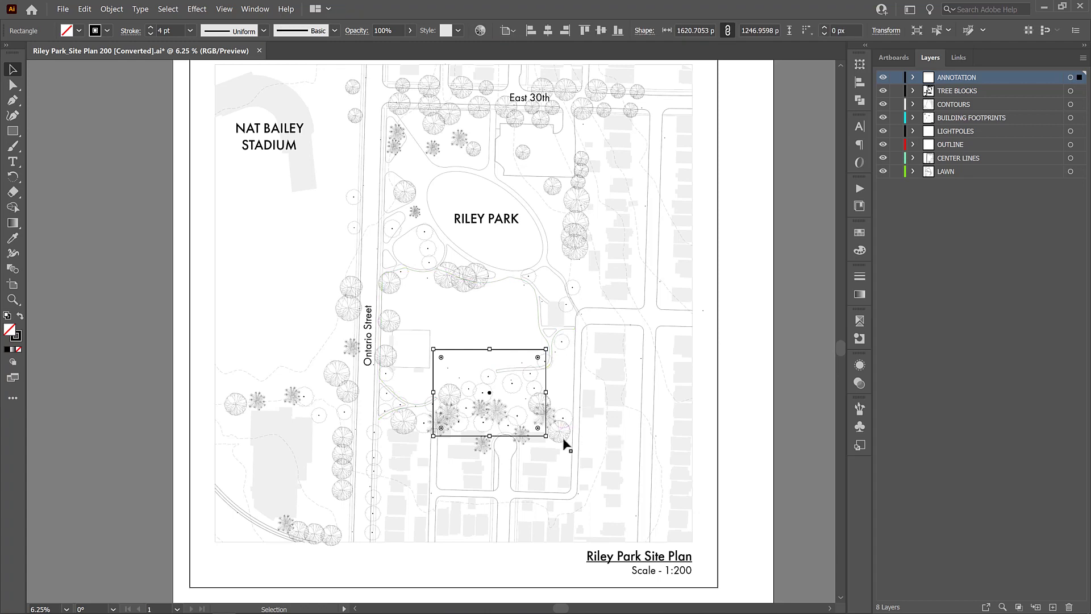
key("ctrl+plus")
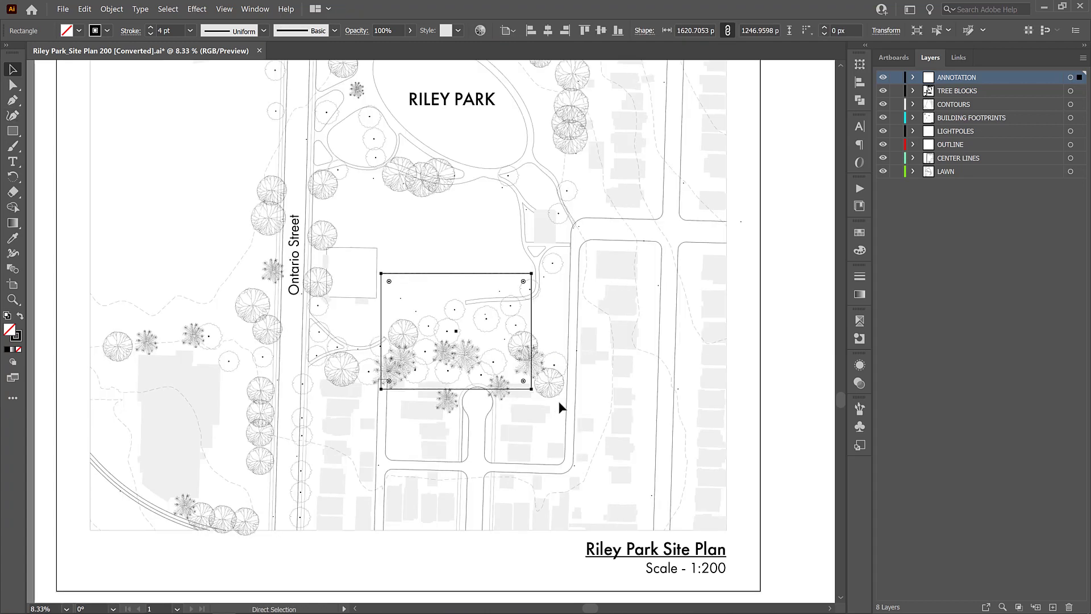
left_click_drag(474, 274, 460, 284)
left_click(790, 333)
key("ctrl+minus")
key("ctrl+minus")
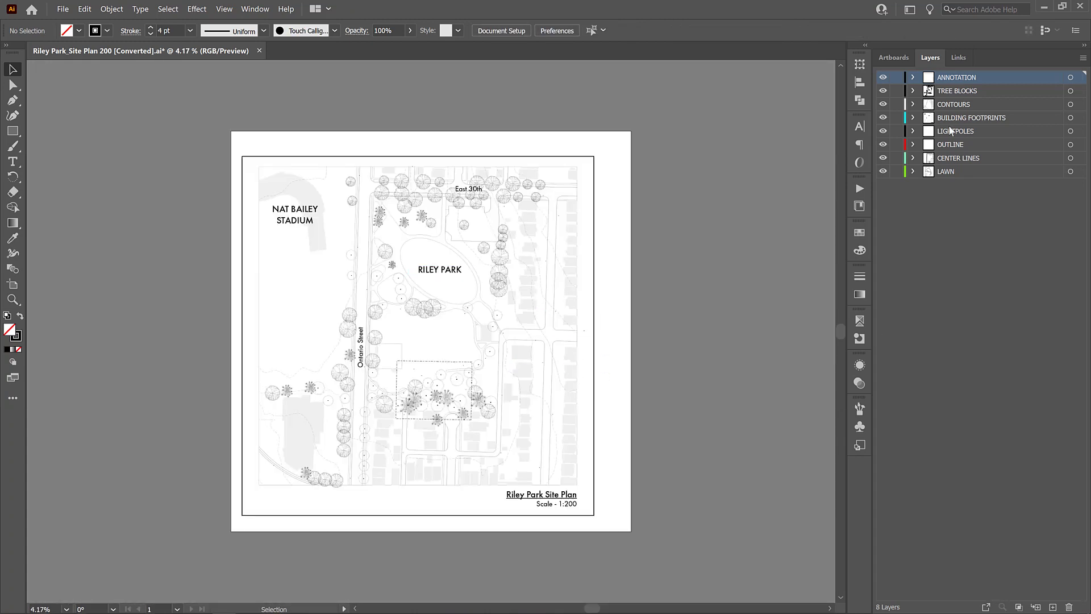
Step: Open the Diagram-Swatches Illustrator file from the Swatches folder under ARCH 515, Graphic Refs, CAD - Graphics, Illustrator
left_click(106, 604)
left_click(517, 142)
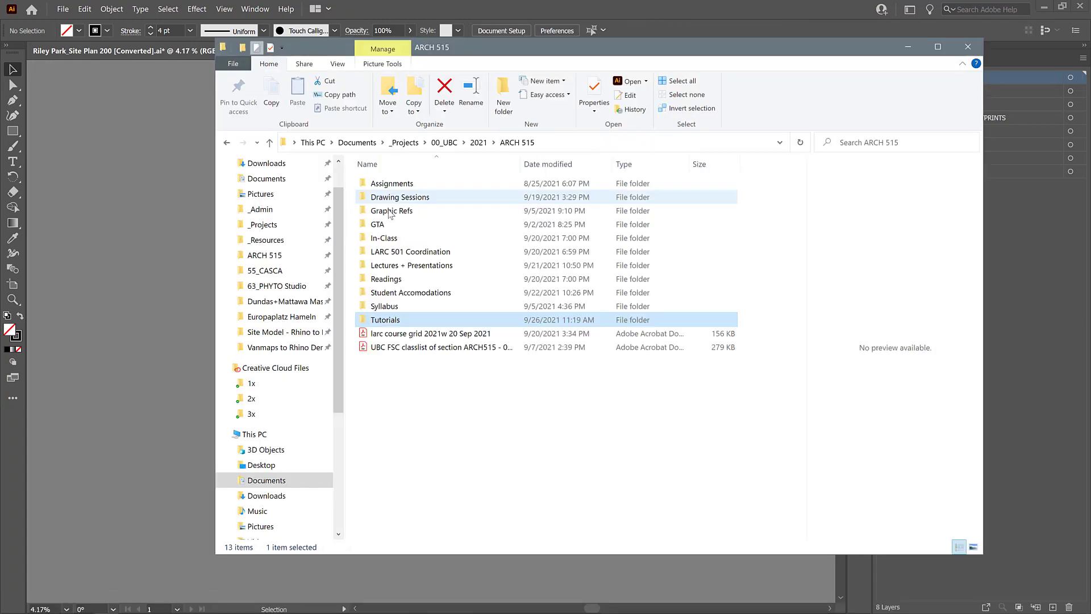
double_click(392, 209)
double_click(392, 198)
double_click(390, 199)
double_click(386, 212)
left_click(398, 213)
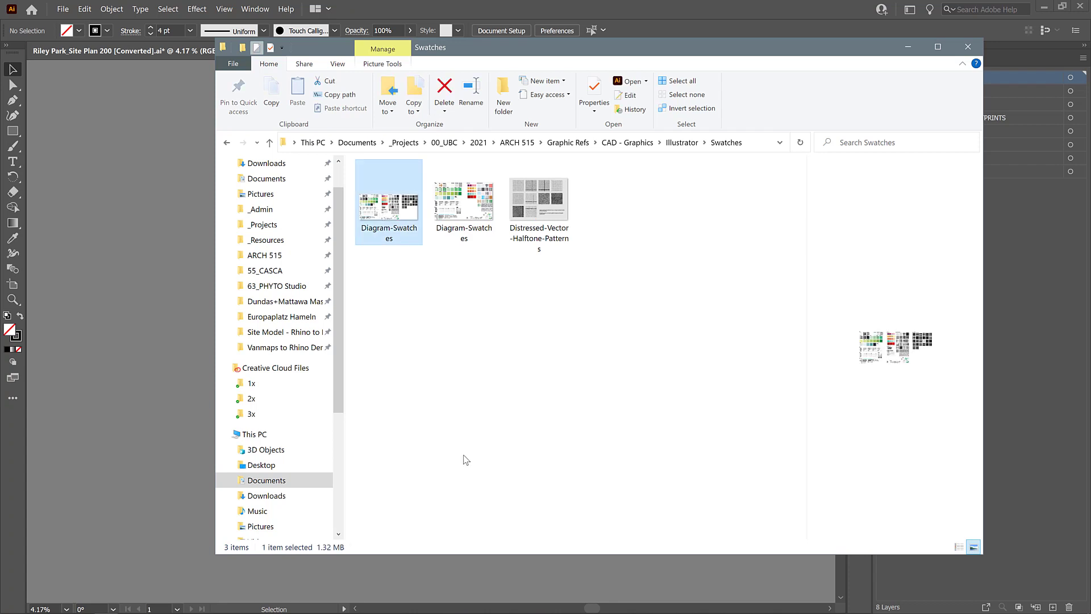
double_click(366, 207)
Step: Copy the north symbol from Diagram-Swatches and paste it into the Riley Park site plan
left_click(160, 534)
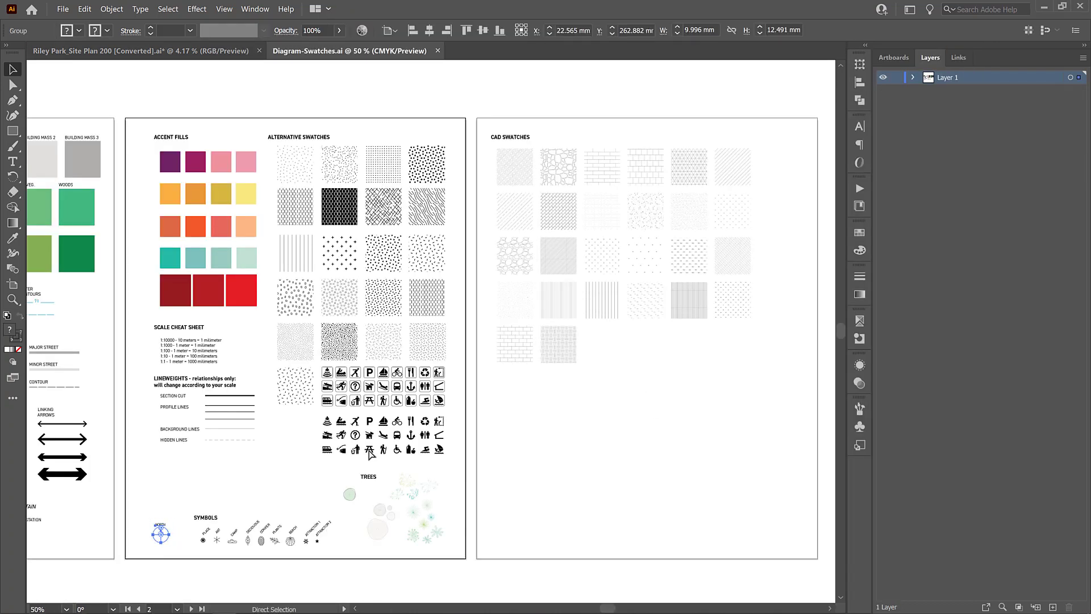
key("ctrl+c")
key("ctrl+Tab")
key("ctrl+v")
Step: Enlarge the north symbol to about 357 by 446 px and place it in the plan's southeast corner above the title
left_click_drag(436, 336, 538, 465)
left_click(422, 324)
key("ctrl+=")
key("ctrl+=")
key("ctrl+=")
key("ctrl+=")
key("ctrl+=")
key("ctrl+=")
key("ctrl+=")
left_click(431, 335)
key("ctrl+minus")
key("ctrl+minus")
key("ctrl+minus")
key("ctrl+minus")
left_click_drag(484, 383, 411, 233)
left_click_drag(362, 187, 618, 552)
left_click_drag(650, 555, 592, 242)
left_click_drag(554, 234, 700, 265)
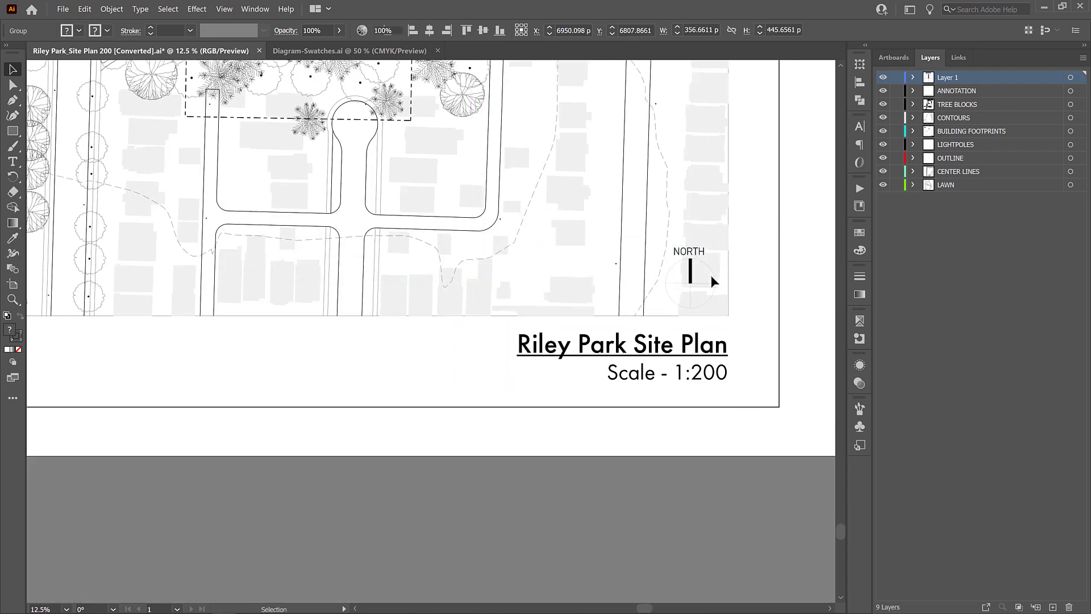
Step: Change the font of the north symbol's NORTH text to Futura PT Light
double_click(688, 251)
left_click(467, 30)
type("futura")
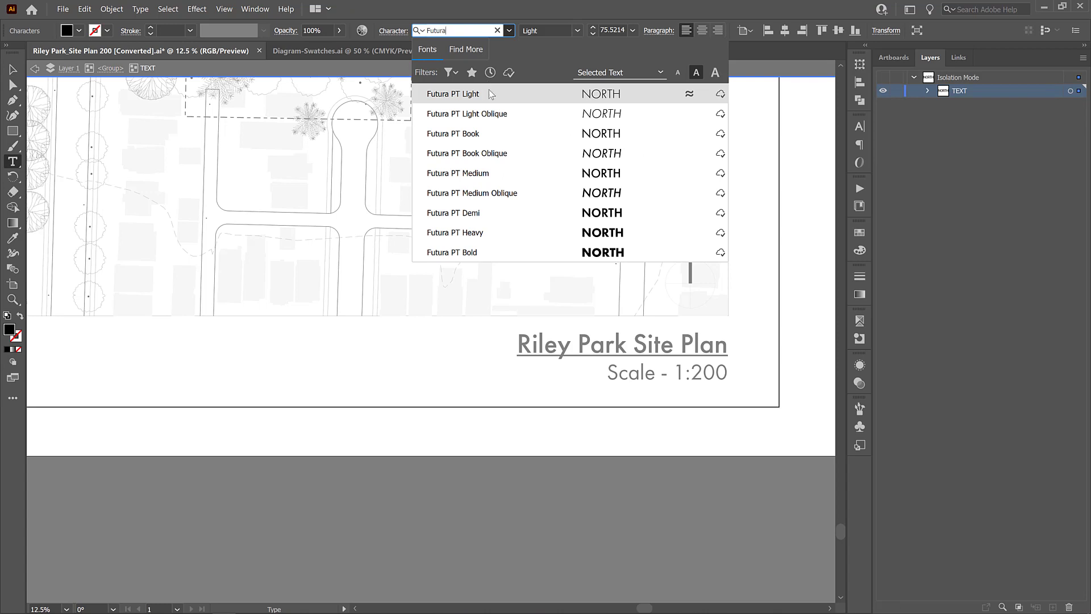
left_click(489, 92)
left_click(12, 69)
left_click(677, 306)
double_click(754, 275)
Step: Adjust the stroke weight inside the north symbol and set its crosshair lines to 0.5 pt
double_click(702, 263)
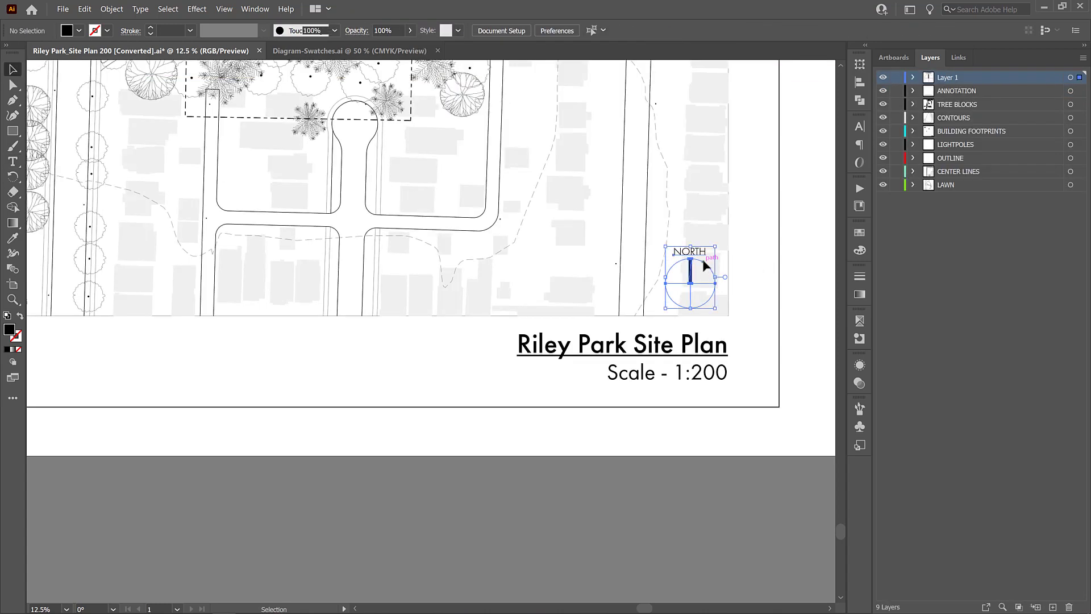
left_click(710, 269)
left_click(191, 31)
left_click(207, 88)
left_click(706, 283)
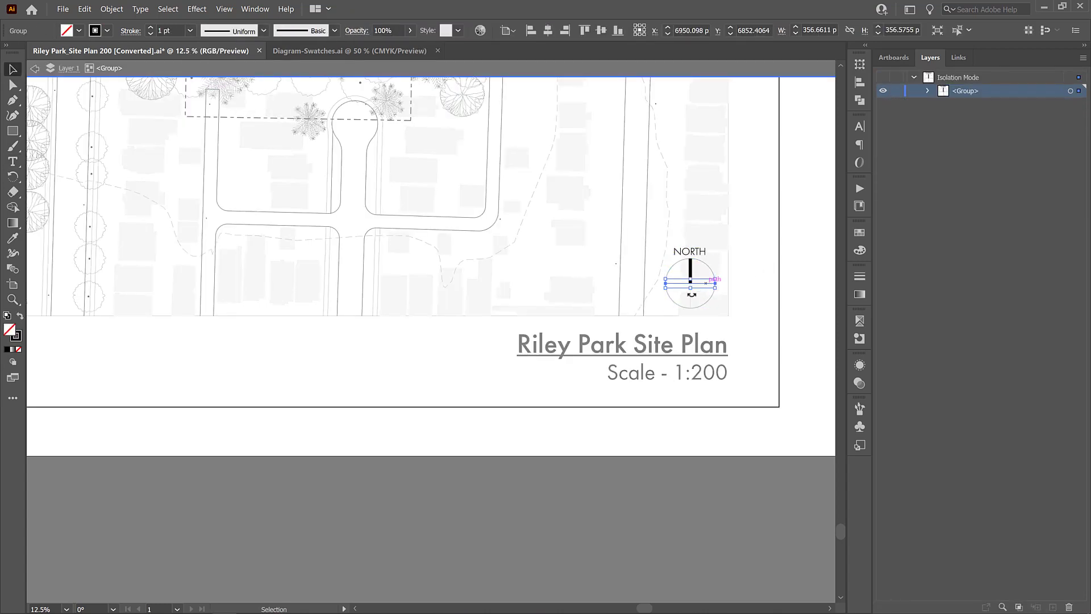
left_click(690, 296, "shift")
type("0.5")
key("Return")
left_click(812, 308)
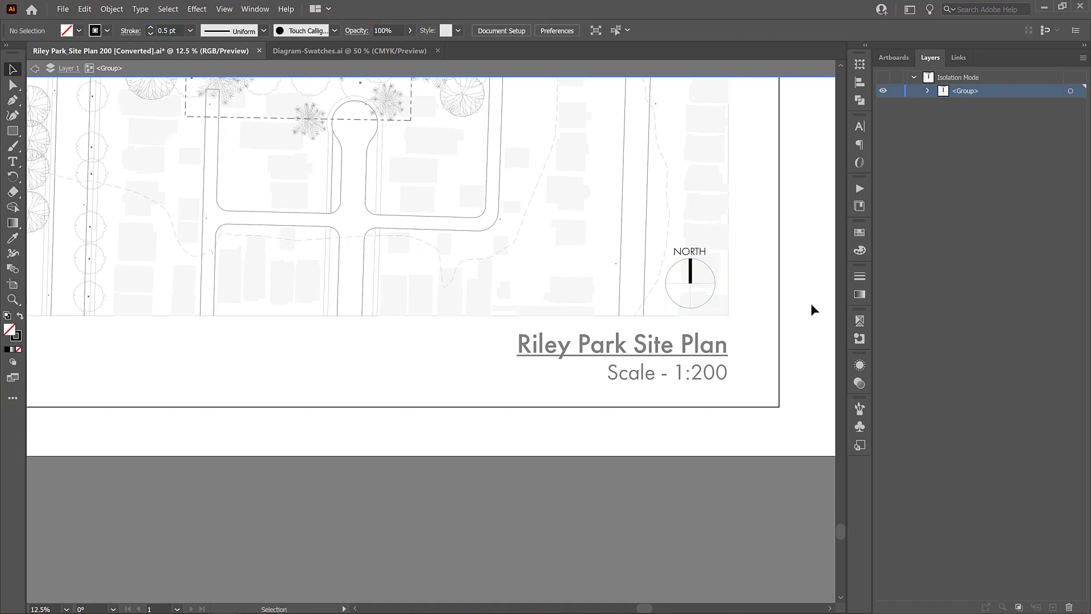
double_click(812, 318)
mouse_move(708, 303)
left_mouse_down()
mouse_move(494, 377)
mouse_move(710, 299)
left_mouse_up()
key("ctrl+minus")
key("ctrl+minus")
key("ctrl+minus")
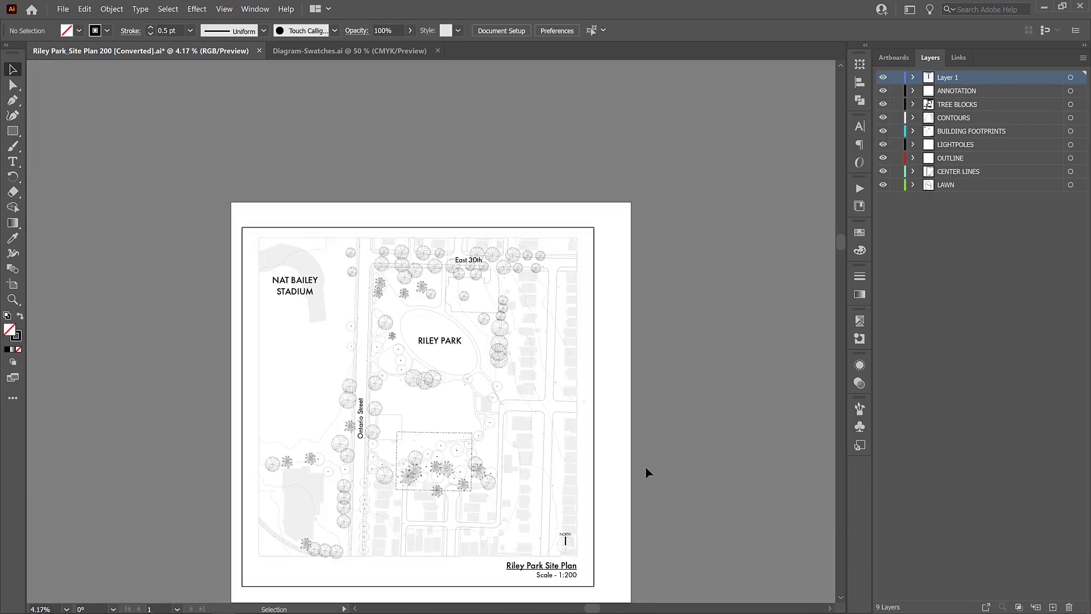